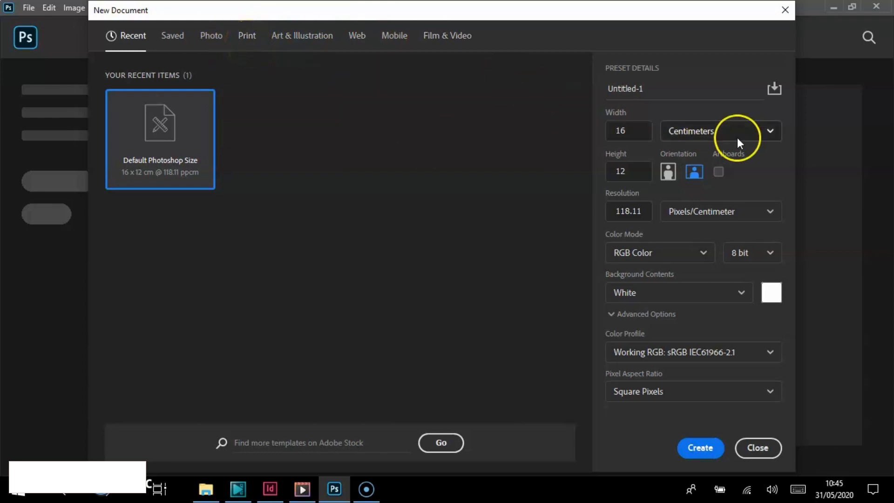
Choose the A4 blank document preset from the print presets.
left_click(254, 40)
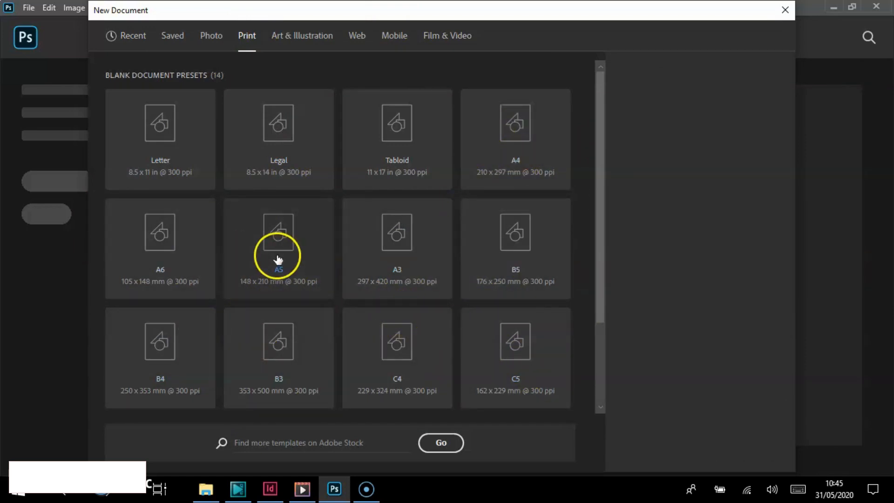
left_click(358, 36)
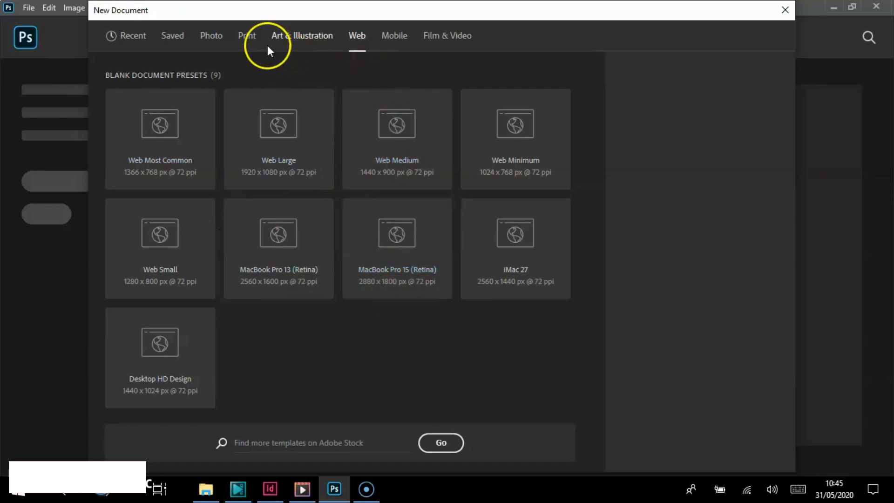
left_click(247, 37)
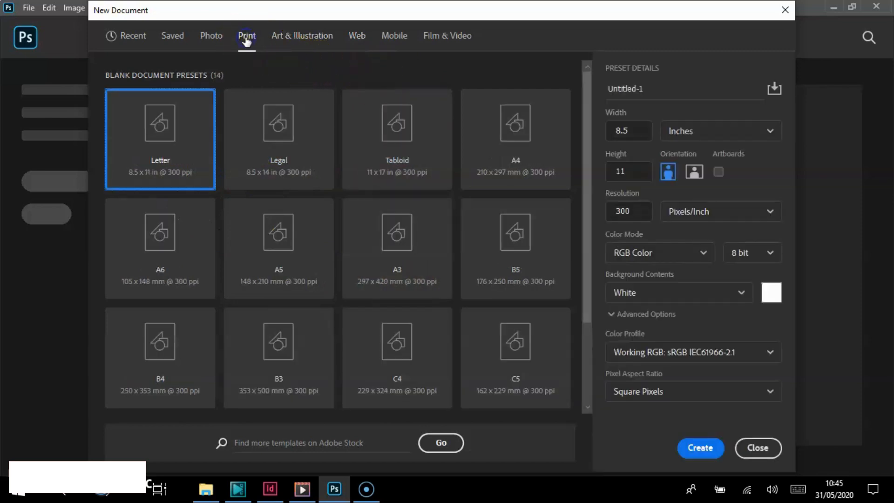
left_click(529, 135)
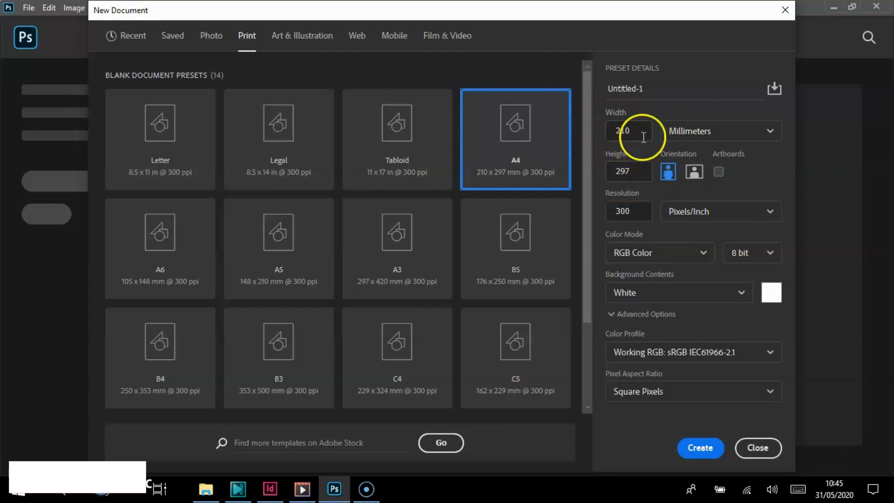
Name the new document ps1 and keep its background contents white.
left_click(771, 133)
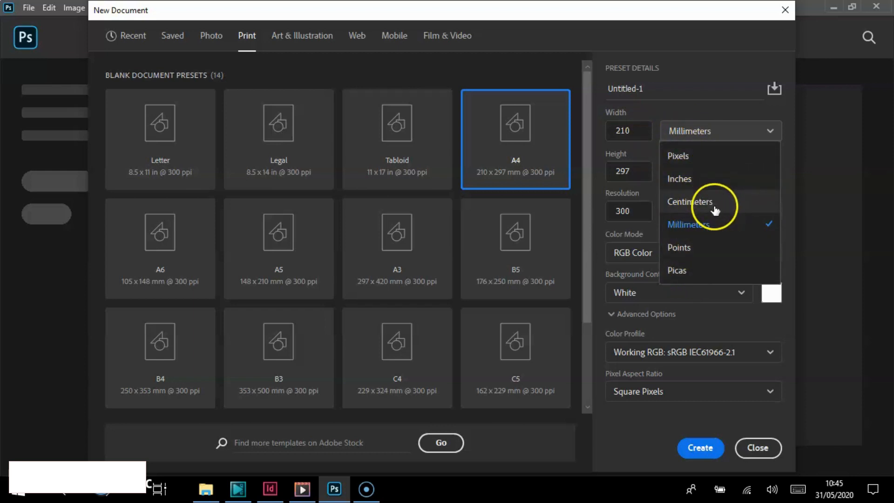
left_click(705, 294)
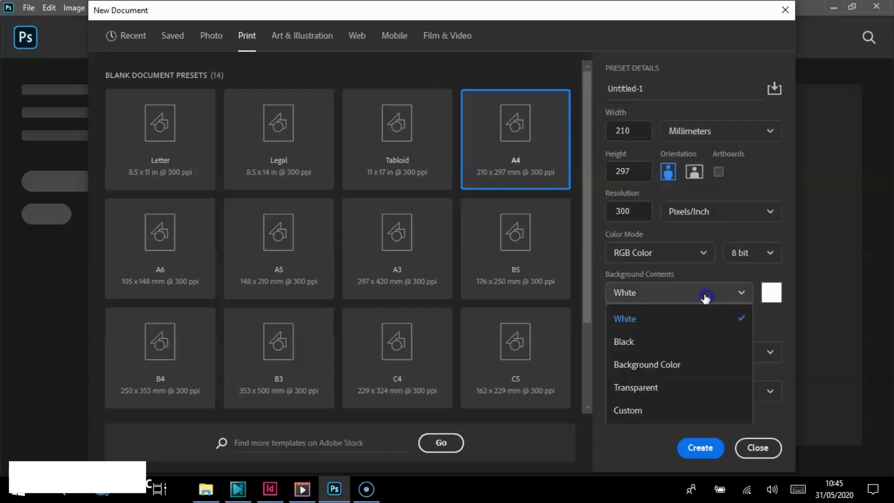
left_click(655, 89)
left_click_drag(665, 90, 631, 84)
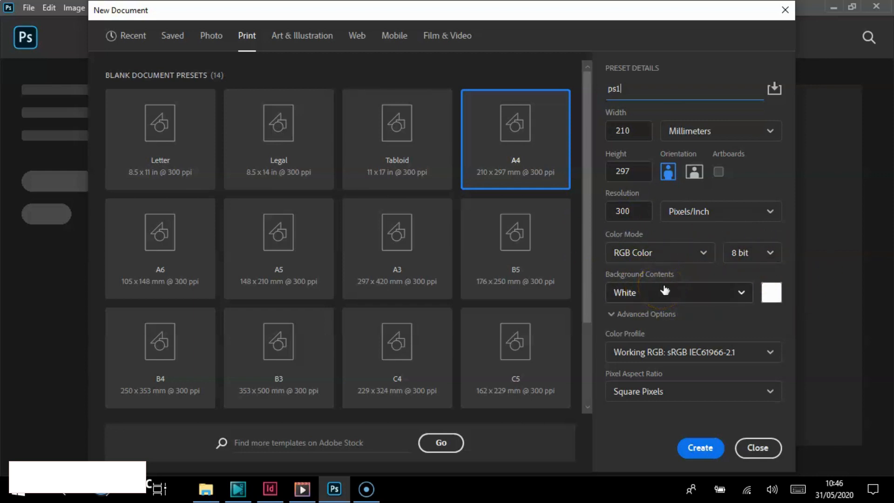
left_click(735, 297)
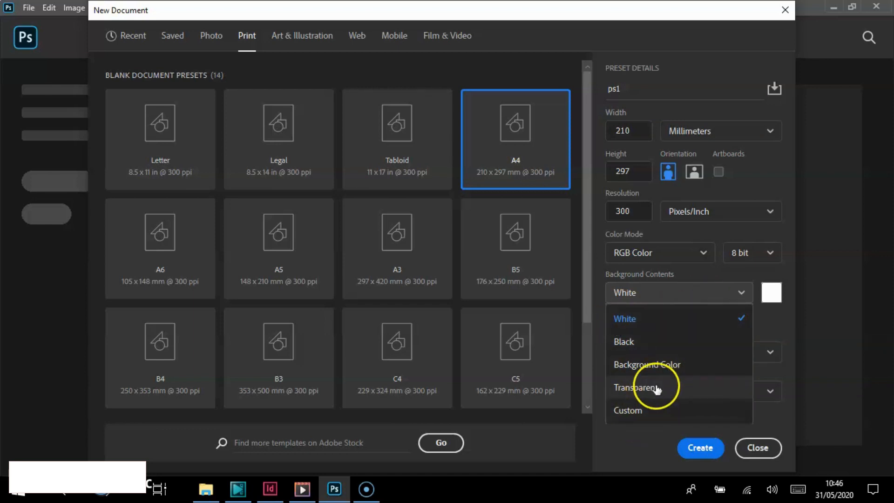
left_click(638, 320)
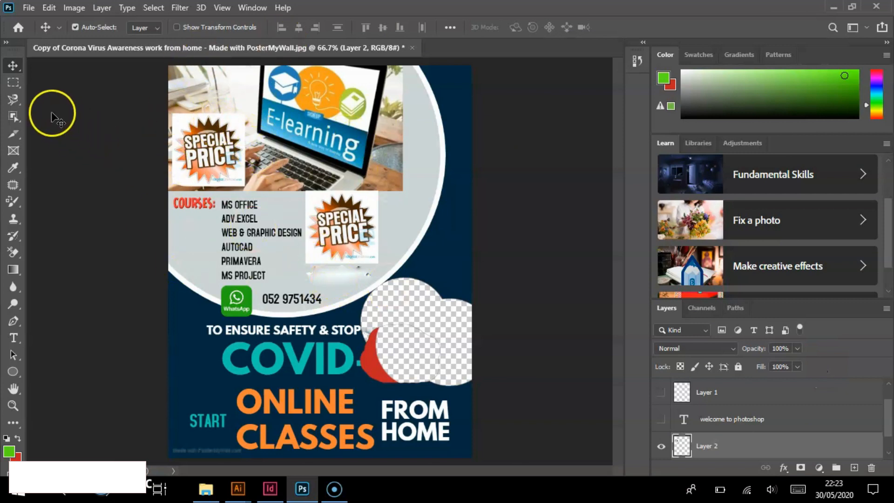
Hide Layer 0, the poster image at the bottom of the layer stack.
scroll(892, 434, "down", 1)
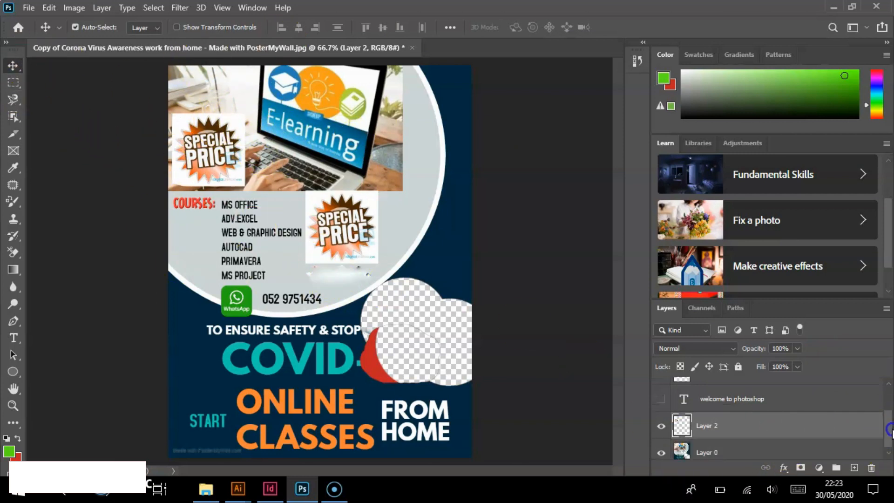
left_click(716, 445)
left_click(662, 448)
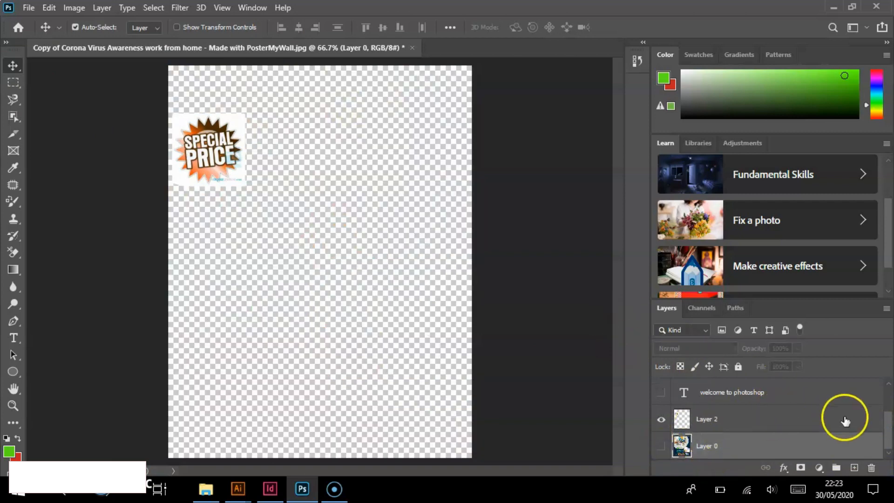
Hide Layer 2 and add two new blank layers above it.
left_click_drag(887, 431, 873, 375)
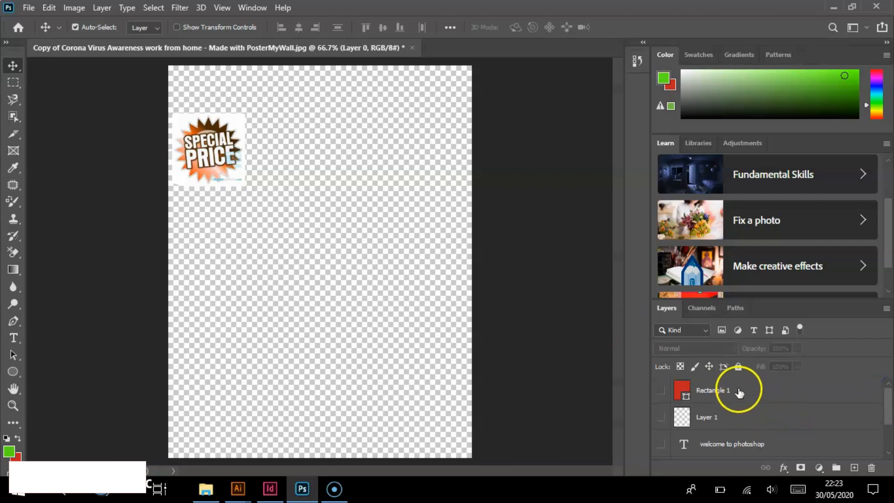
left_click(739, 391)
left_click_drag(887, 417, 890, 441)
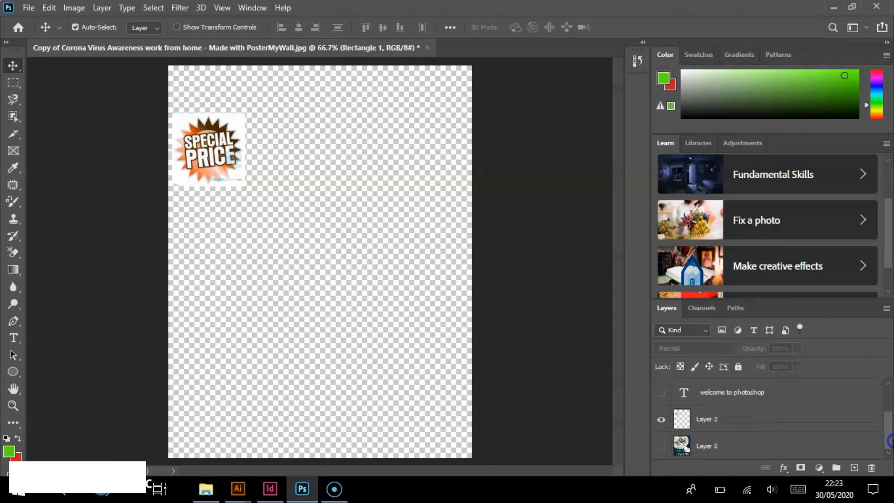
left_click(761, 422)
left_click(661, 419)
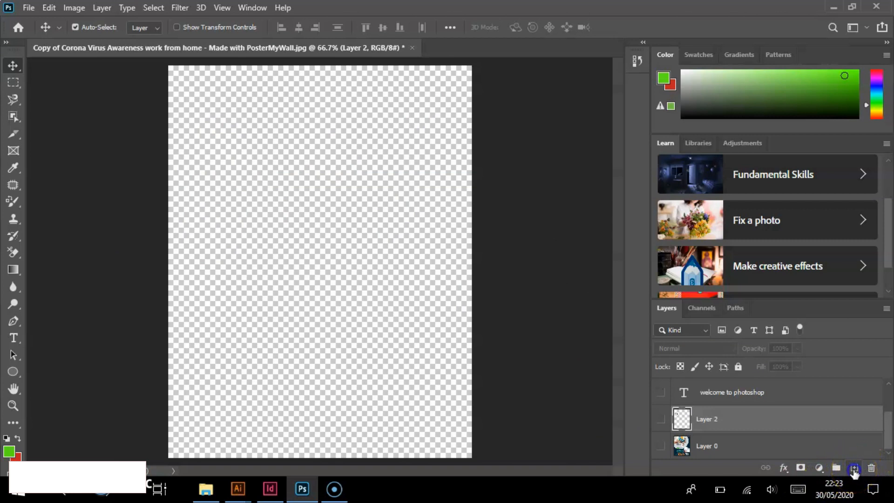
left_click(855, 469)
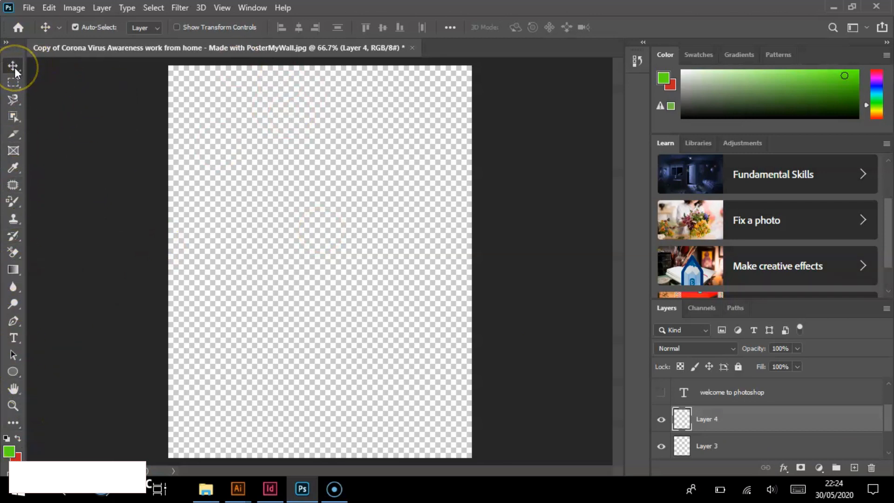
Examine the variants of the shape, marquee and lasso tools, the eraser options, and the image adjustment and layer commands.
left_click(19, 373)
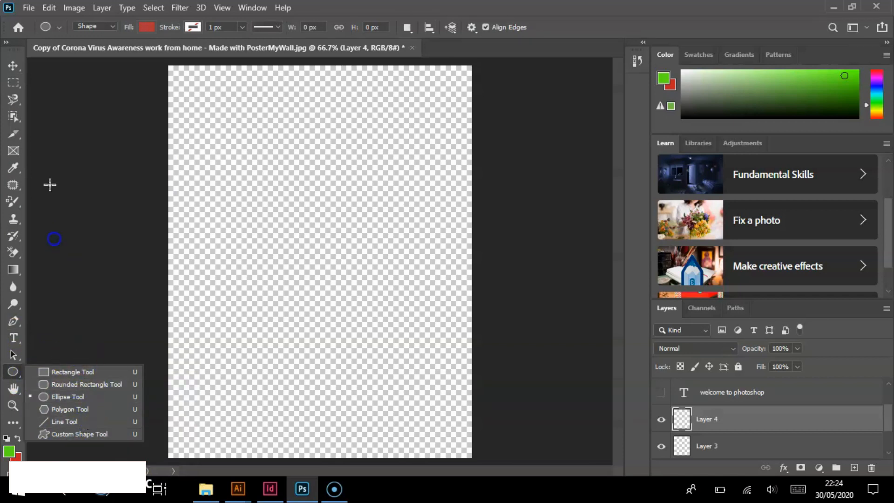
left_click(22, 86)
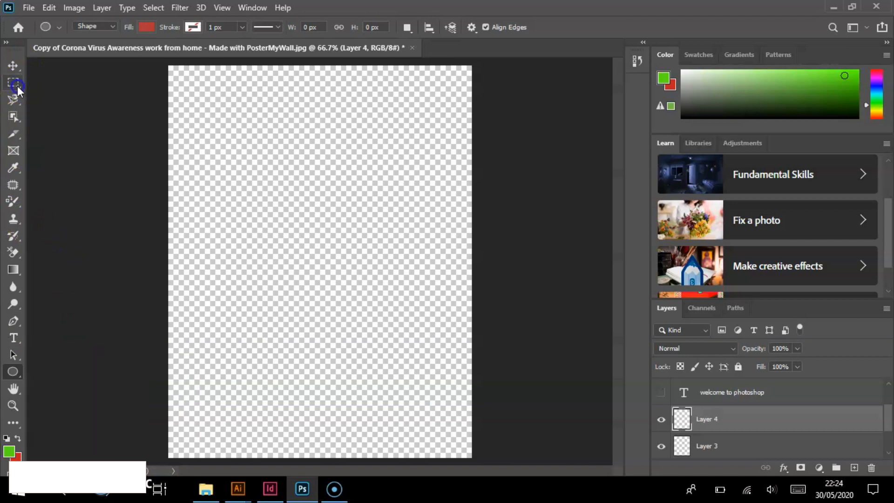
right_click(17, 85)
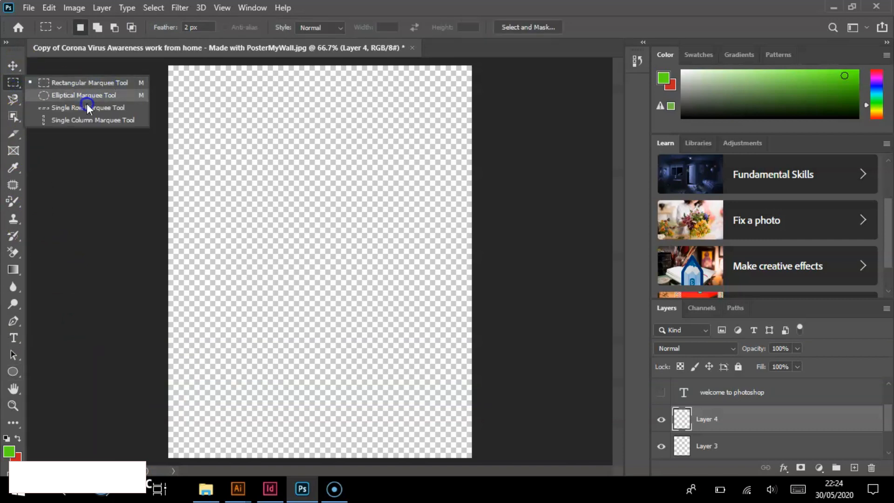
left_click(13, 100)
right_click(14, 99)
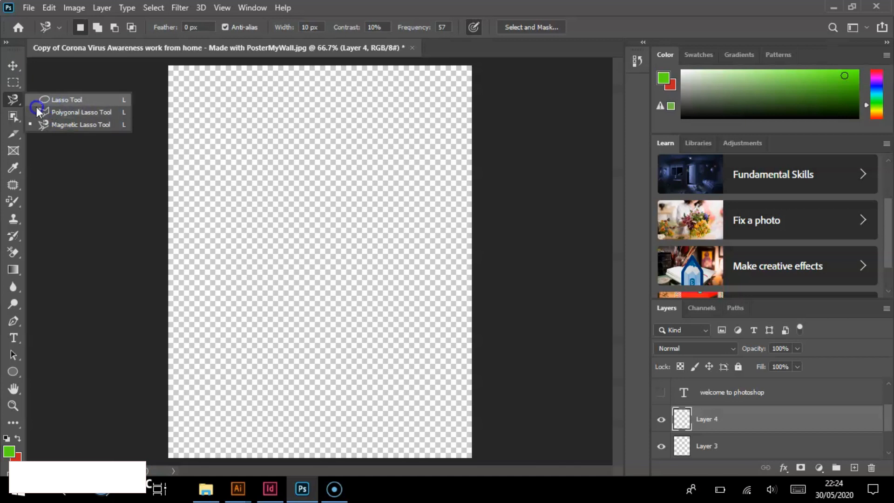
left_click(13, 253)
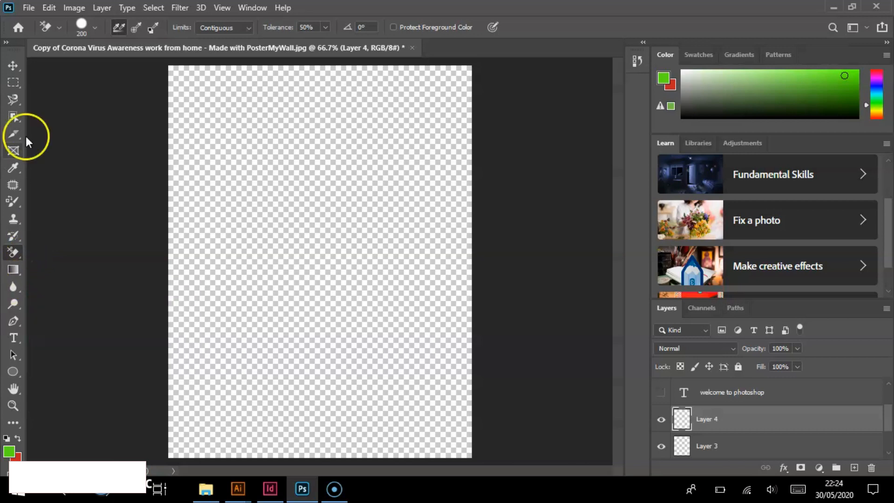
left_click(74, 8)
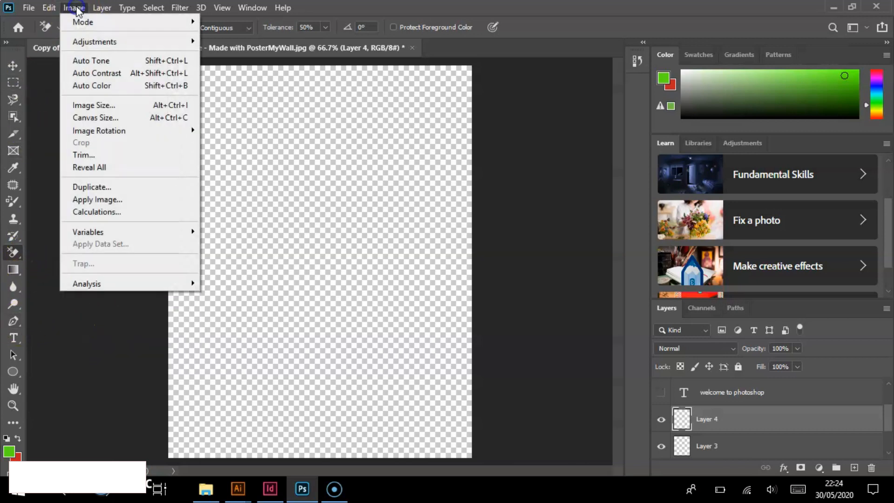
left_click(99, 42)
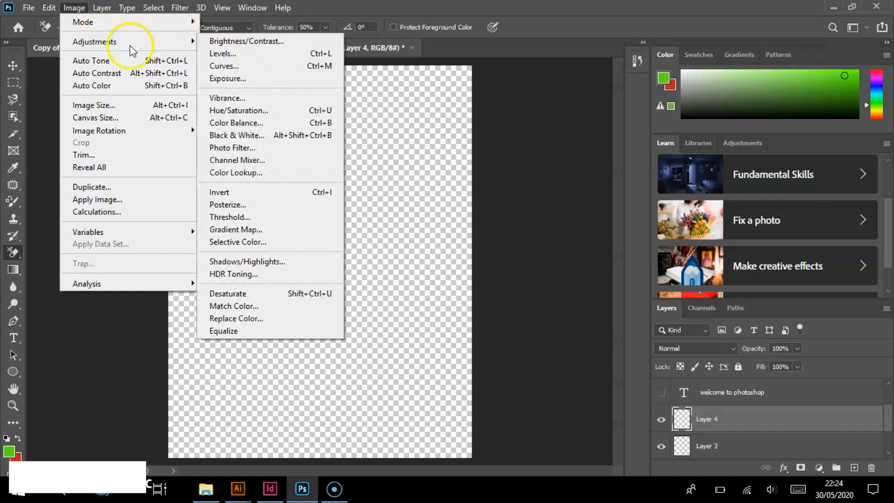
mouse_move(179, 46)
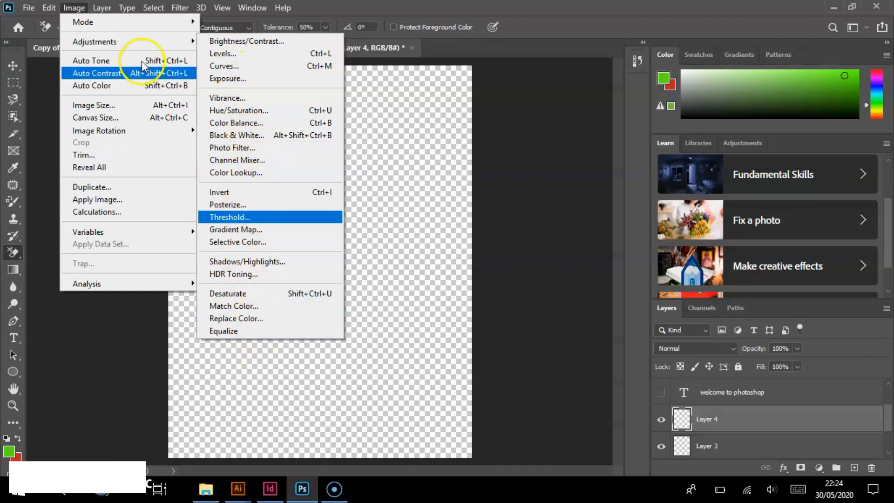
left_click(101, 7)
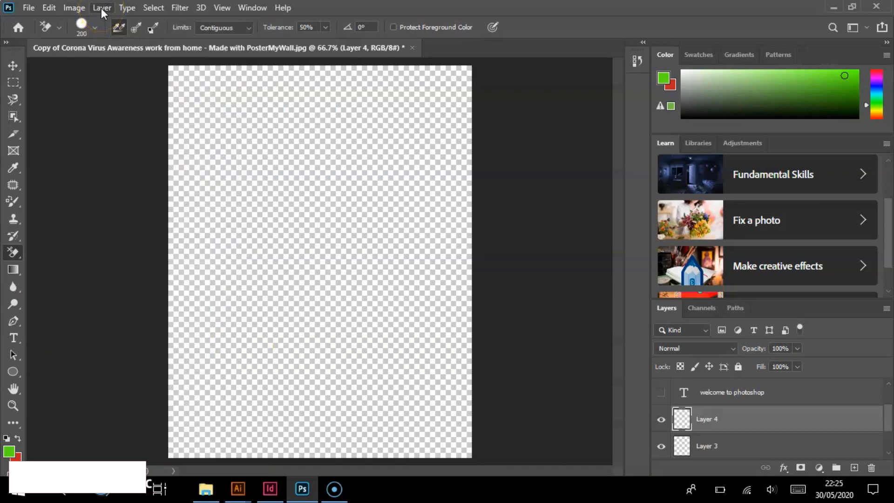
left_click(101, 8)
mouse_move(172, 26)
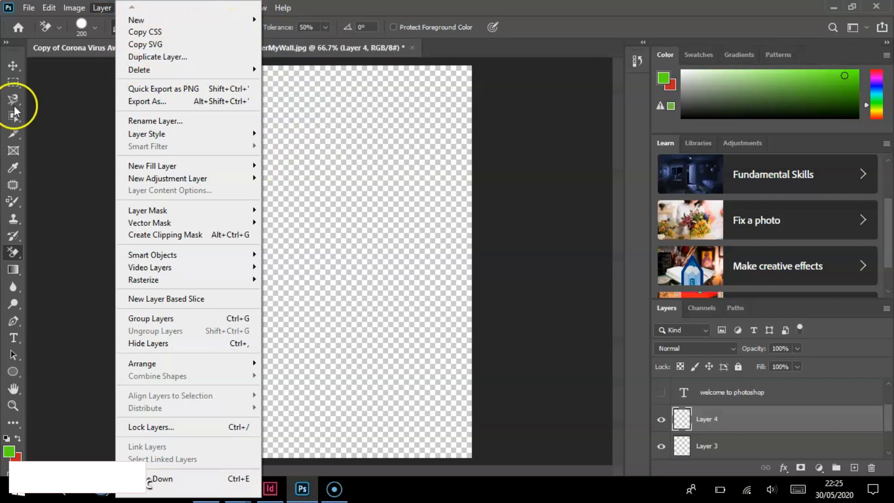
left_click(13, 66)
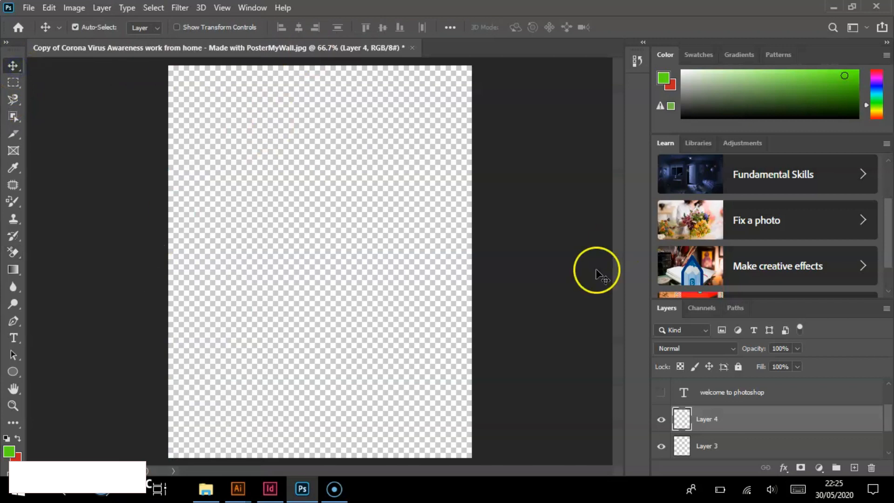
Draw a red rectangle about 698 by 901 px covering the whole canvas.
left_click_drag(20, 373, 71, 372)
left_click_drag(168, 66, 472, 457)
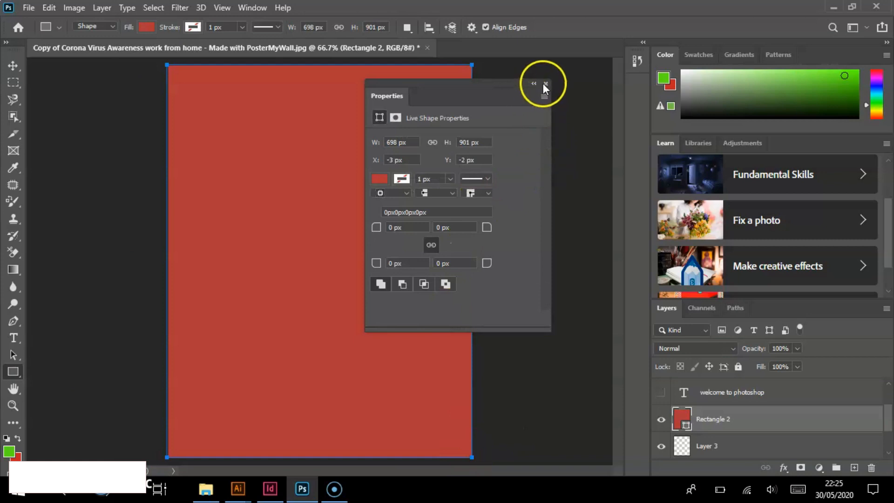
left_click(545, 85)
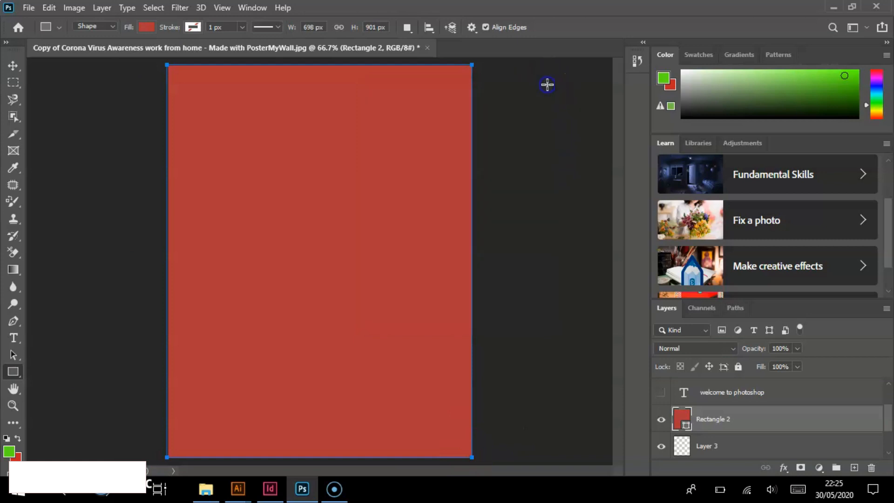
left_click(12, 66)
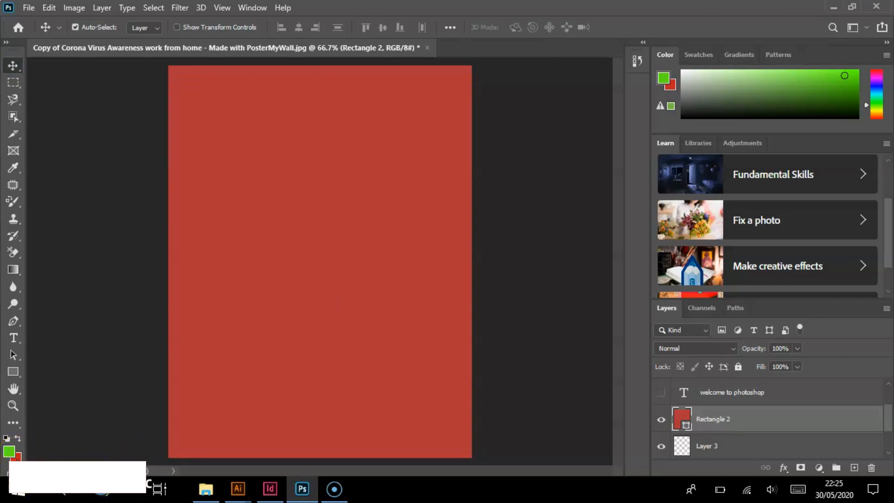
left_click(17, 456)
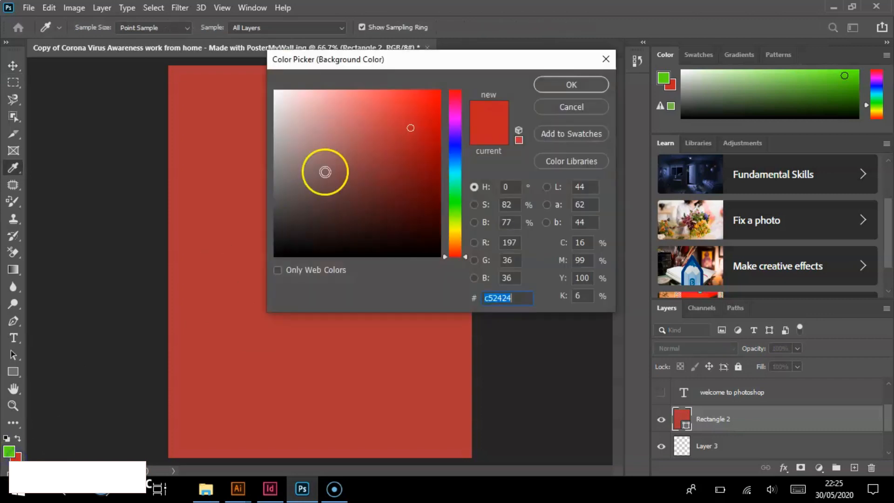
left_click(456, 153)
left_click(428, 108)
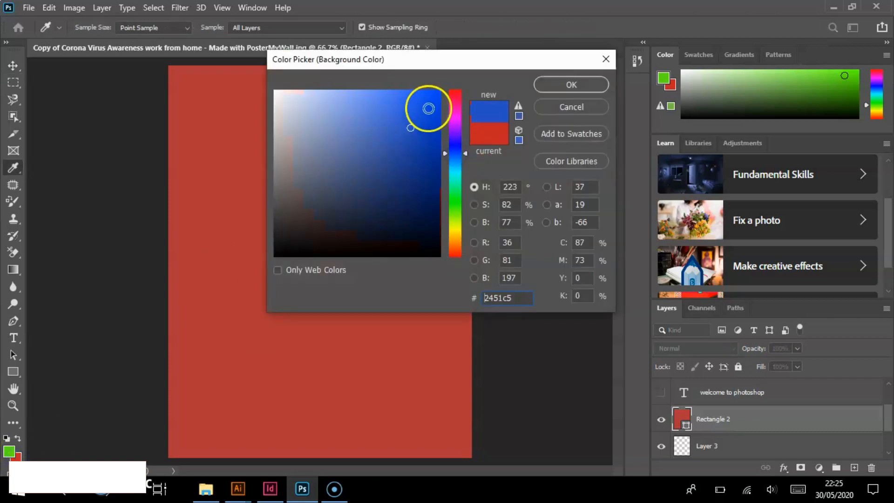
left_click(566, 106)
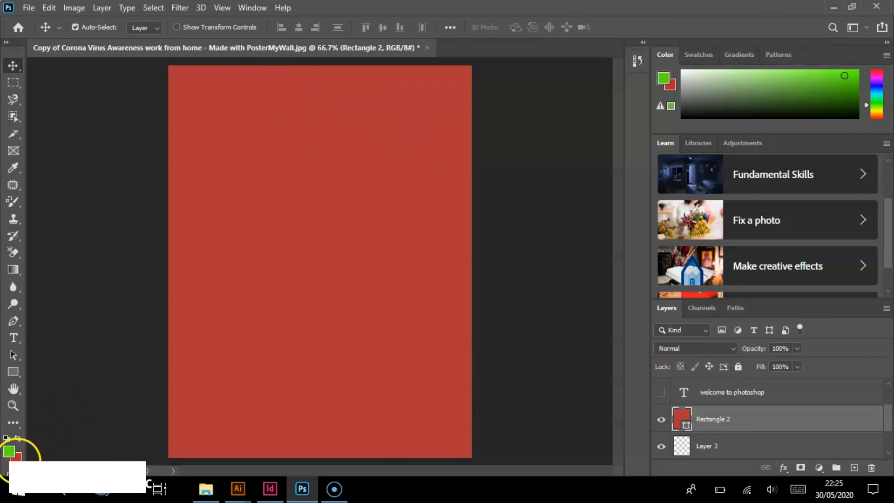
Set the background color to dark green, hex 3b901d, and return to the Move tool.
left_click(17, 456)
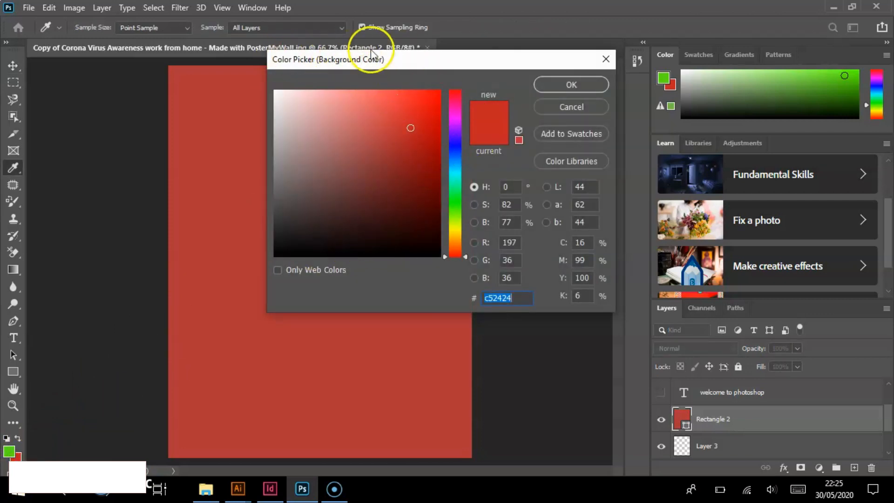
left_click(456, 208)
left_click(407, 162)
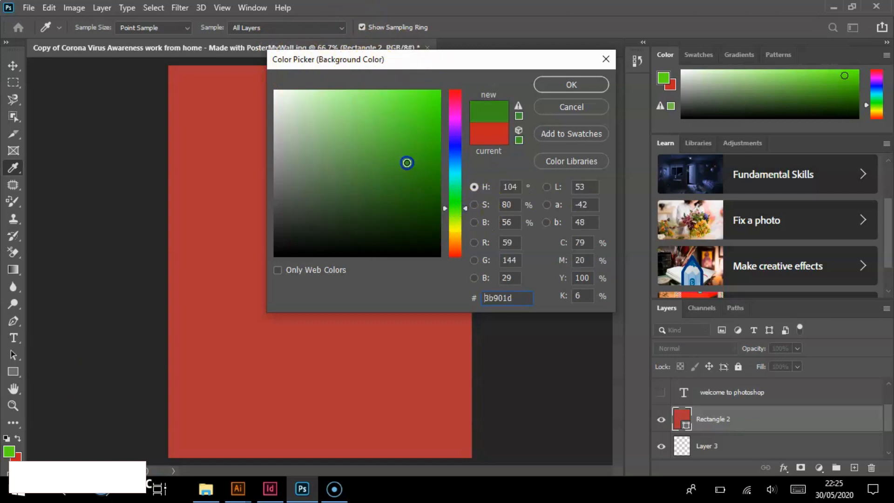
left_click(590, 86)
key("v")
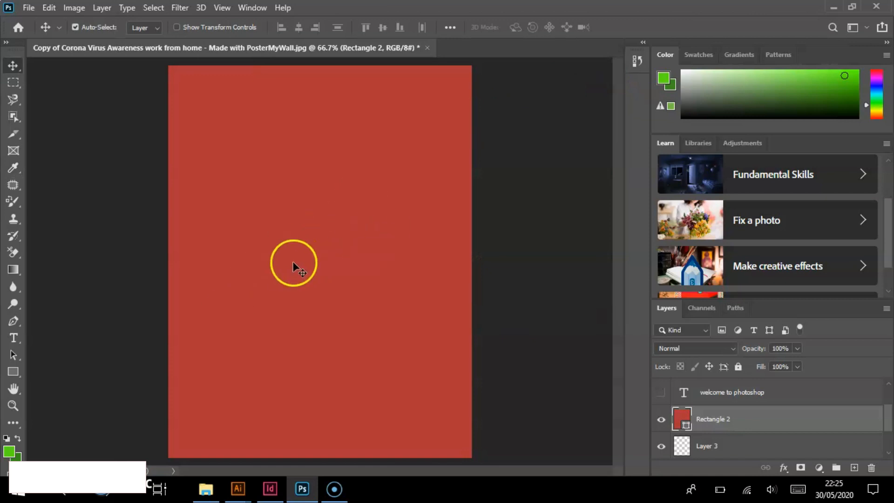
Fill the page-sized rectangle with the bright green foreground color and draw a rounded rectangle about 443 by 299 px over its upper half.
key("alt+BackSpace")
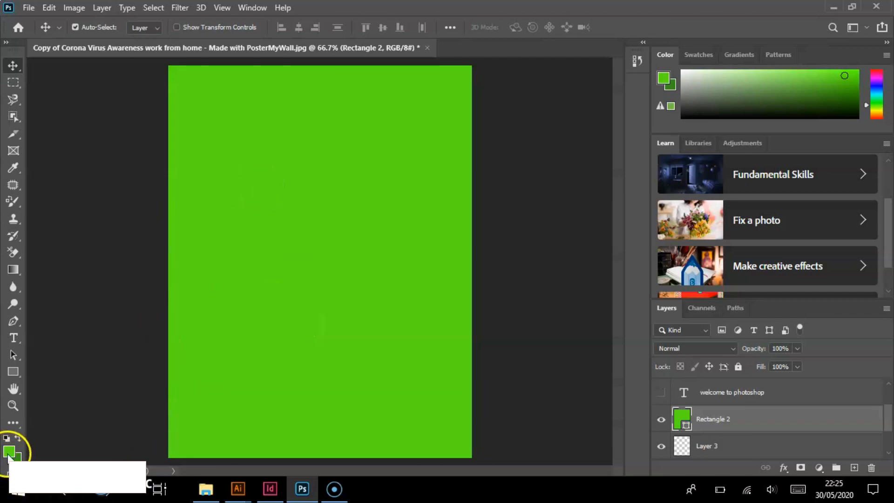
left_click(14, 371)
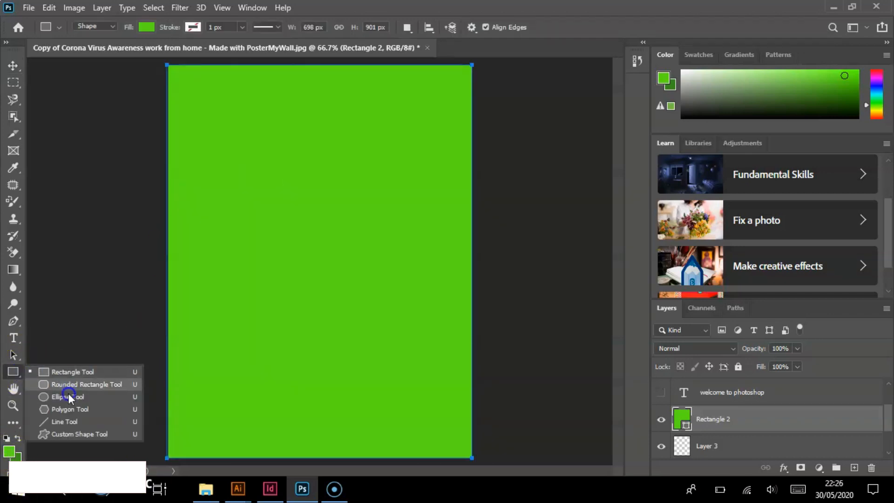
left_click(49, 385)
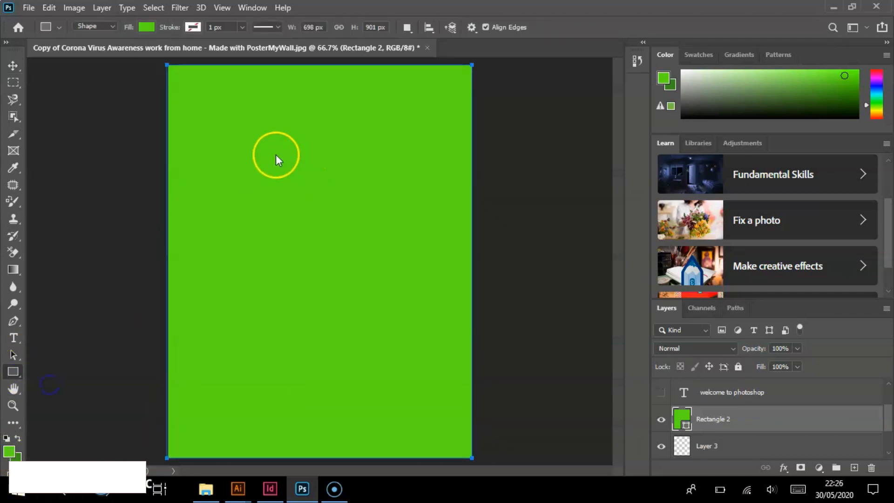
left_click_drag(233, 141, 427, 272)
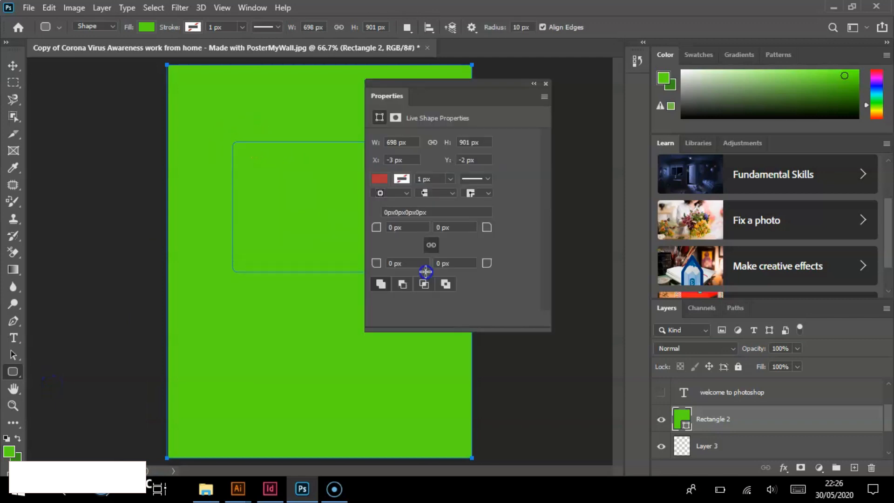
left_click(546, 83)
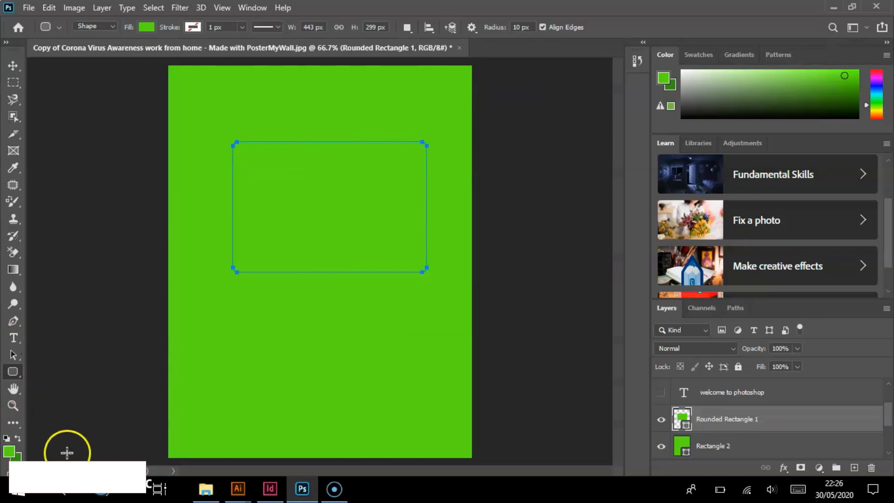
Set the foreground color to pinkish red, hex e43d5c, and fill the rounded rectangle with it after trying the dark green background color.
left_click(10, 451)
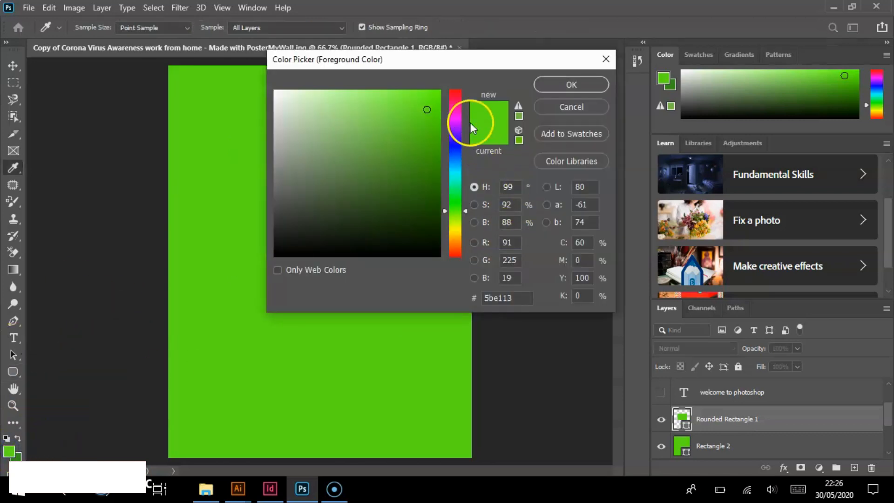
left_click(455, 100)
left_click(396, 107)
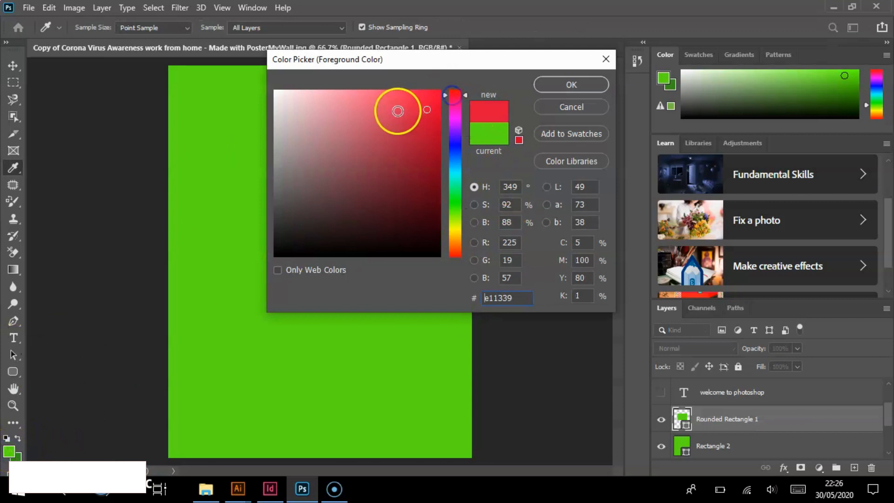
left_click(570, 86)
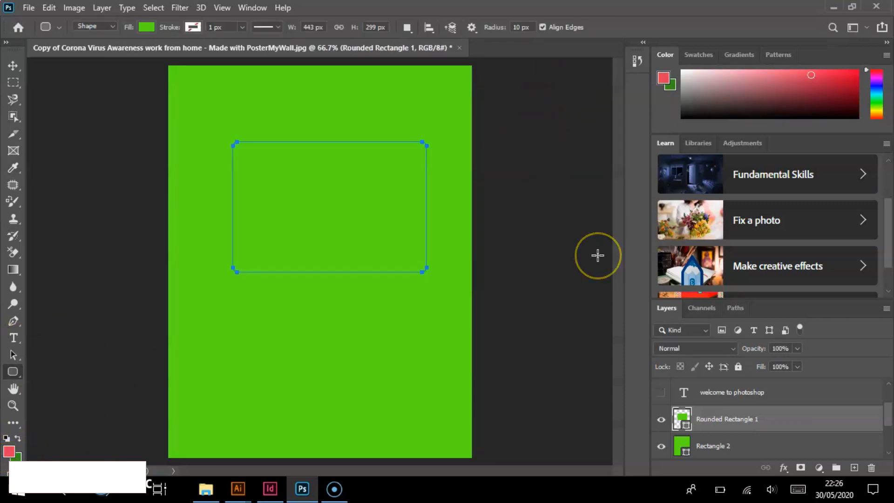
key("ctrl+BackSpace")
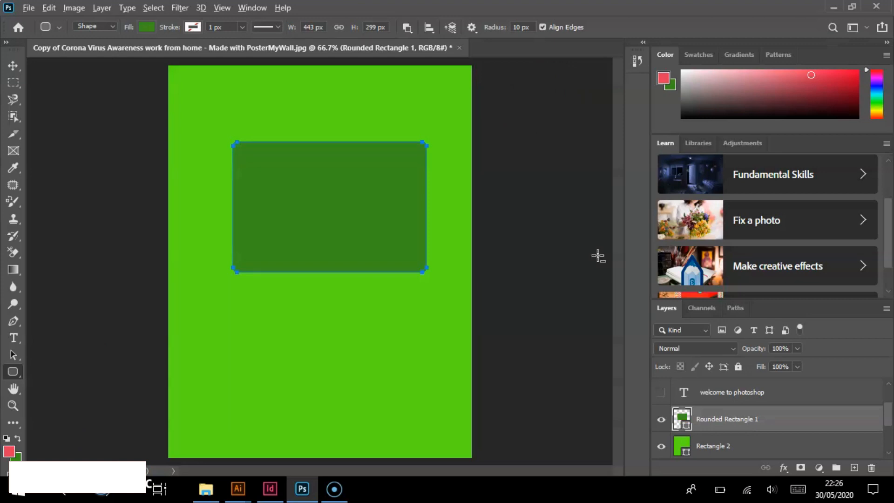
key("alt+BackSpace")
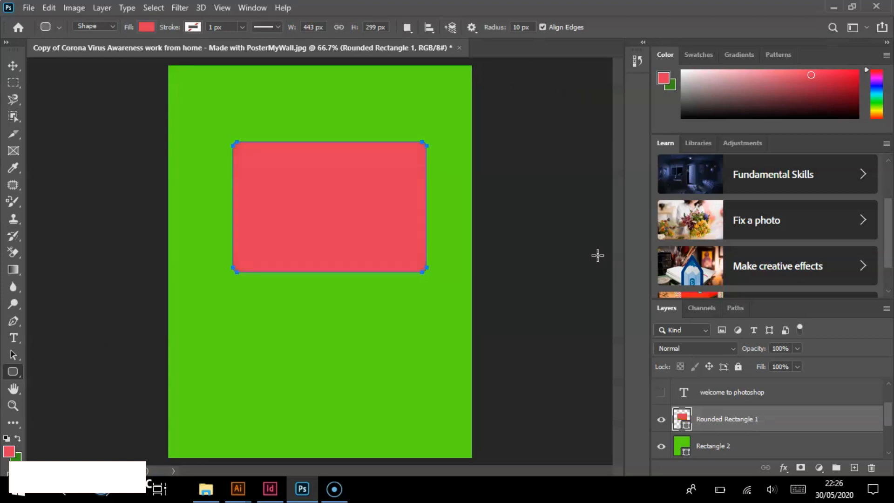
Move the rounded rectangle down and slightly left, toward the middle of the page.
left_click(13, 65)
mouse_move(312, 230)
left_mouse_down()
mouse_move(319, 250)
mouse_move(315, 242)
left_mouse_up()
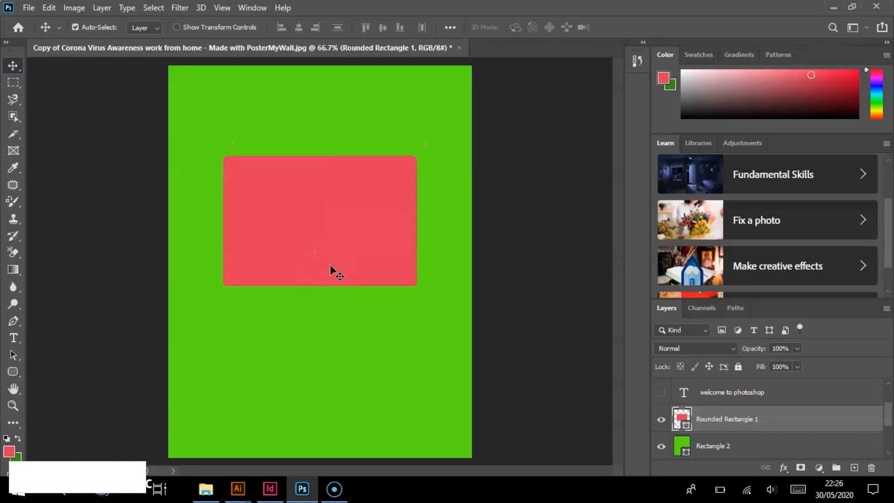
left_click_drag(331, 268, 325, 278)
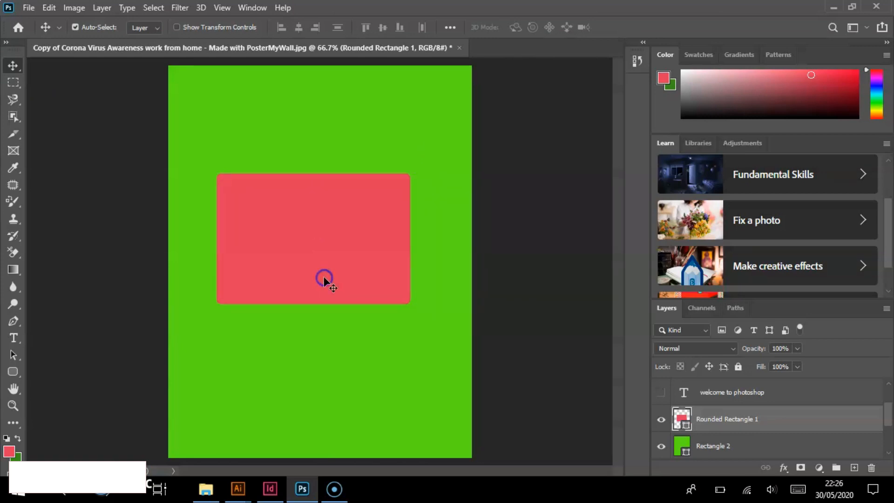
Alternate the rounded rectangle's fill between dark green and pinkish red, center it horizontally a little higher, and leave it filled with dark green.
key("ctrl+BackSpace")
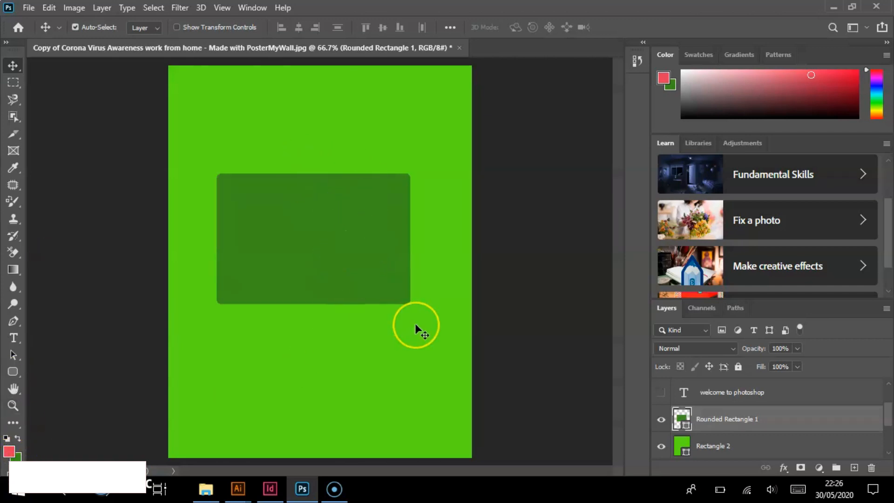
key("alt+BackSpace")
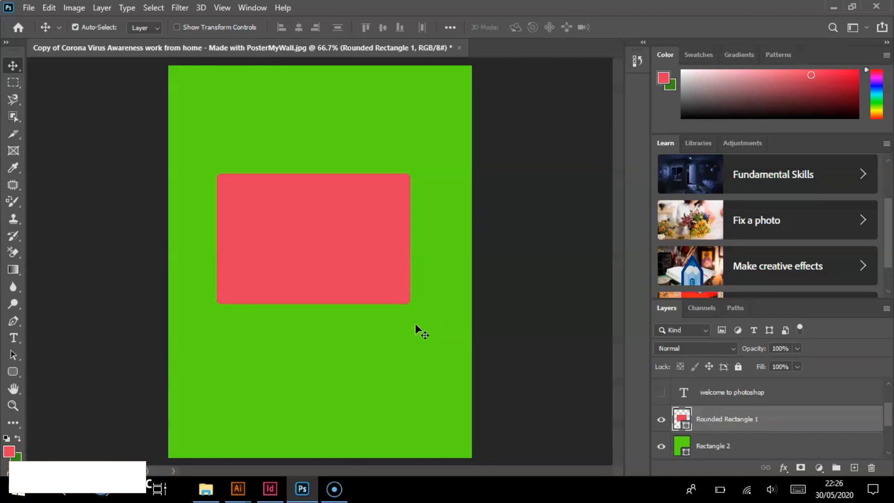
key("ctrl+BackSpace")
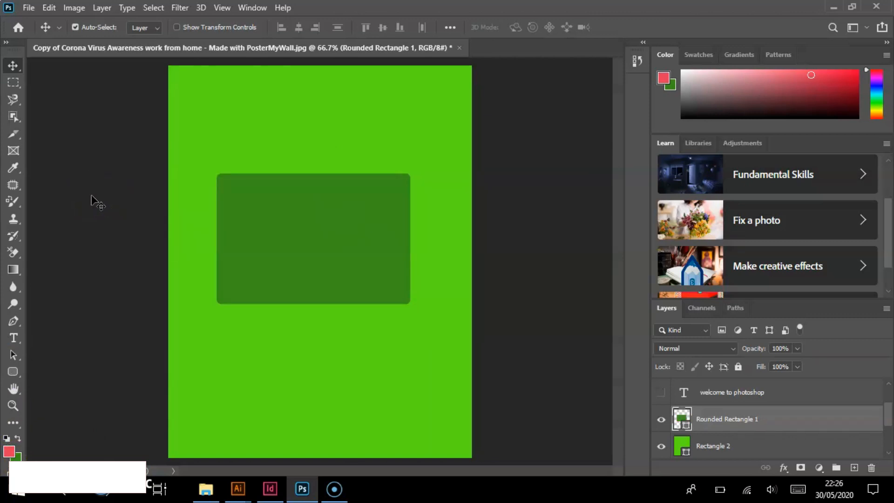
left_click_drag(303, 243, 326, 223)
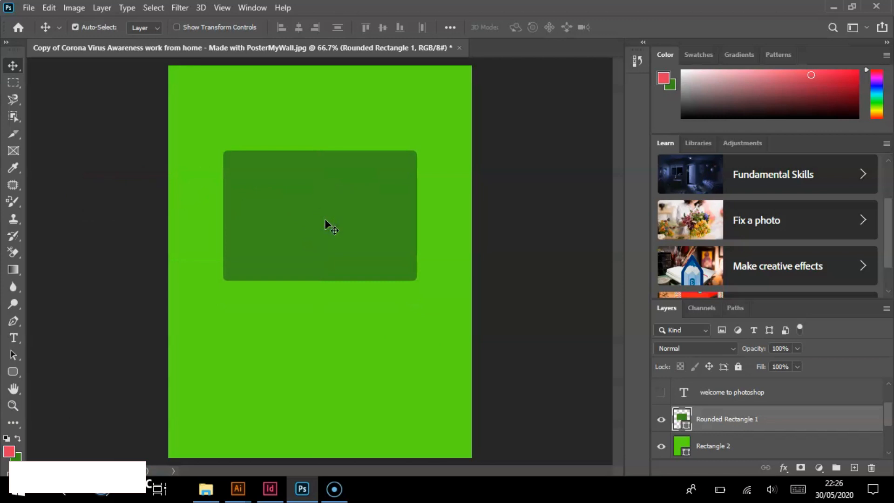
key("alt+BackSpace")
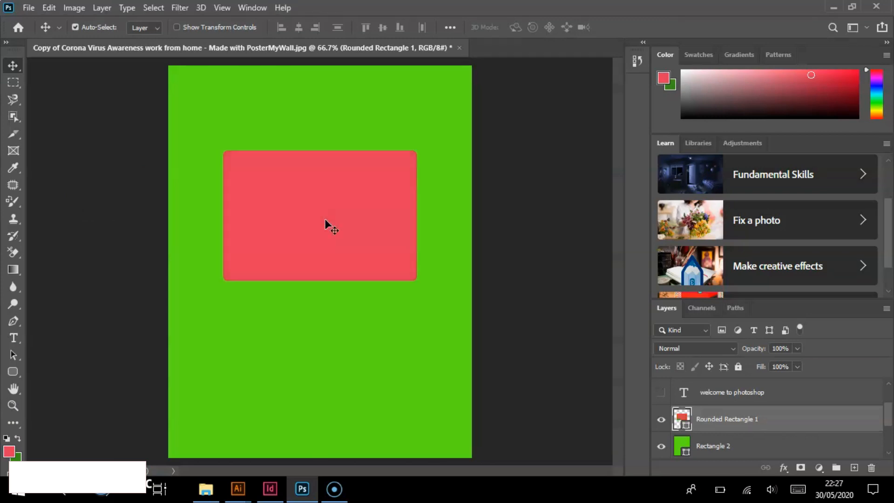
key("ctrl+BackSpace")
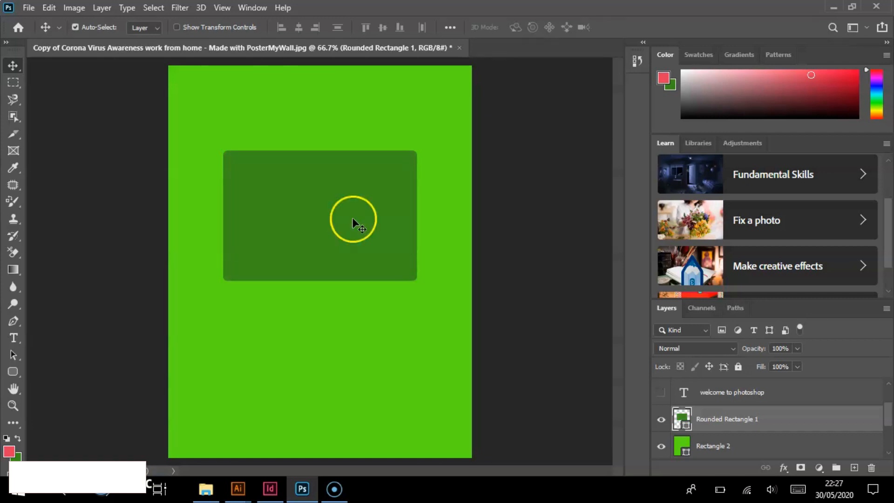
Add the horizontal text "welcome to photoshop" below the rounded rectangle.
left_click(14, 337)
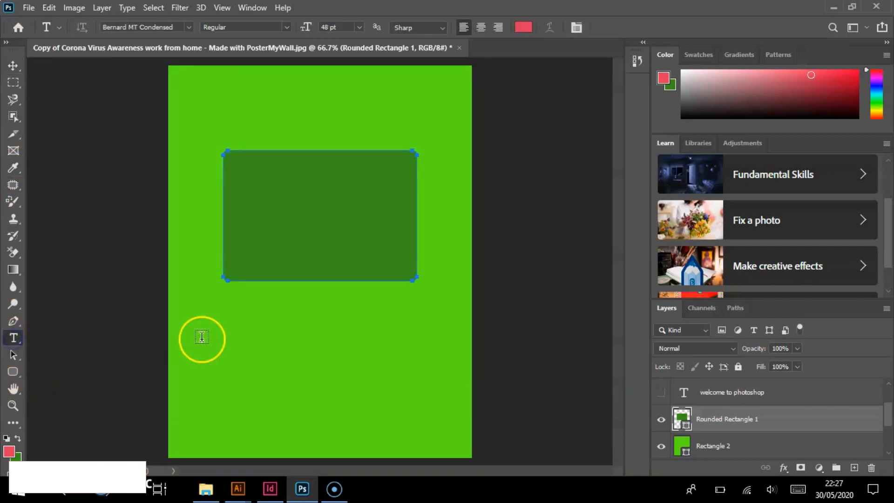
left_click(257, 339)
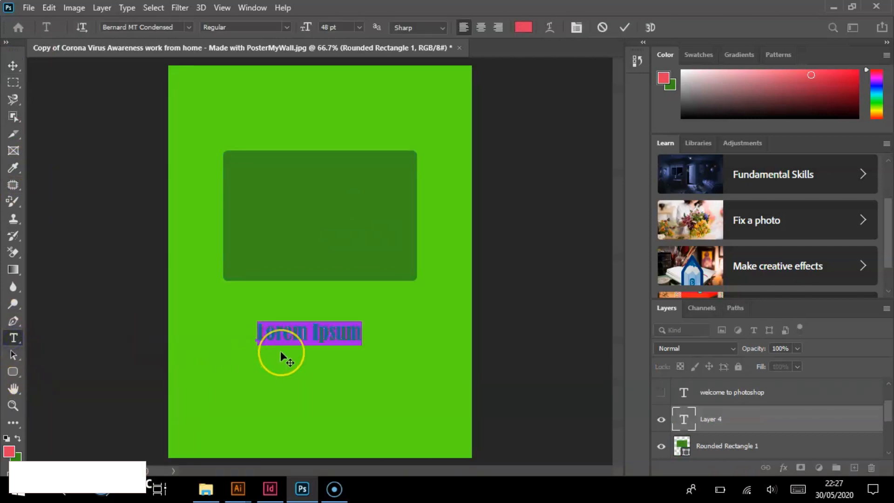
type("wel")
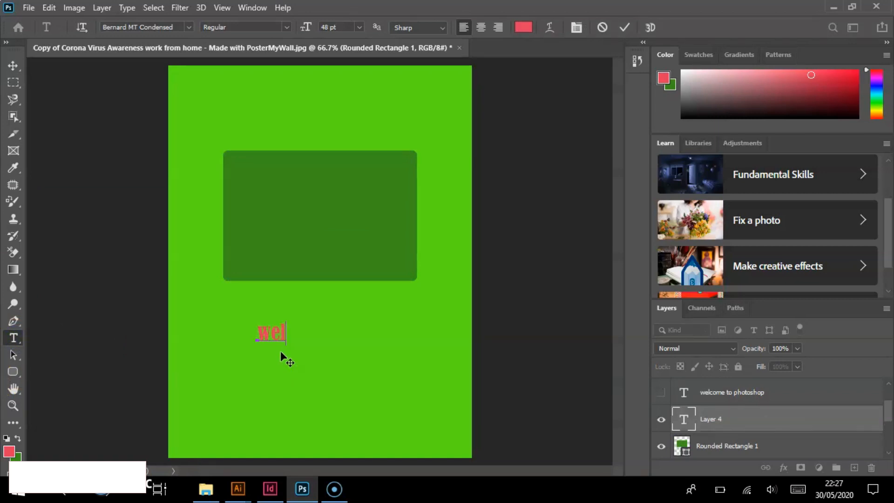
type("come t")
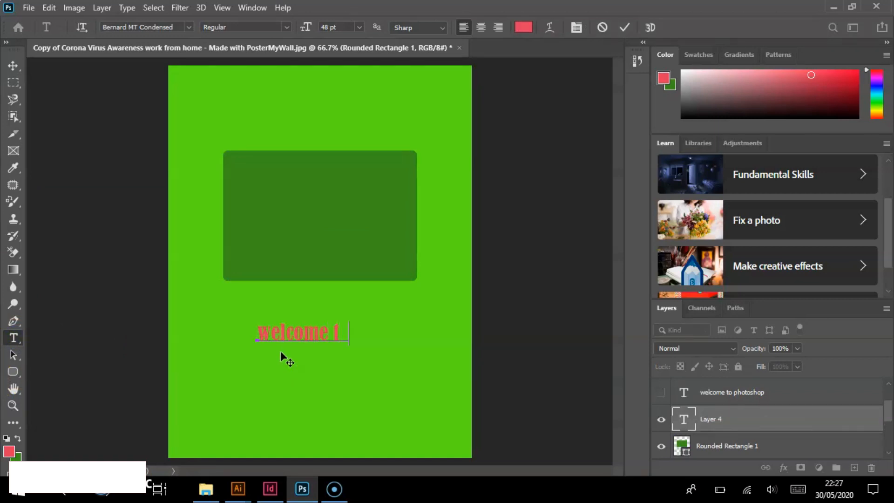
type("o photoshop")
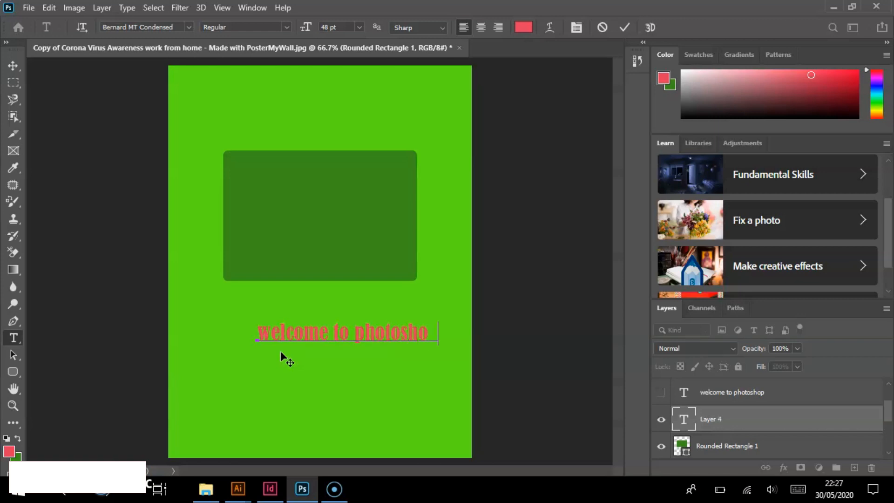
Set the whole "welcome to photoshop" text to 60 pt and move it to the horizontal center of the page.
left_click(278, 336)
left_click_drag(257, 336, 484, 327)
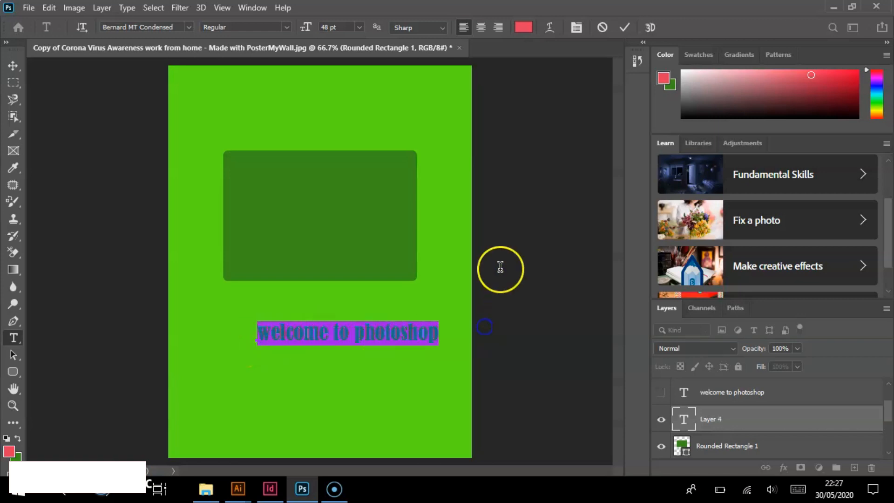
left_click(362, 28)
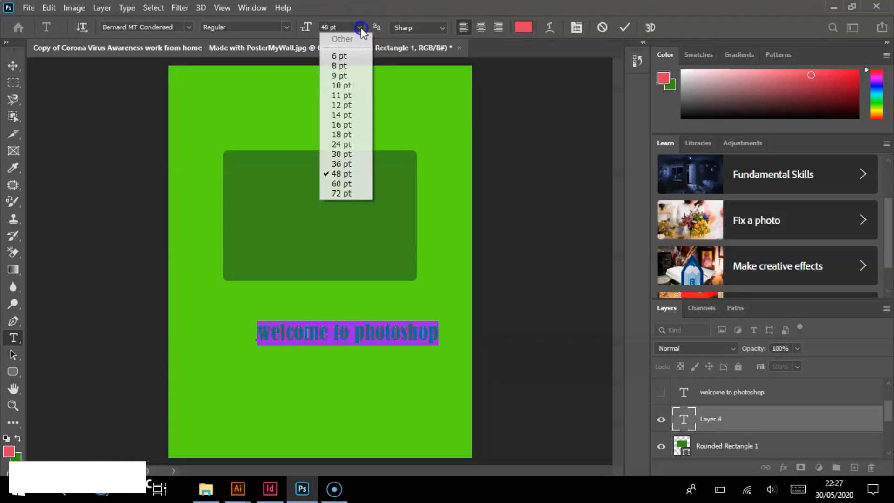
left_click(344, 185)
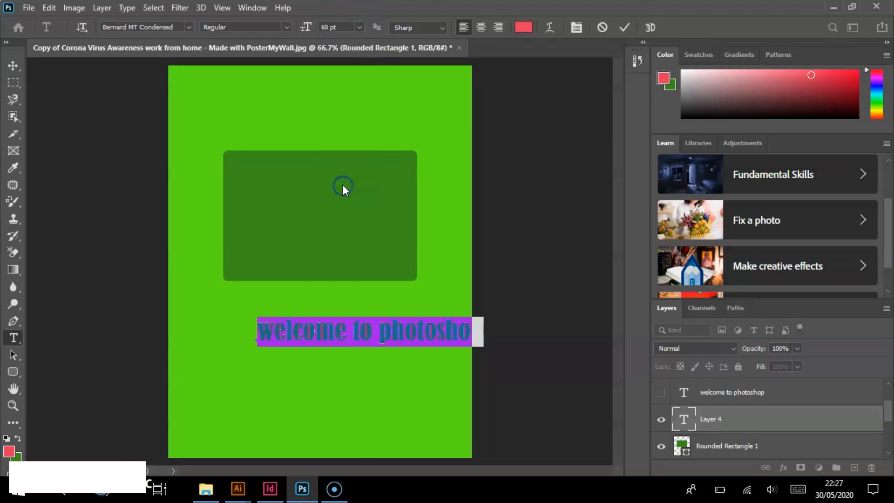
left_click(13, 66)
left_click_drag(325, 336, 274, 345)
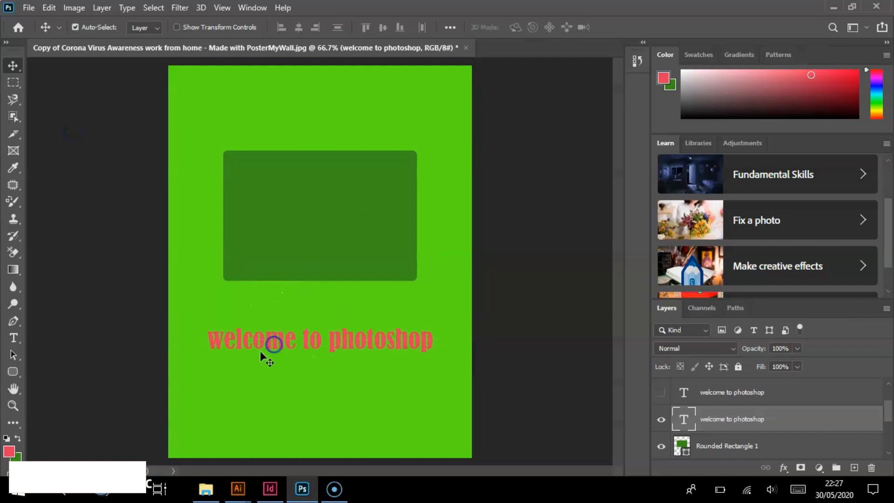
Change the font of the visible "welcome to photoshop" text to Algerian.
left_click(15, 343)
left_click(70, 333)
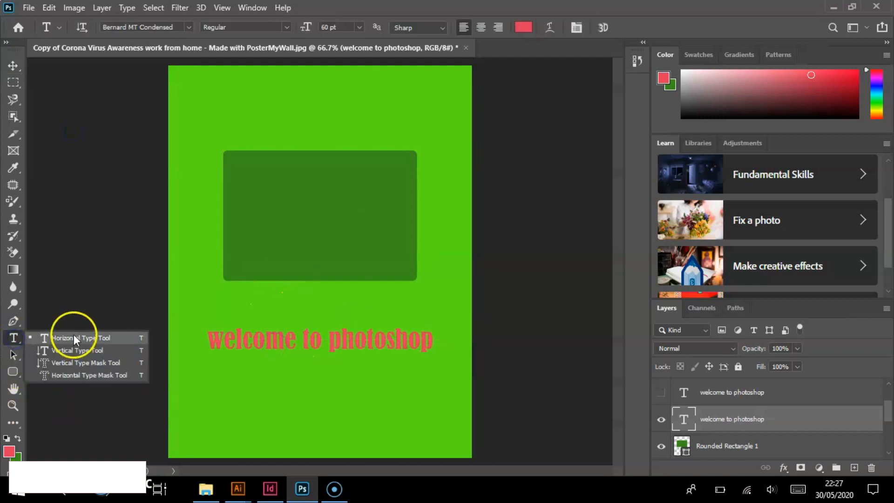
left_click_drag(211, 340, 474, 345)
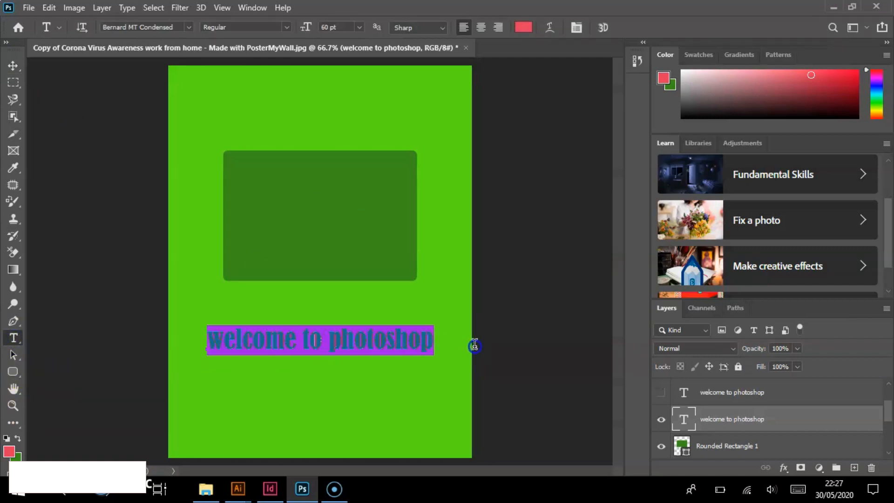
left_click(190, 27)
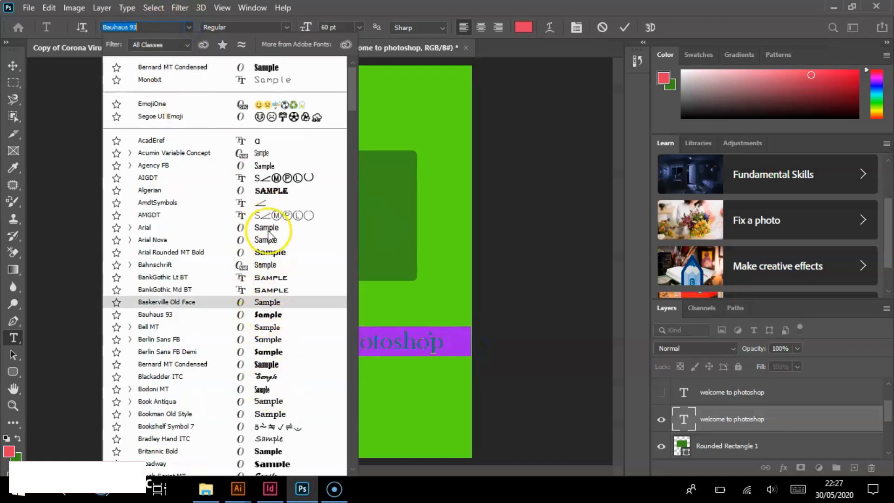
left_click(258, 194)
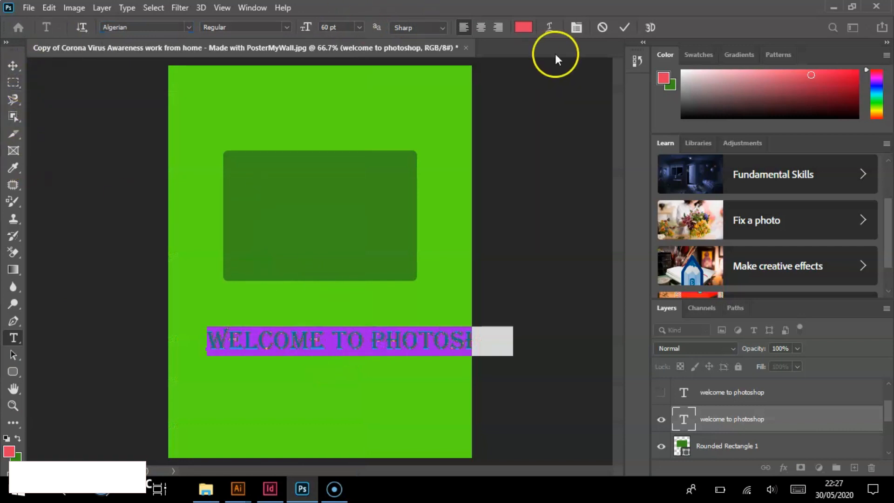
Recolor the welcome text near-black and move it left and slightly down so it spans the page width.
left_click(523, 27)
left_click(284, 246)
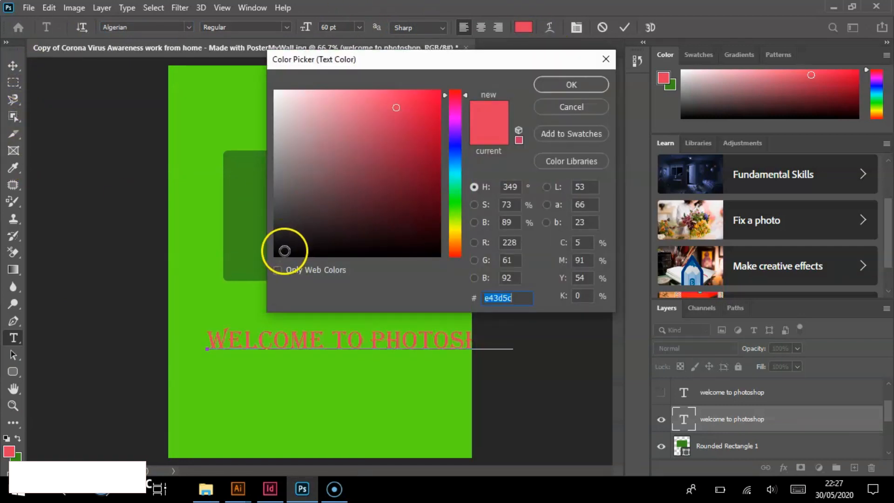
left_click(558, 85)
left_click(13, 66)
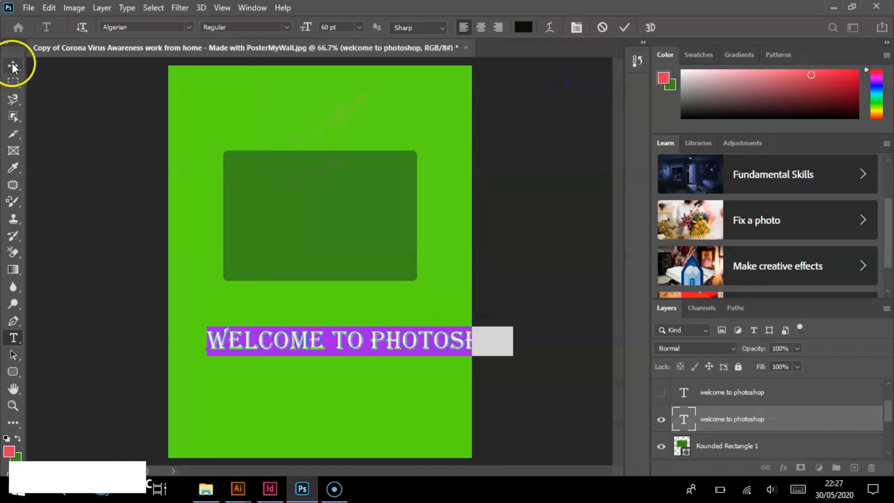
left_click_drag(326, 329, 286, 348)
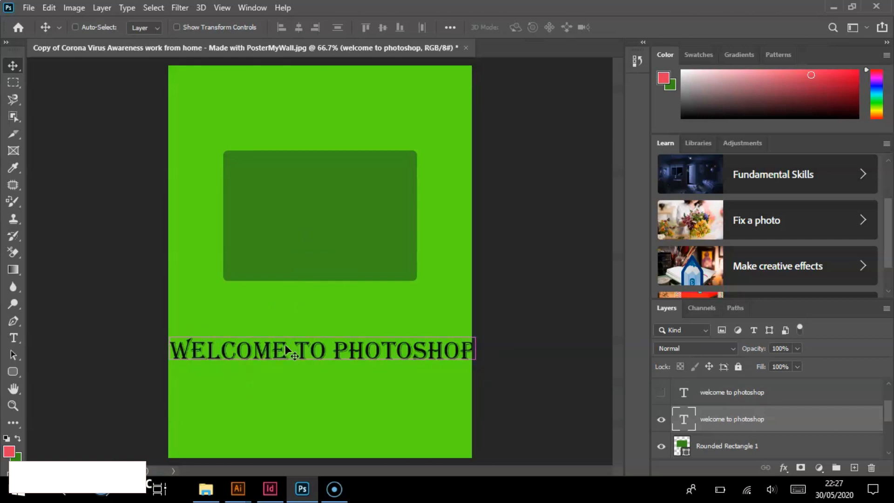
Scale the welcome text to about 71% width and 47.5% height and place it just below the rounded rectangle.
key("ctrl+t")
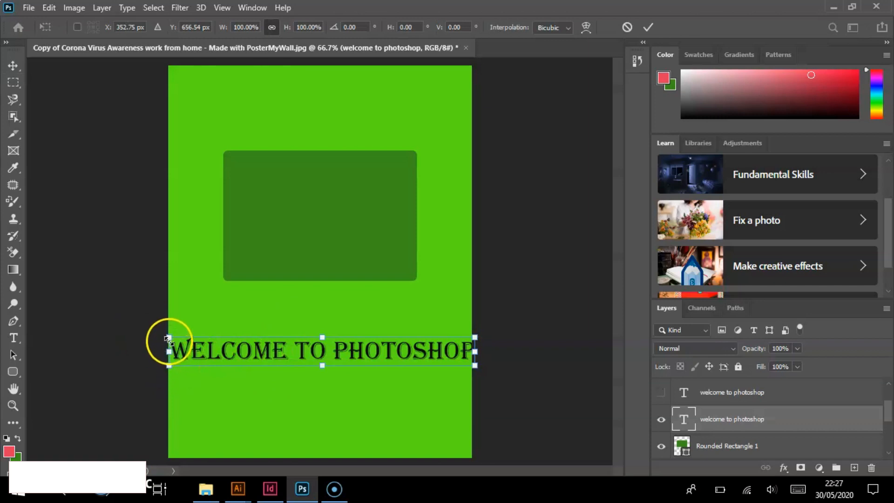
left_click_drag(169, 338, 271, 356)
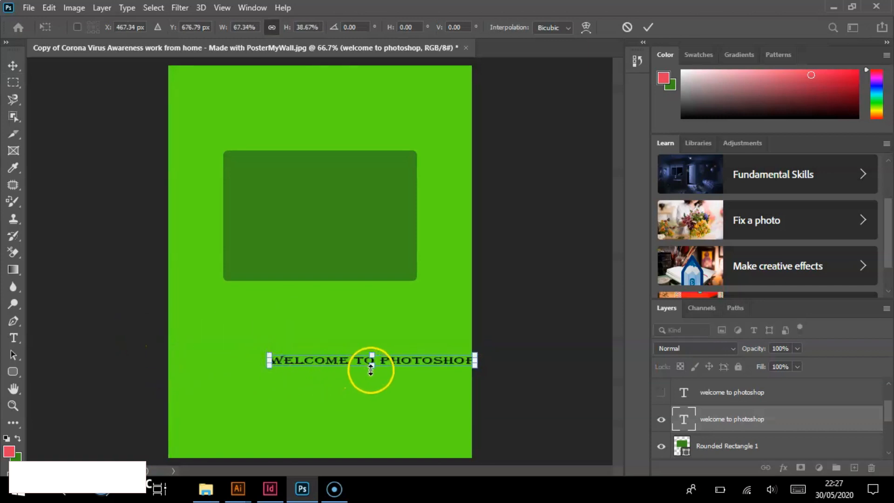
left_click_drag(372, 367, 336, 374)
left_click_drag(172, 364, 235, 320)
left_click_drag(475, 321, 380, 331)
mouse_move(294, 329)
left_mouse_down()
mouse_move(283, 326)
mouse_move(286, 337)
mouse_move(308, 331)
left_mouse_up()
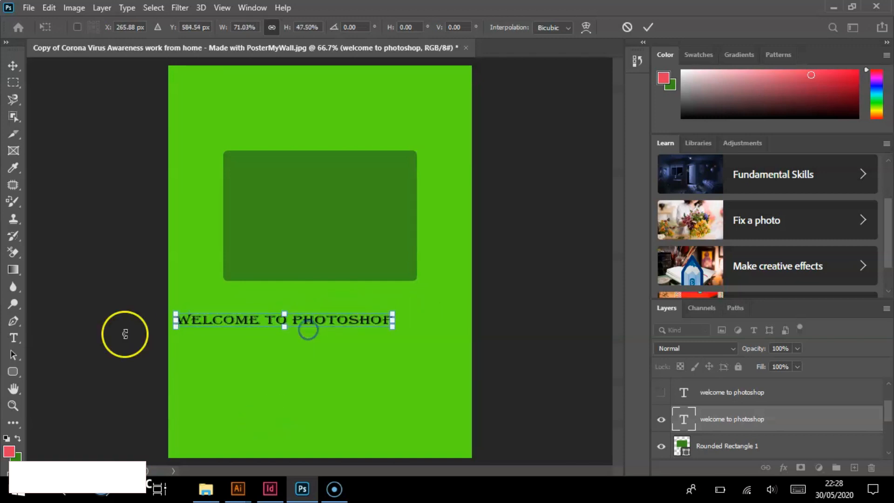
left_click(646, 29)
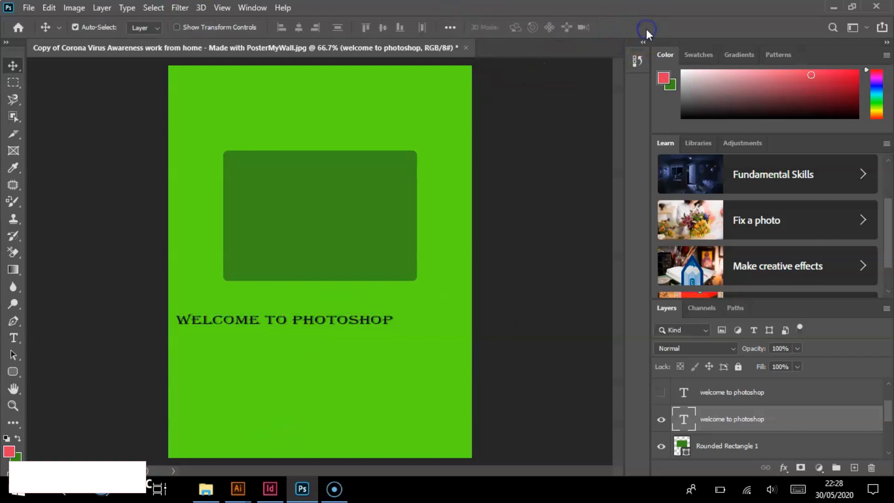
left_click_drag(347, 319, 362, 323)
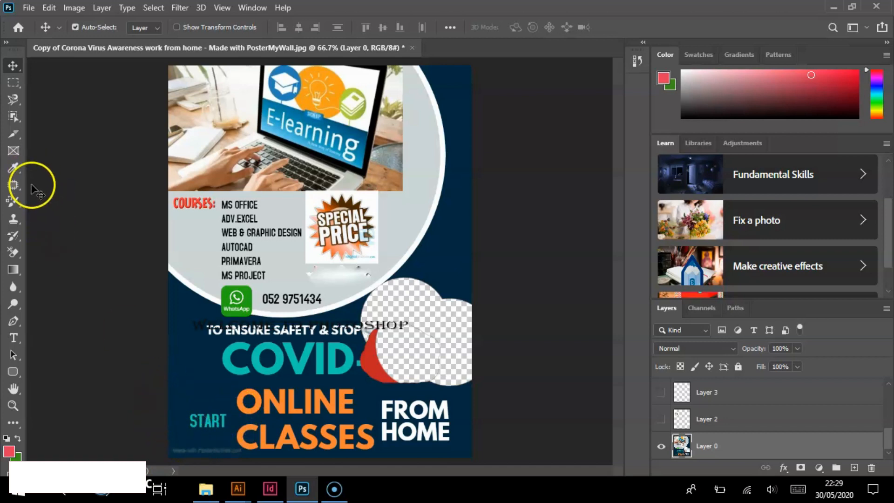
Remove the word "START" from the poster with the Patch tool, using the plain blue area above it as the source, and deselect.
left_click(18, 185)
left_click(58, 203)
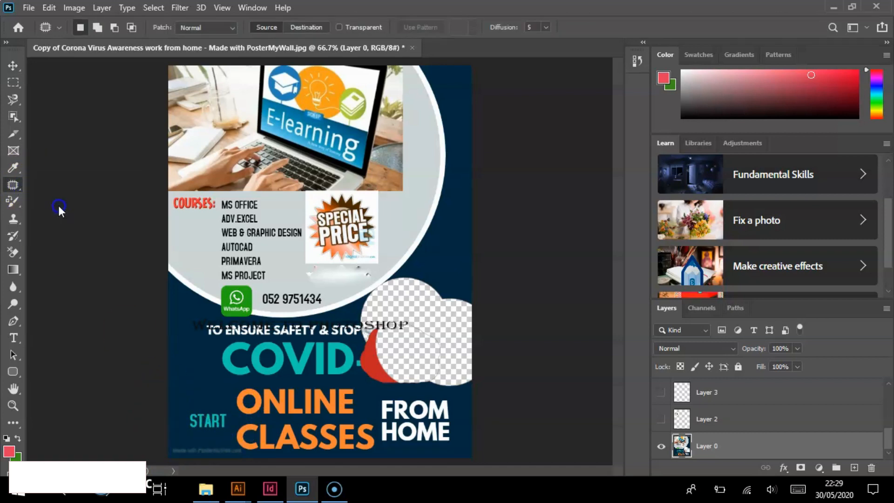
mouse_move(208, 425)
left_mouse_down()
mouse_move(187, 426)
mouse_move(190, 410)
mouse_move(230, 415)
mouse_move(228, 430)
mouse_move(214, 425)
mouse_move(206, 387)
left_mouse_up()
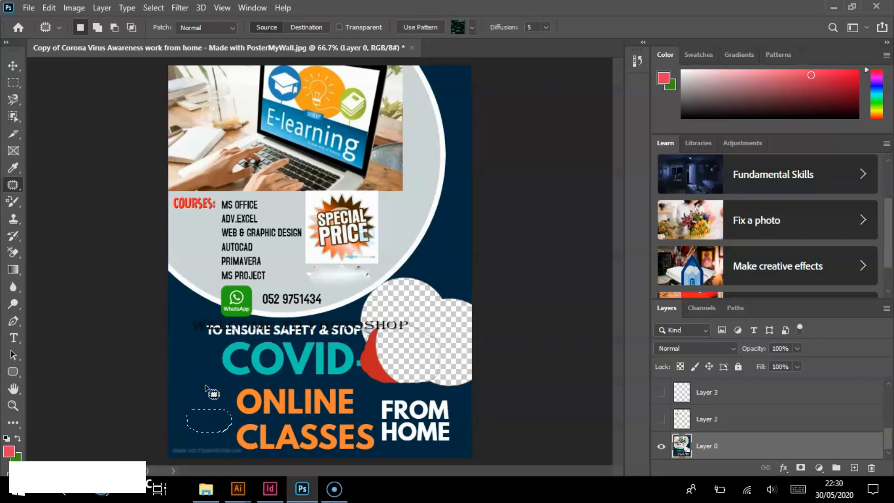
key("ctrl+d")
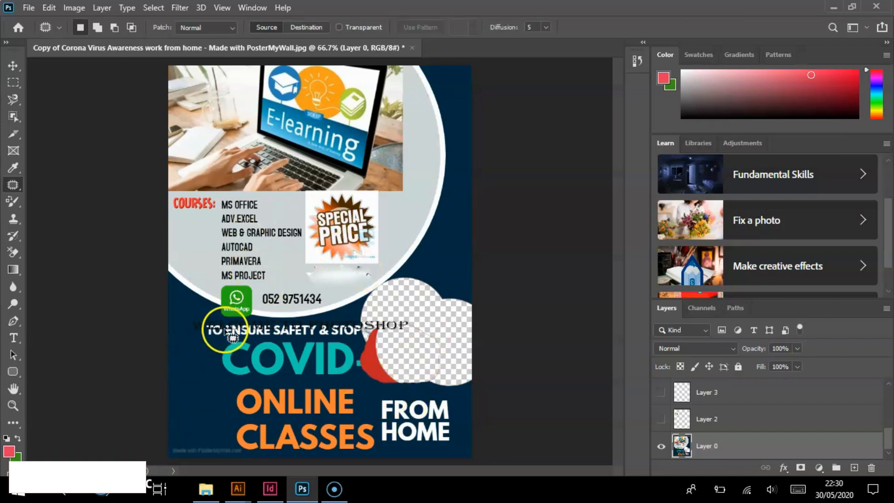
Marquee a rectangle around the lower four course names, stroke it with a 7 px outside red line, and clear the selection.
left_click(13, 84)
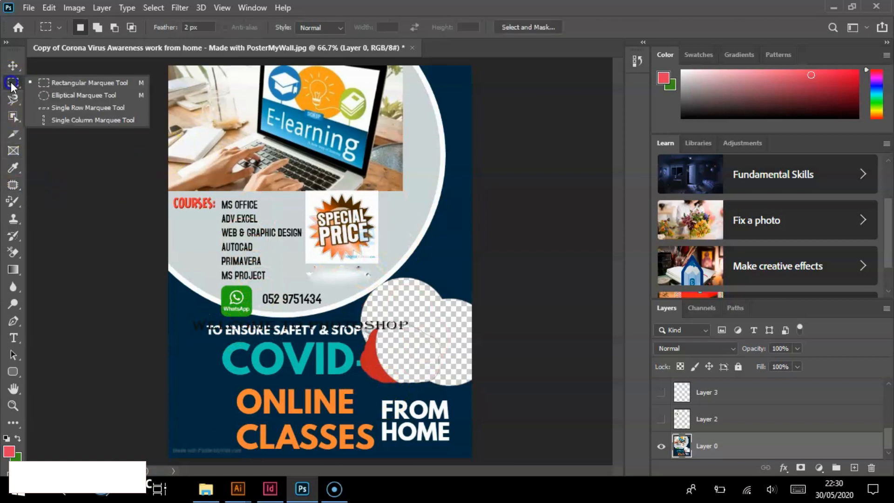
left_click(43, 82)
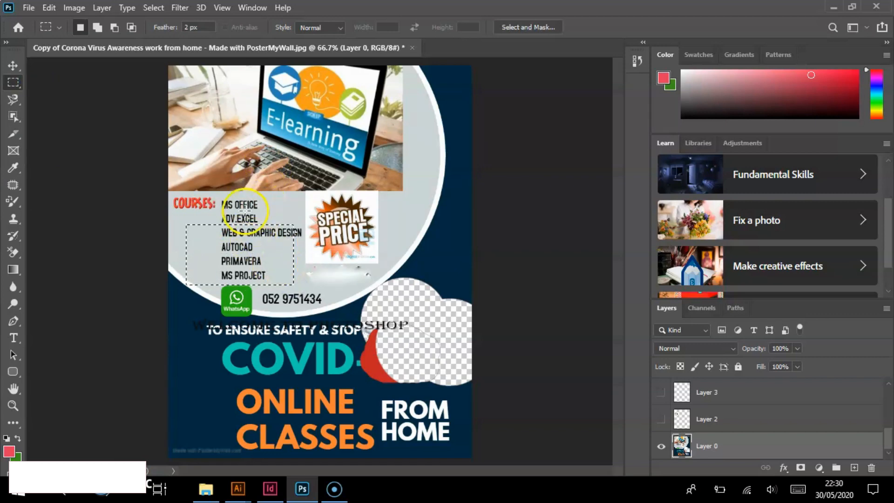
left_click(48, 7)
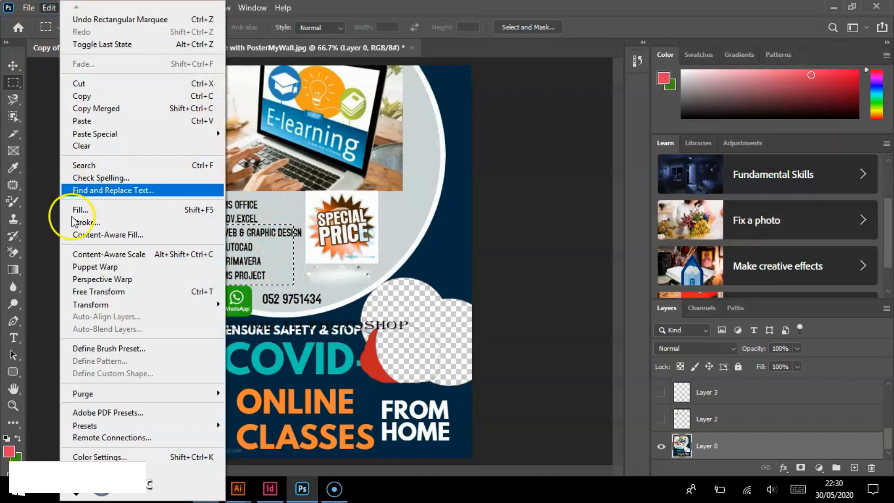
left_click(87, 223)
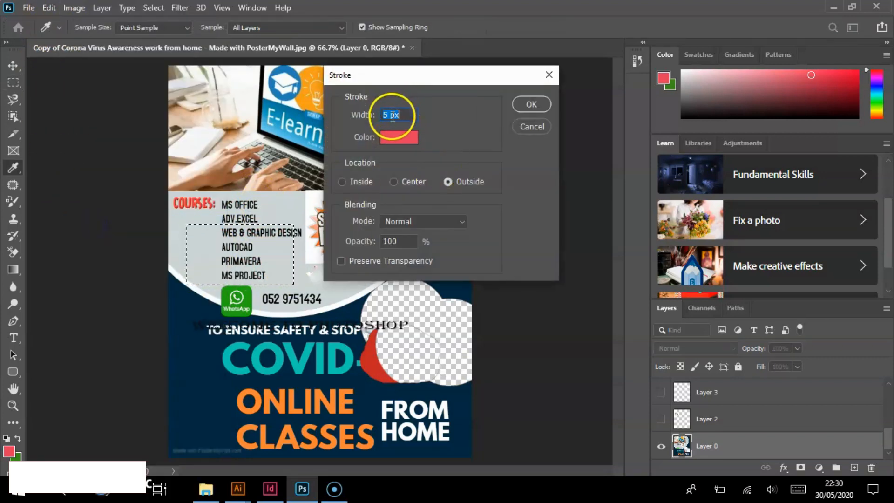
left_click(388, 115)
type("7")
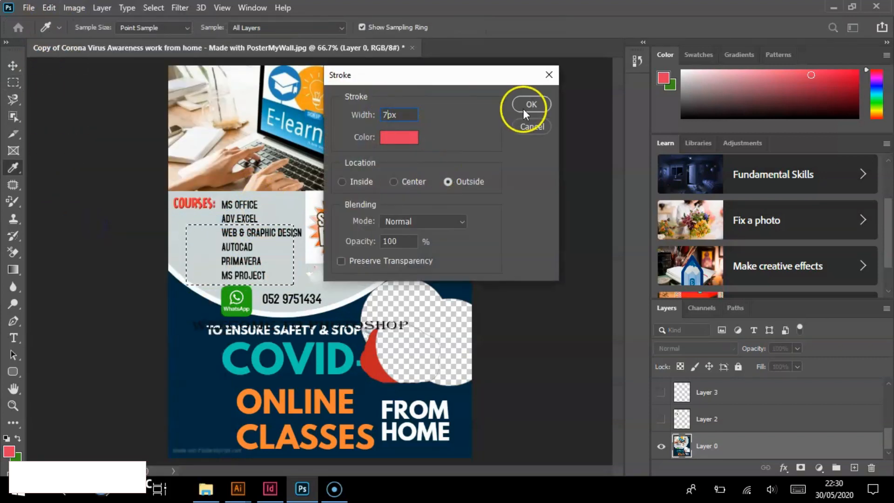
left_click(525, 103)
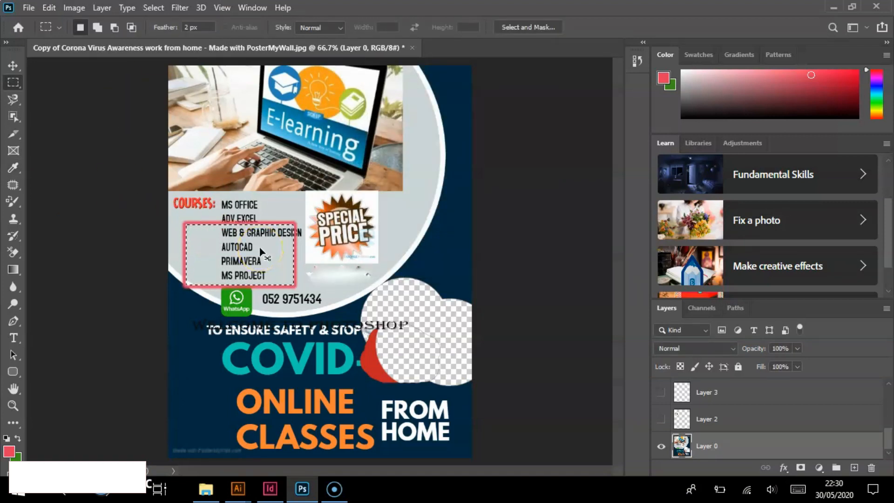
left_click(120, 114)
left_click(13, 65)
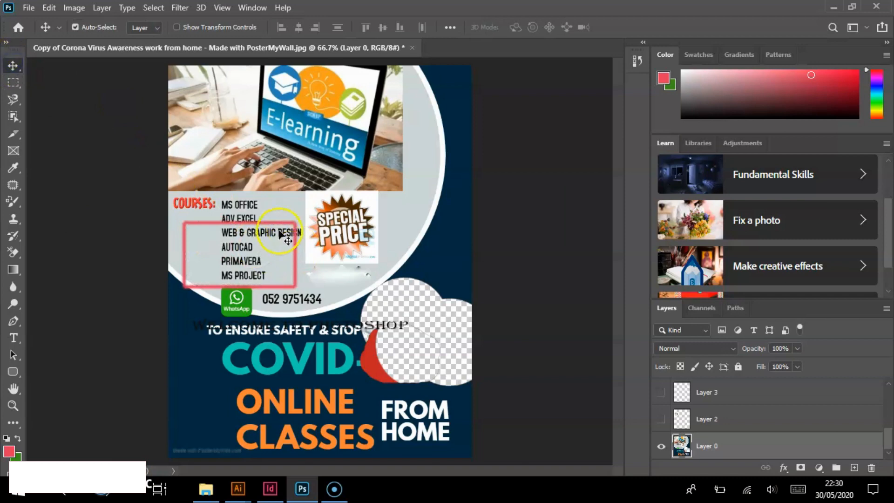
mouse_move(275, 224)
left_mouse_down()
mouse_move(284, 244)
mouse_move(268, 221)
mouse_move(277, 228)
left_mouse_up()
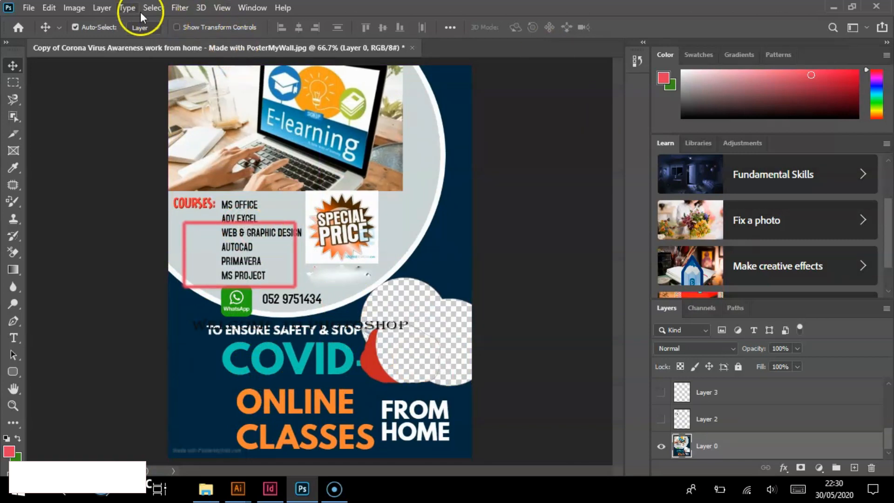
left_click(177, 9)
mouse_move(235, 164)
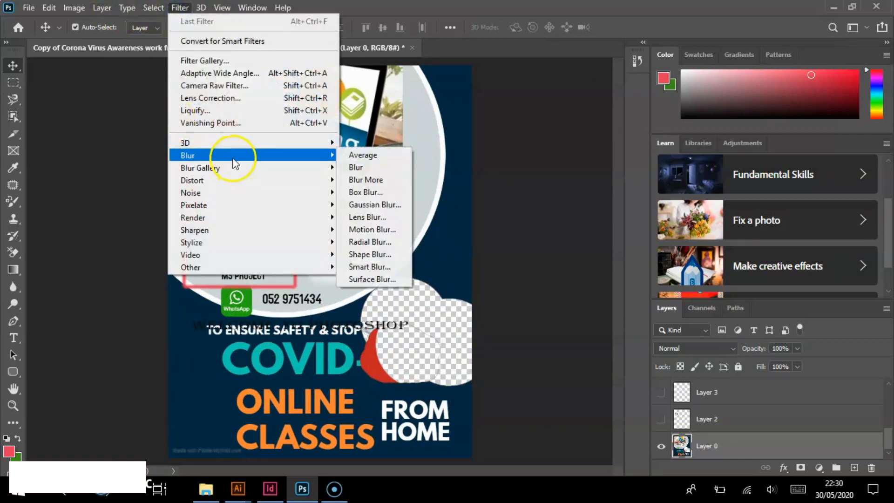
left_click(433, 196)
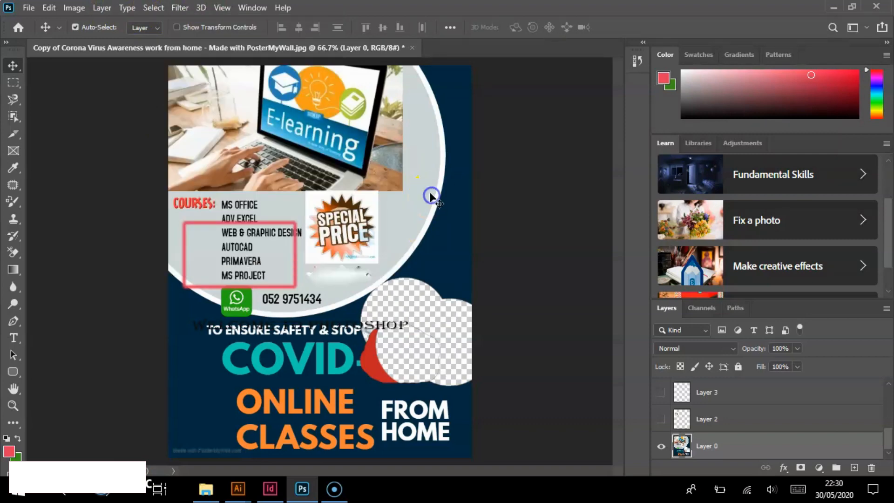
left_click(180, 8)
mouse_move(212, 149)
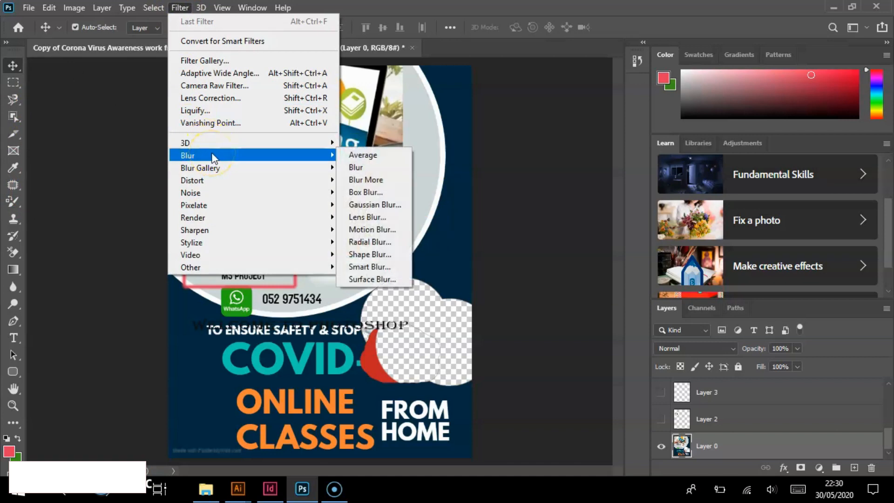
left_click(323, 296)
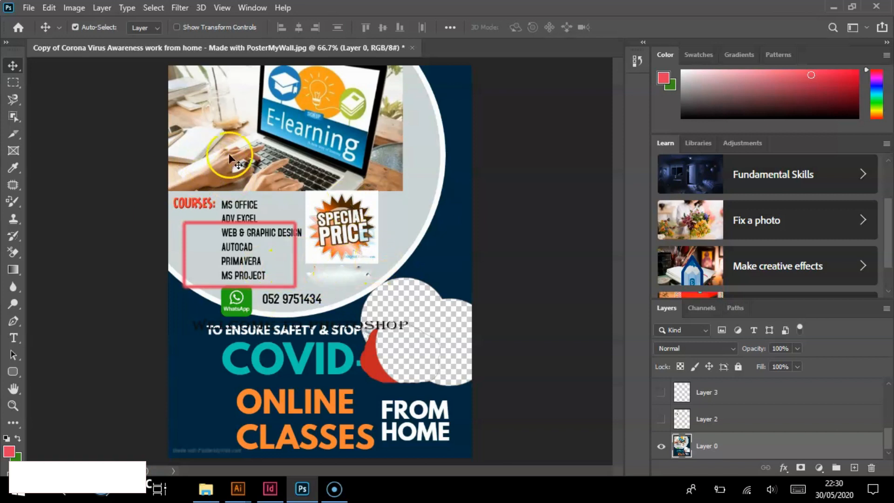
Select the "Special Price" badge by tracing around it with the Magnetic Lasso tool.
left_click(15, 117)
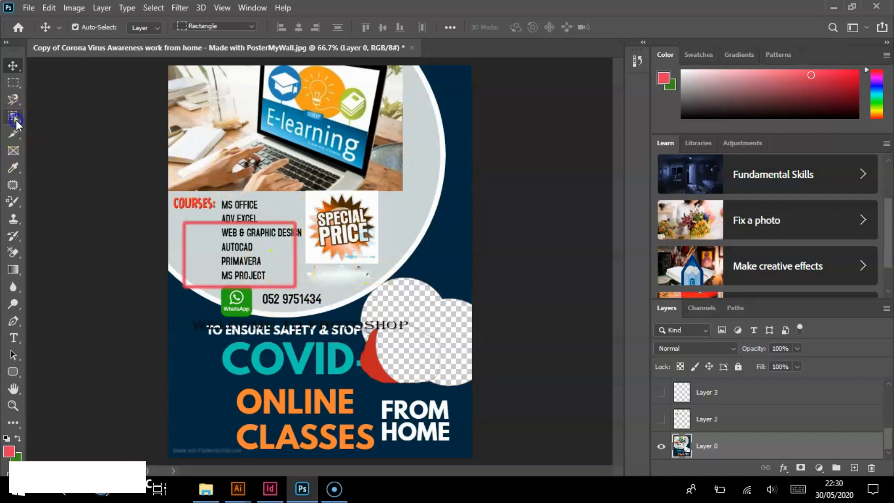
left_click(13, 101)
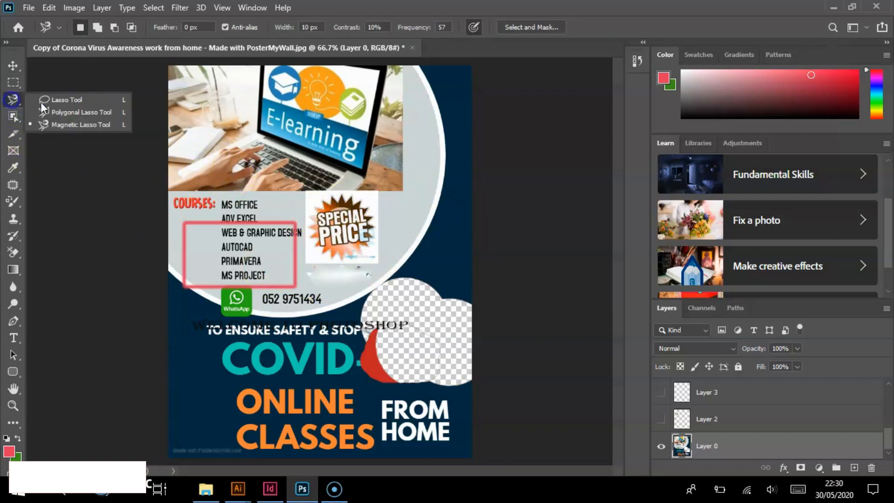
left_click(71, 125)
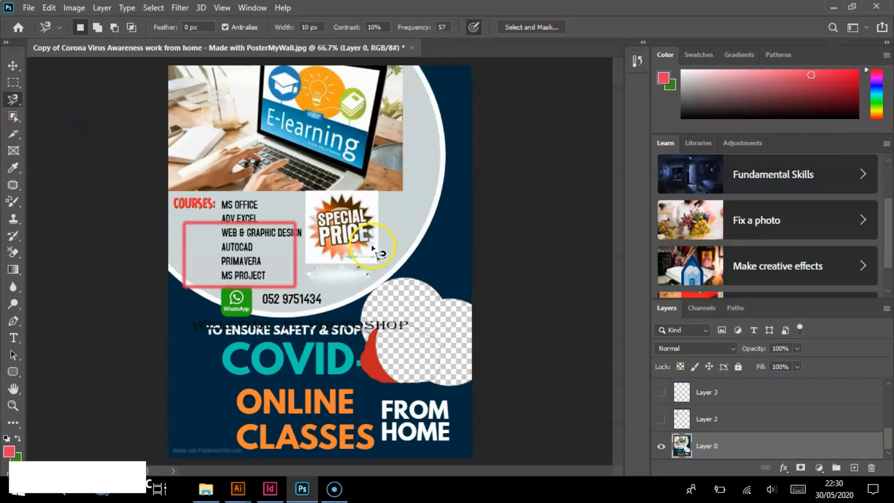
mouse_move(364, 252)
left_mouse_down()
mouse_move(321, 256)
mouse_move(308, 241)
mouse_move(309, 205)
mouse_move(345, 193)
mouse_move(378, 208)
mouse_move(381, 248)
mouse_move(345, 259)
left_mouse_up()
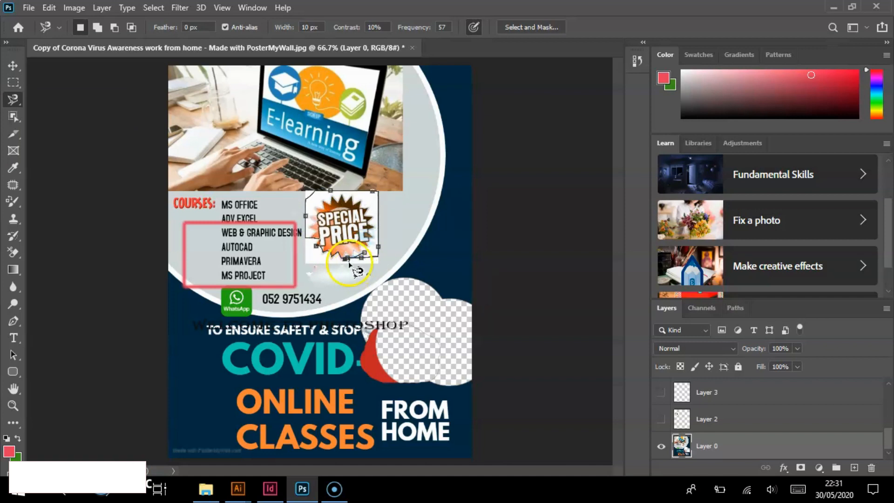
left_click(347, 262)
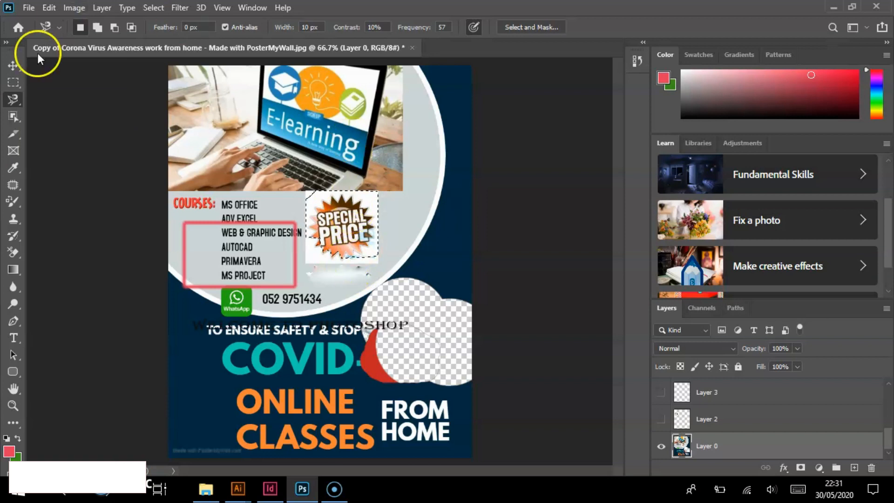
Copy the selected badge to a new layer and move the copy onto the hands in the laptop photo.
left_click(14, 69)
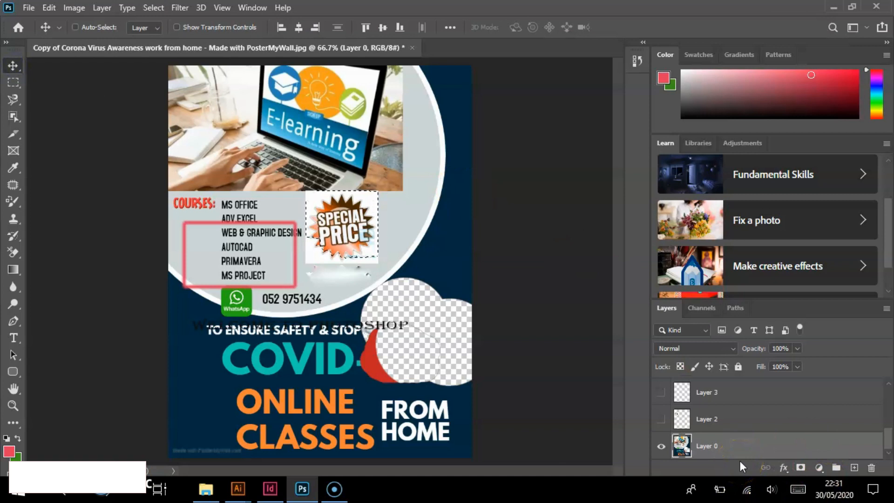
key("ctrl+j")
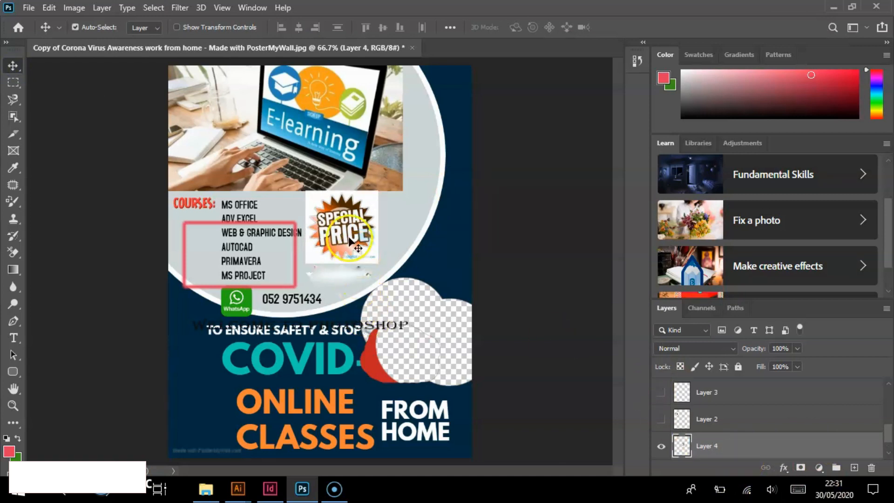
left_click_drag(350, 241, 224, 165)
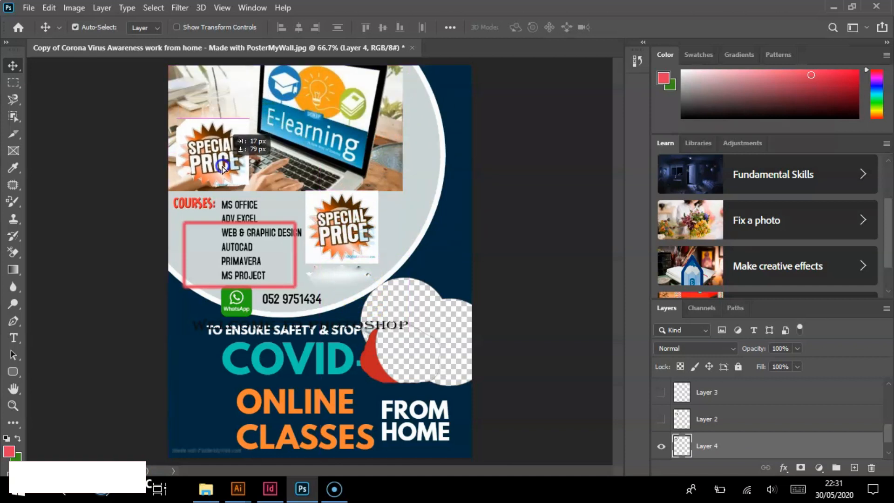
Apply a Gaussian Blur with a 19.4-pixel radius to the copied badge layer.
left_click(180, 8)
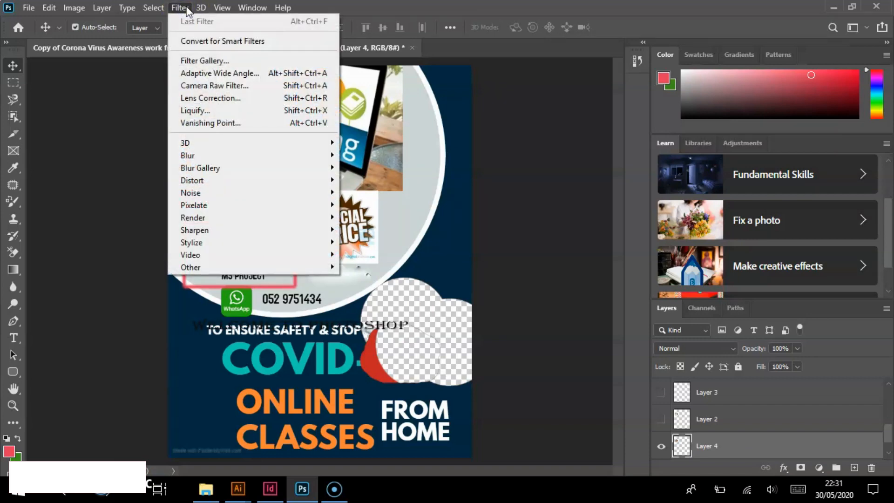
mouse_move(232, 157)
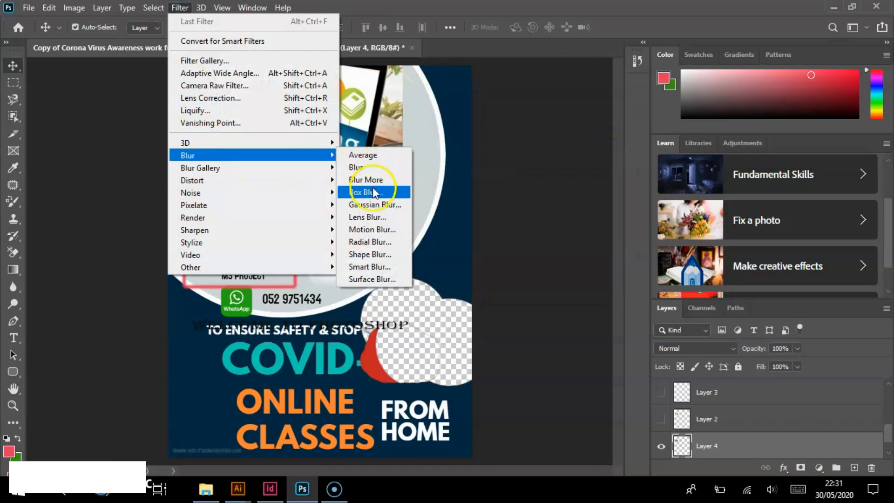
left_click(376, 205)
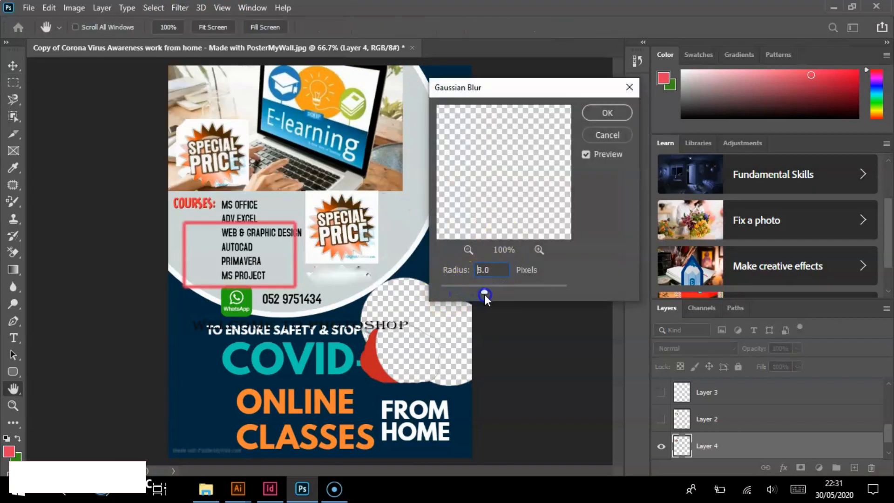
double_click(489, 270)
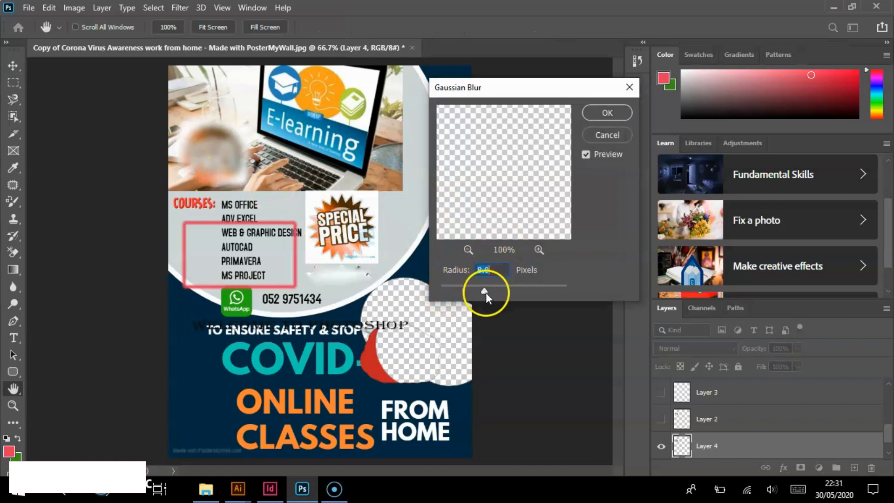
left_click_drag(474, 290, 468, 288)
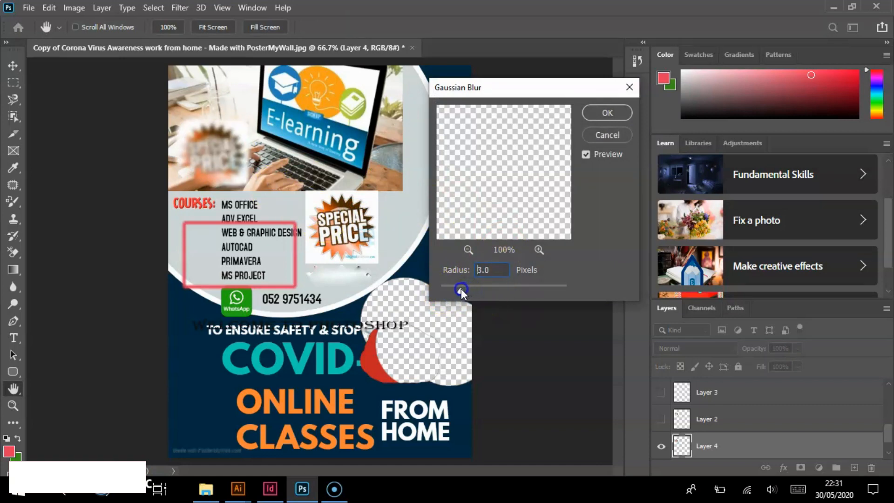
left_click_drag(491, 292, 495, 292)
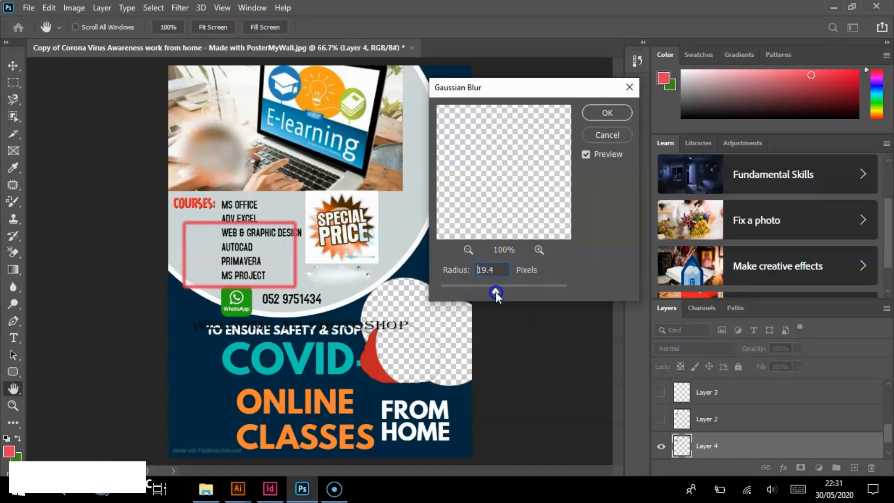
left_click(616, 112)
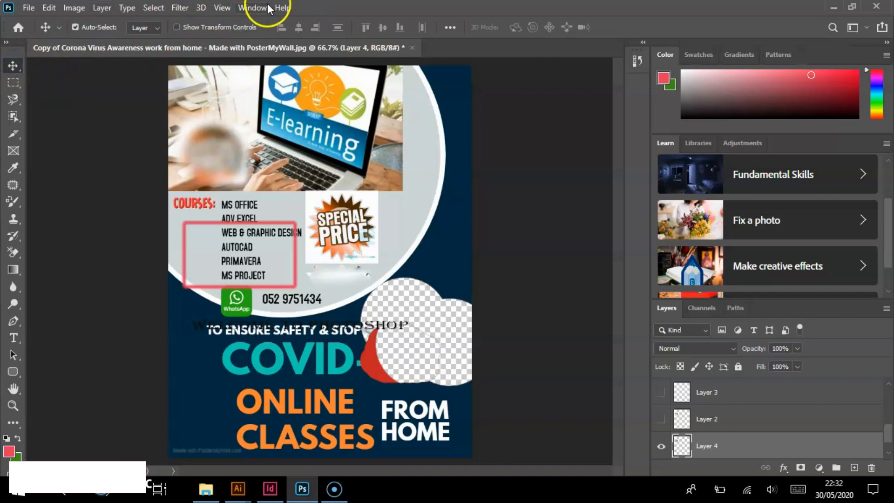
left_click(253, 8)
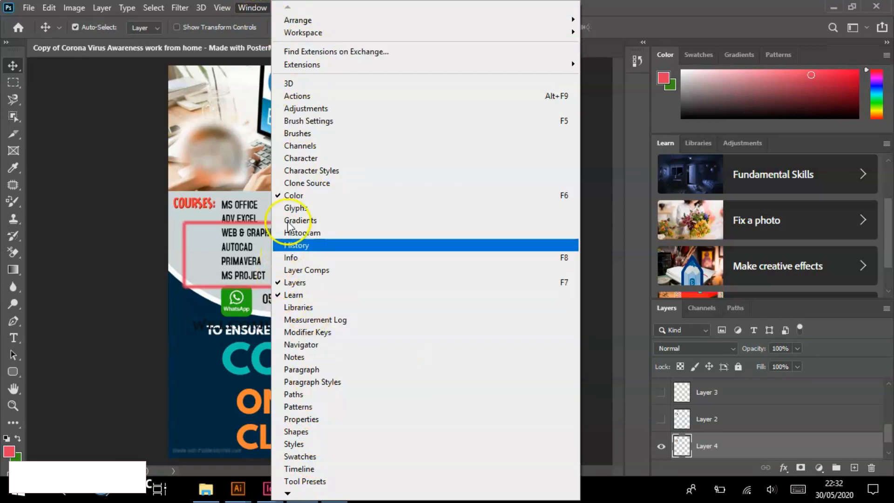
mouse_move(220, 8)
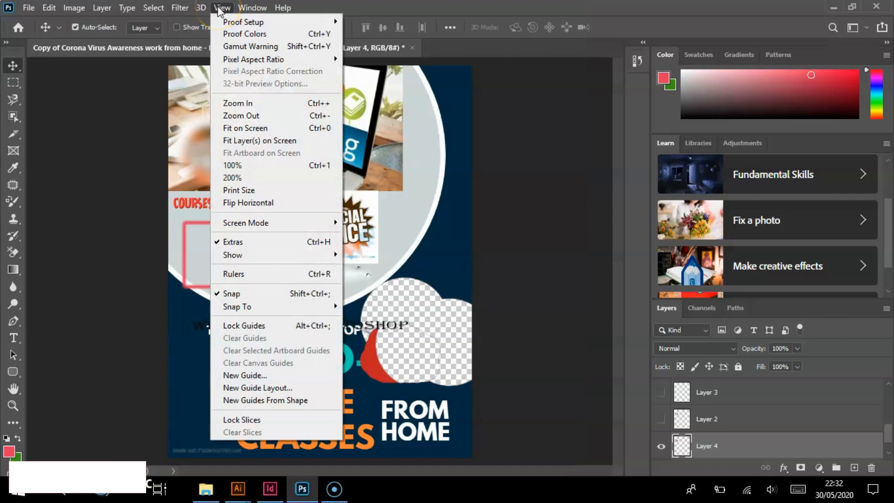
left_click(219, 8)
left_click(219, 9)
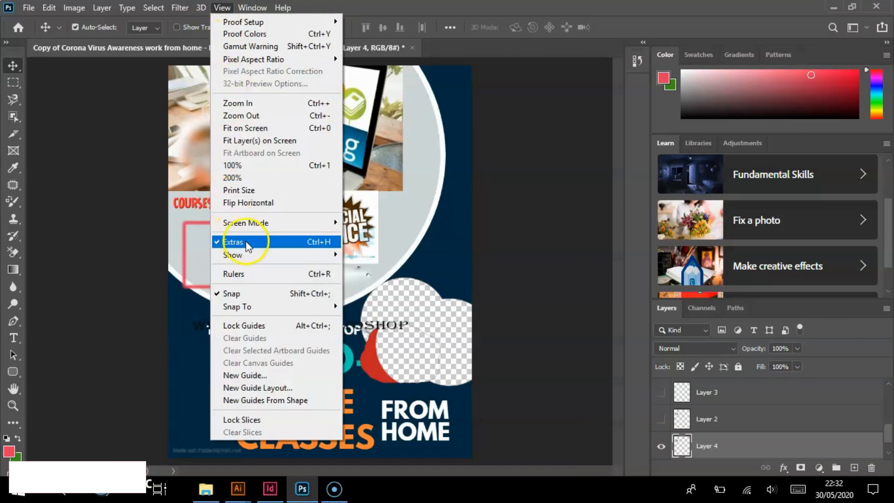
mouse_move(253, 255)
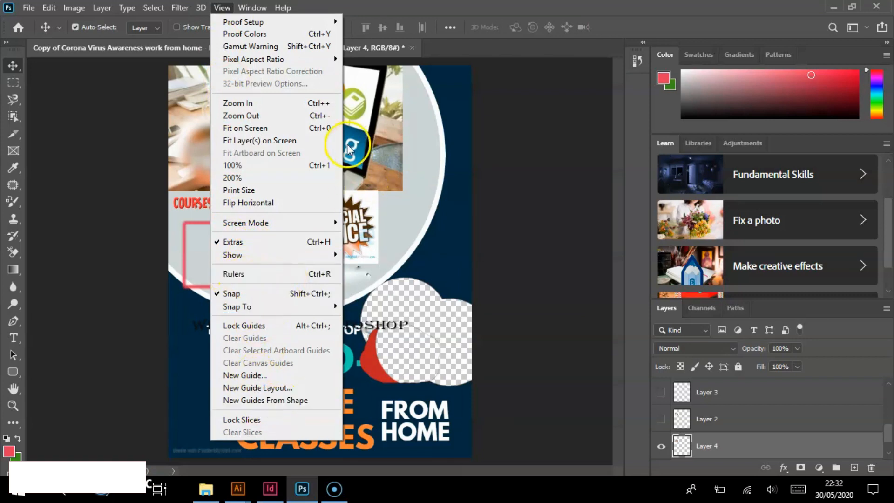
mouse_move(283, 7)
mouse_move(221, 14)
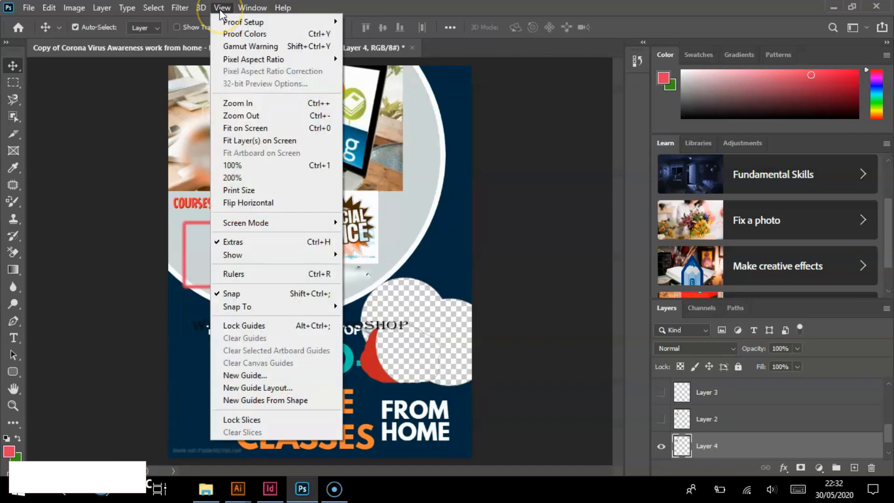
mouse_move(48, 8)
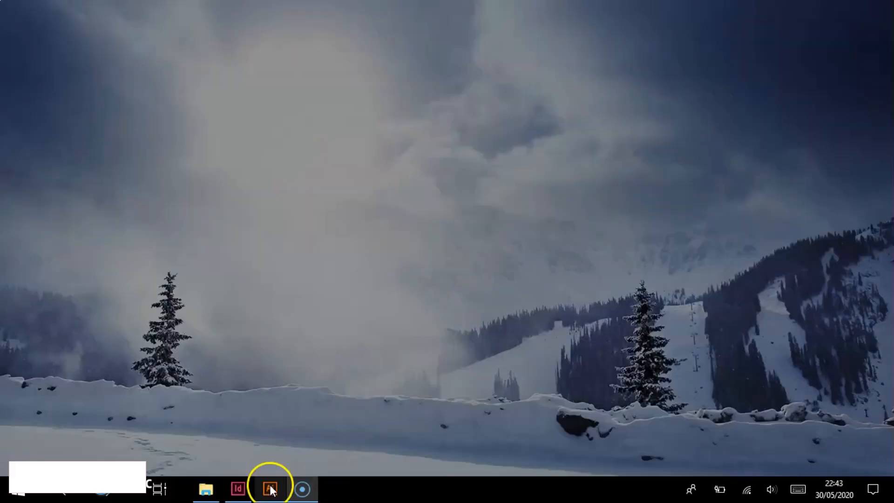
Switch to the Untitled-1 document in Illustrator and close the floating Pathfinder panel.
mouse_move(269, 488)
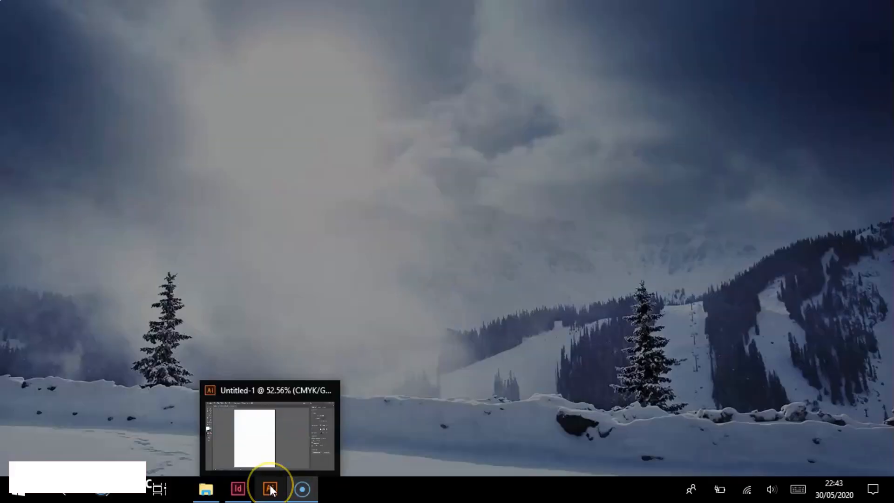
left_click(273, 466)
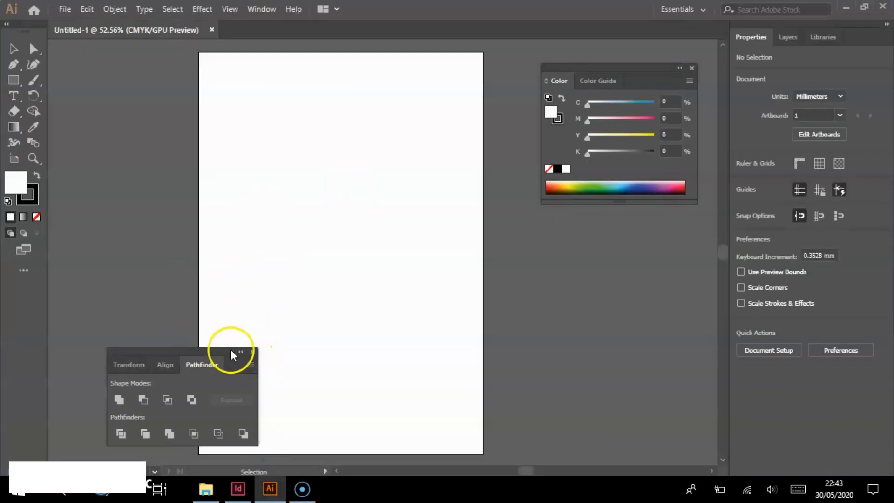
left_click(252, 352)
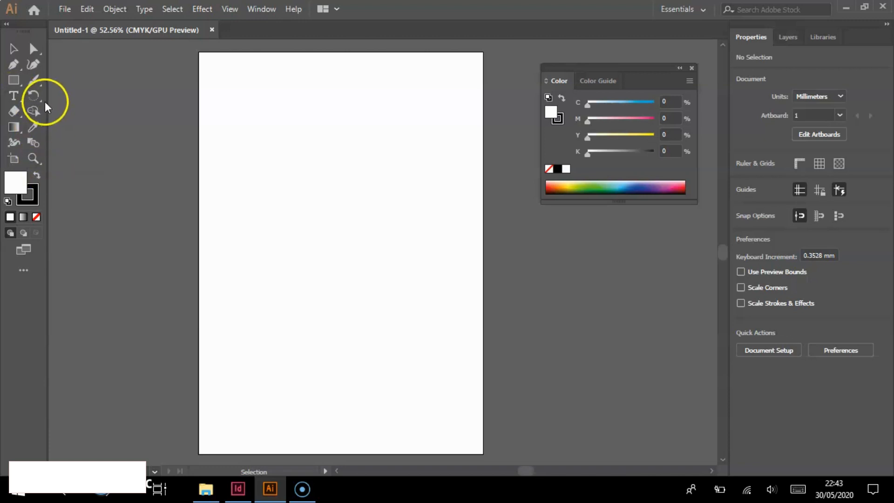
left_click_drag(41, 99, 15, 98)
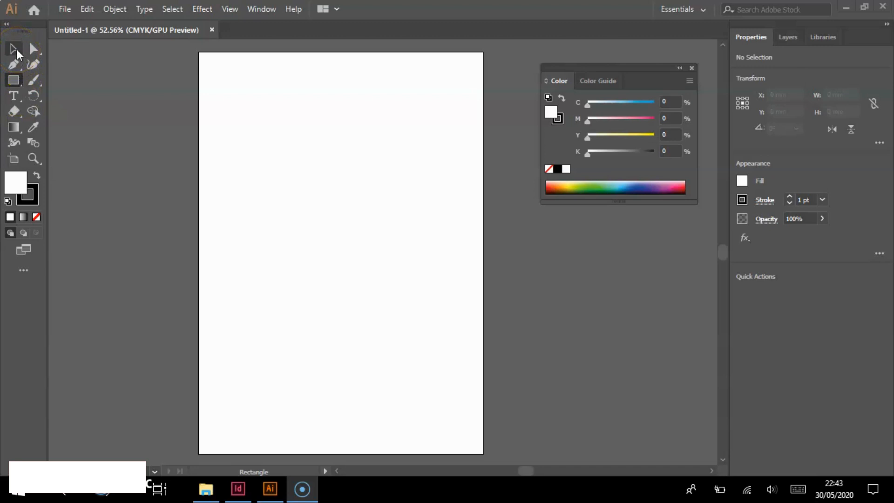
left_click_drag(42, 54, 15, 51)
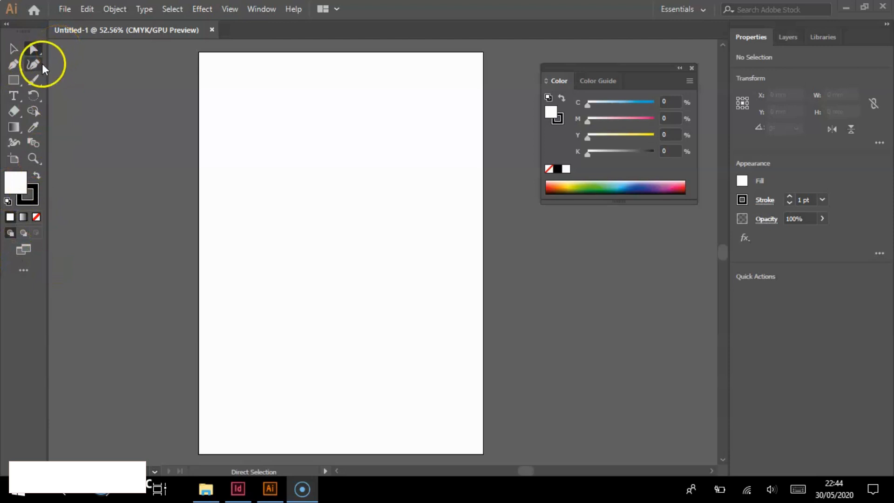
Set the fill colour to orange (#E0A31B) and draw a rectangle about 128 × 80 mm on the upper half of the artboard.
left_click_drag(16, 82, 44, 78)
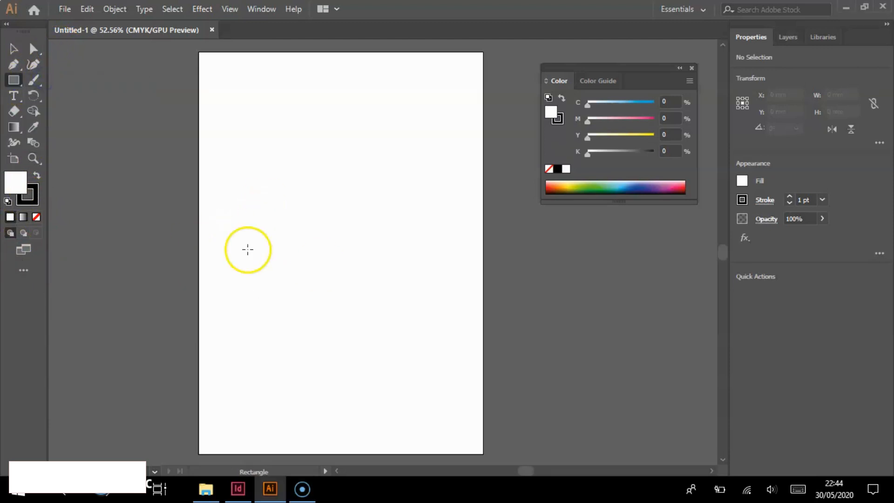
double_click(14, 184)
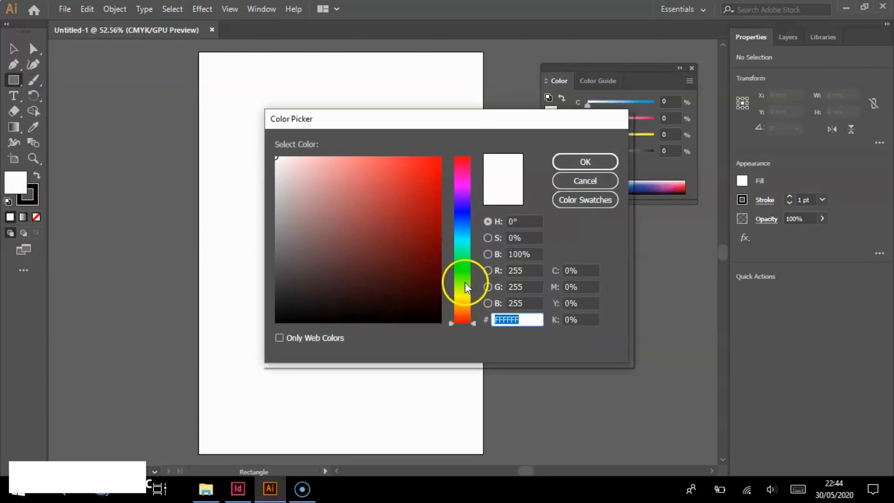
left_click(463, 305)
left_click(422, 179)
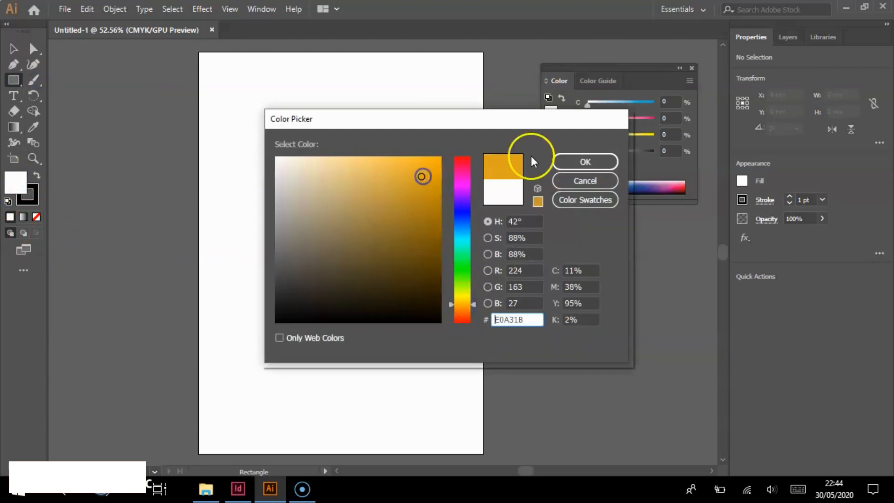
left_click(585, 162)
left_click_drag(239, 154, 408, 262)
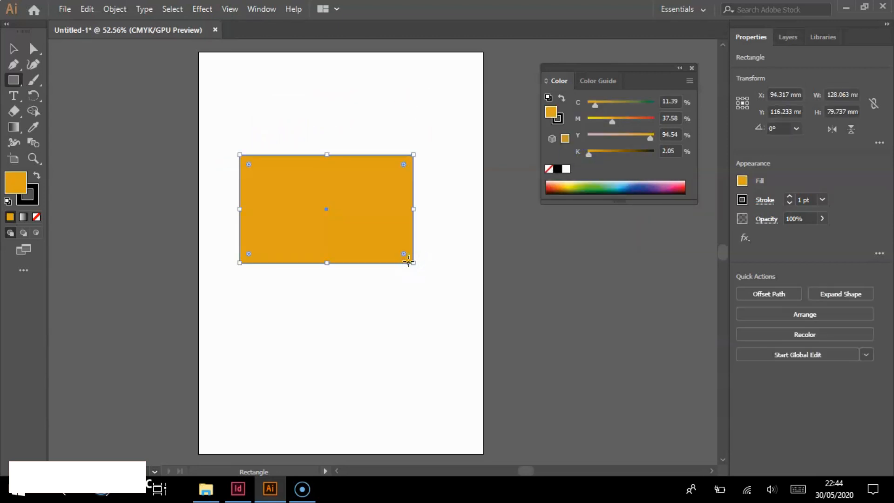
Select the orange rectangle and set its stroke colour to red (#EF0C2D).
left_click(13, 49)
left_click(385, 310)
left_click(359, 229)
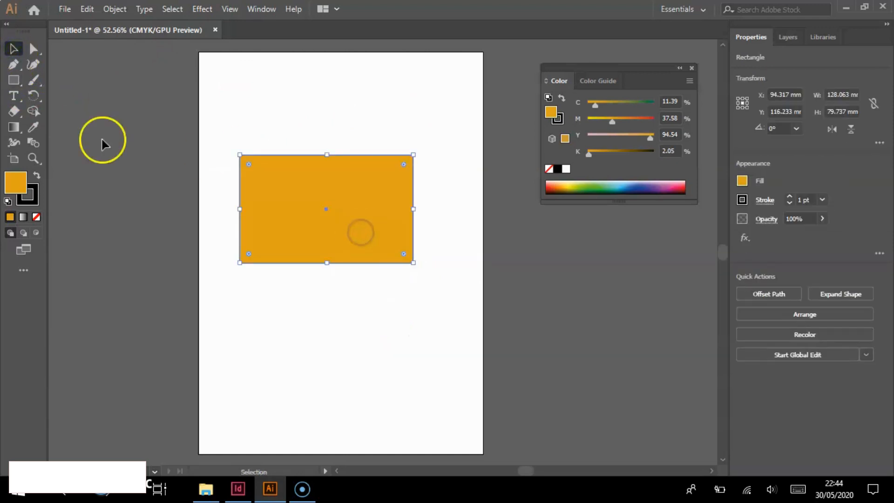
double_click(35, 202)
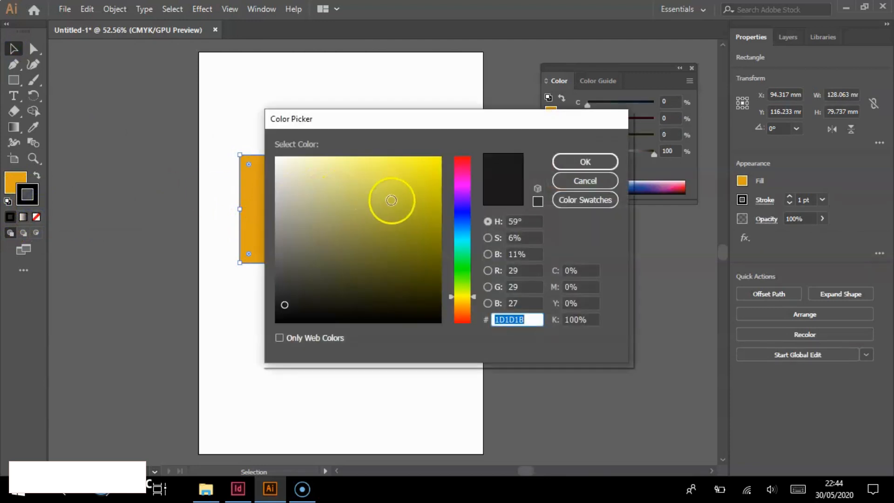
left_click(461, 167)
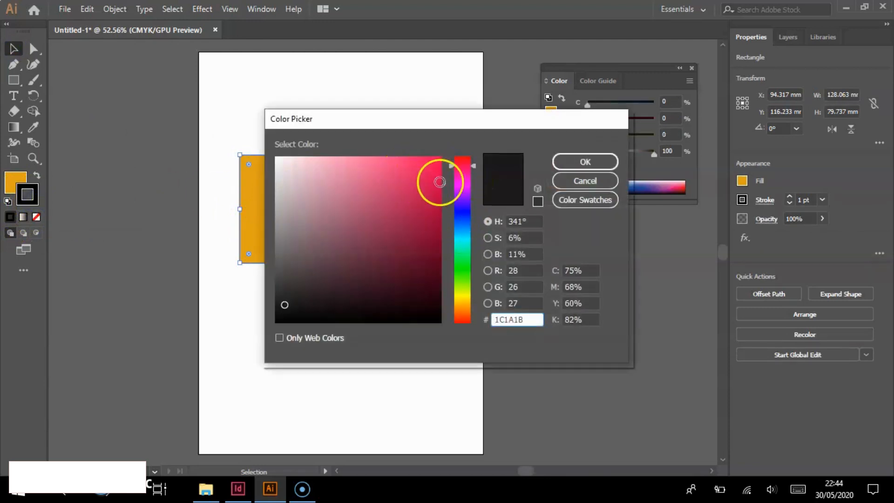
left_click(461, 161)
left_click(433, 167)
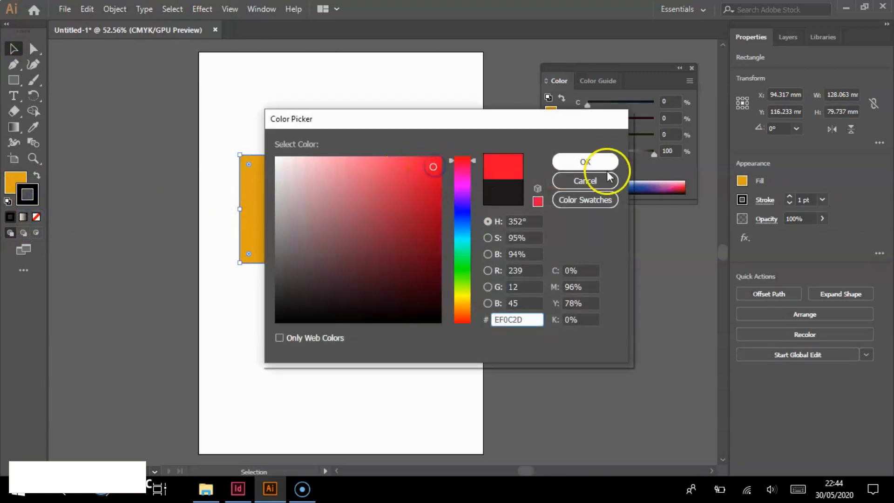
left_click(585, 161)
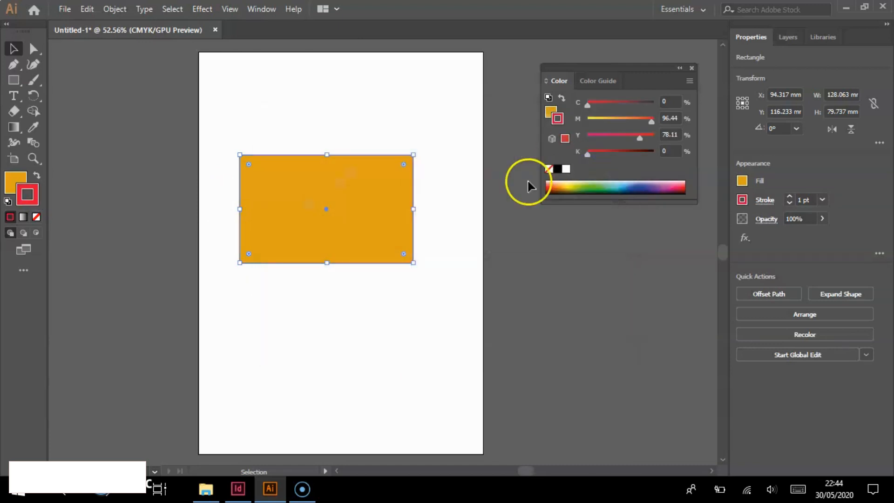
Set the rectangle's stroke weight to 9 pt and deselect it.
left_click(790, 198)
left_click(791, 197)
left_click(791, 197)
left_click(790, 198)
left_click(790, 197)
left_click(790, 198)
left_click(791, 198)
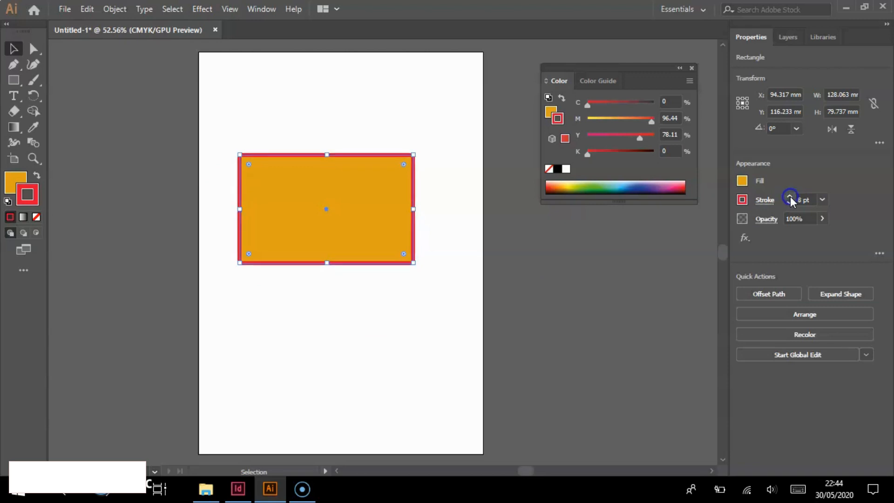
left_click(790, 197)
left_click(412, 305)
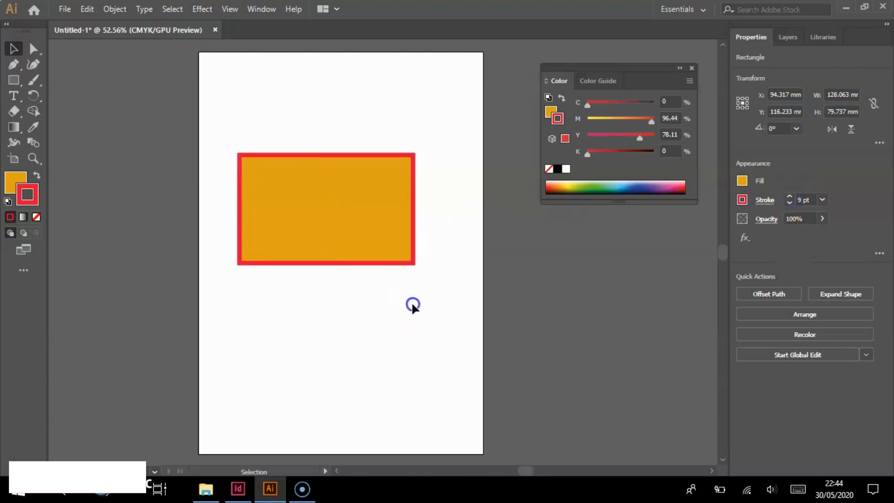
Select the rectangle again and remove its stroke, keeping only the orange fill.
left_click(413, 209)
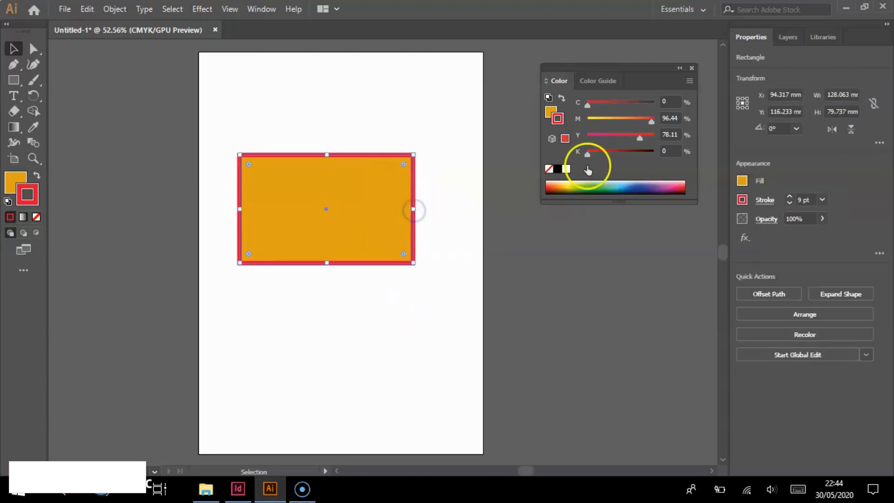
left_click(821, 200)
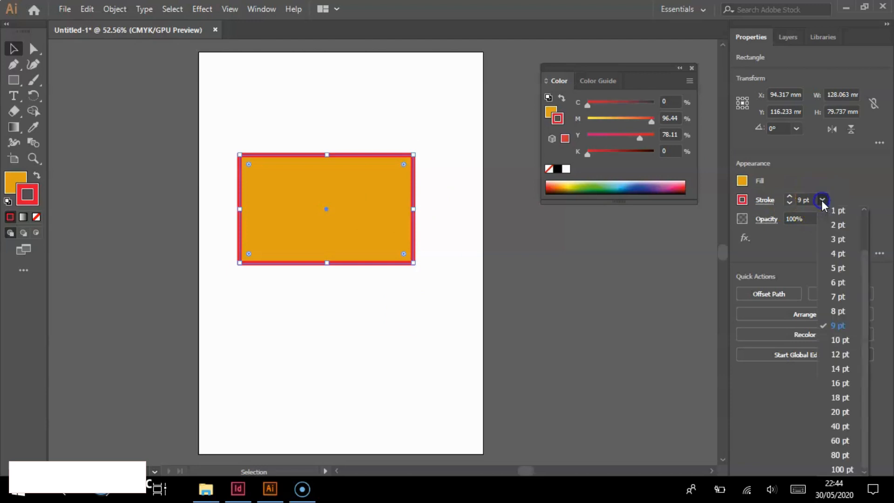
left_click(80, 267)
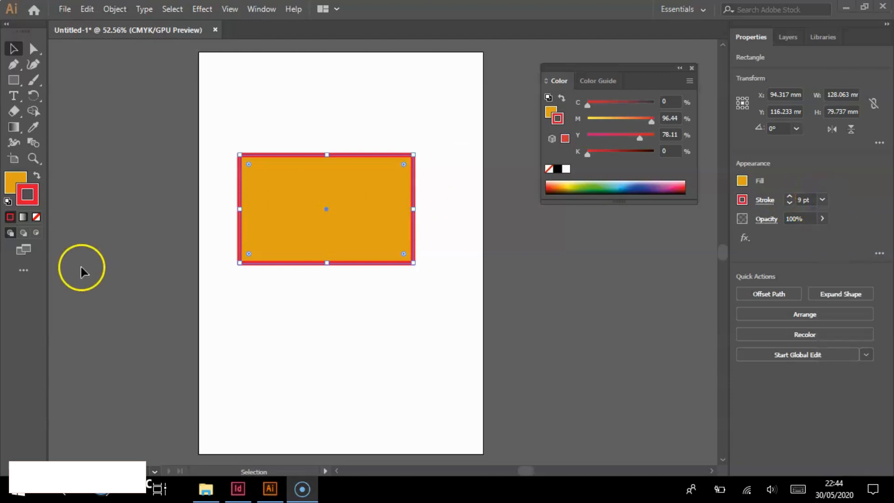
left_click(37, 218)
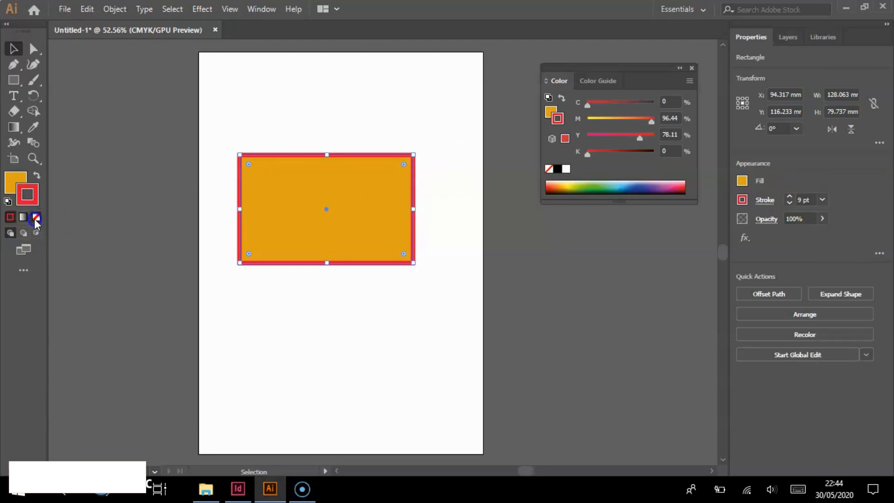
left_click(38, 218)
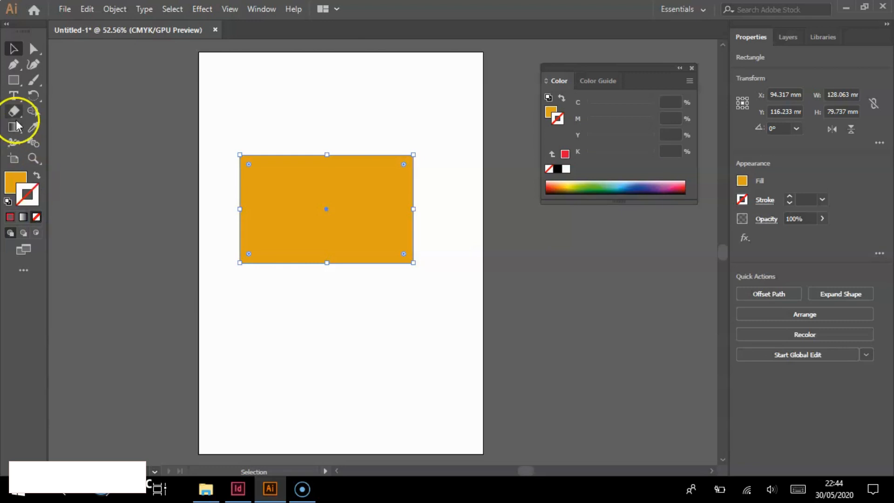
Reposition the rectangle on the artboard and resize it to about 110 × 76 mm.
left_click_drag(301, 227, 305, 186)
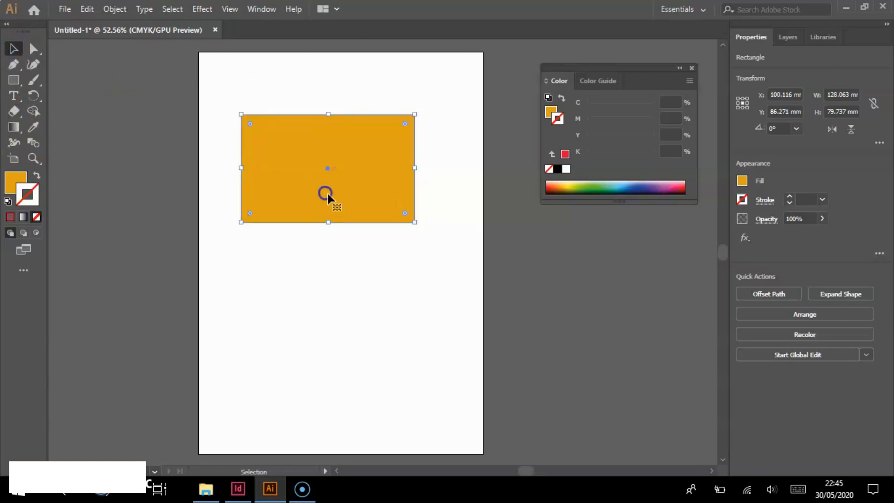
left_click_drag(414, 223, 408, 287)
Change the rectangle's fill from orange to dark green (C 86.95, M 40, Y 100, K 40.92).
double_click(15, 186)
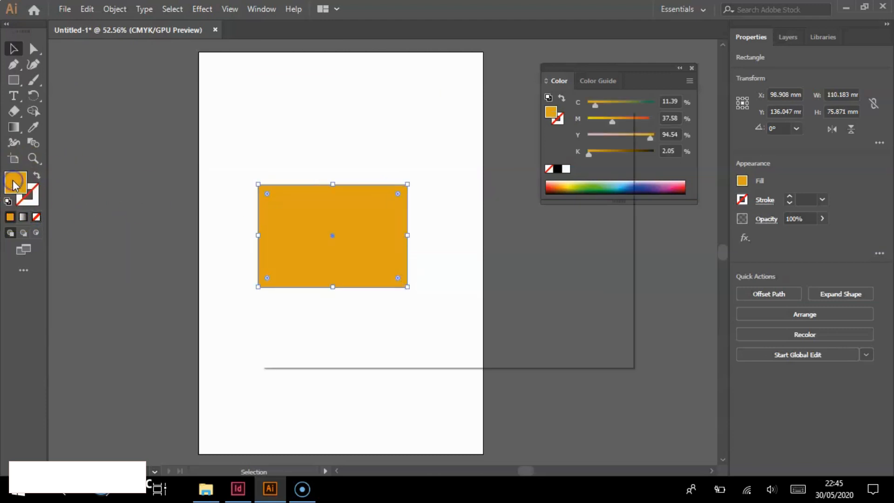
left_click(468, 273)
left_click_drag(425, 211, 424, 268)
left_click(586, 163)
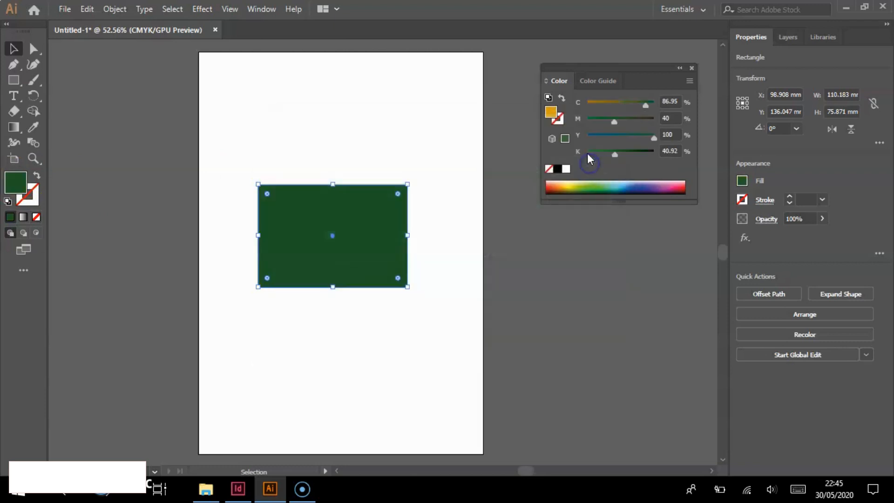
Move the green rectangle up the artboard and place a duplicate directly below it.
left_click_drag(339, 216, 339, 184)
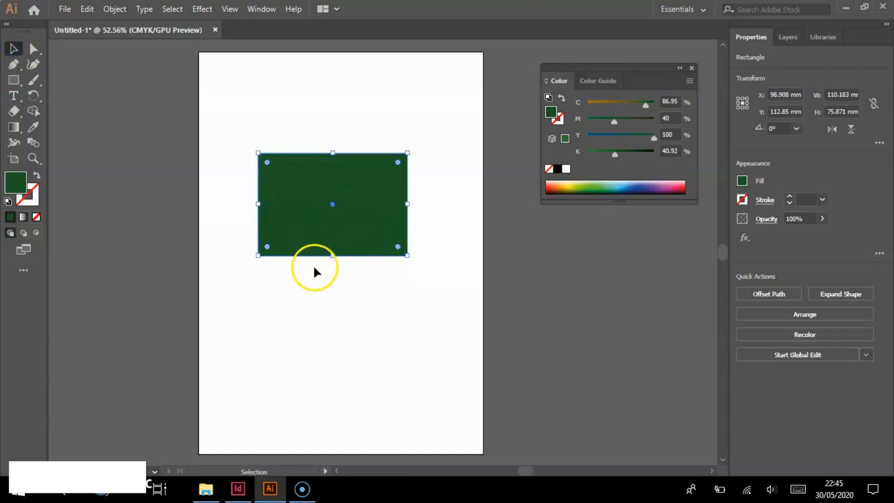
left_click_drag(359, 236, 356, 348)
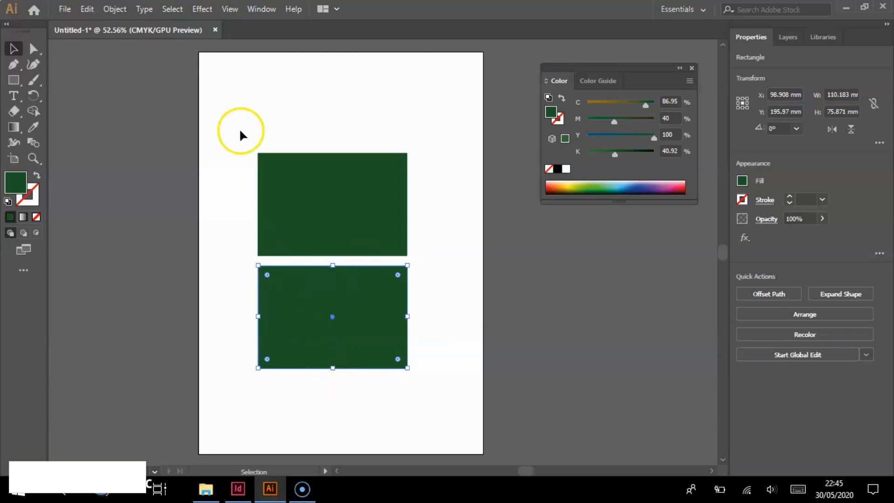
Use the Direct Selection tool to shift the lower rectangle's bottom-left anchor point inward, slanting its left side.
left_click(33, 49)
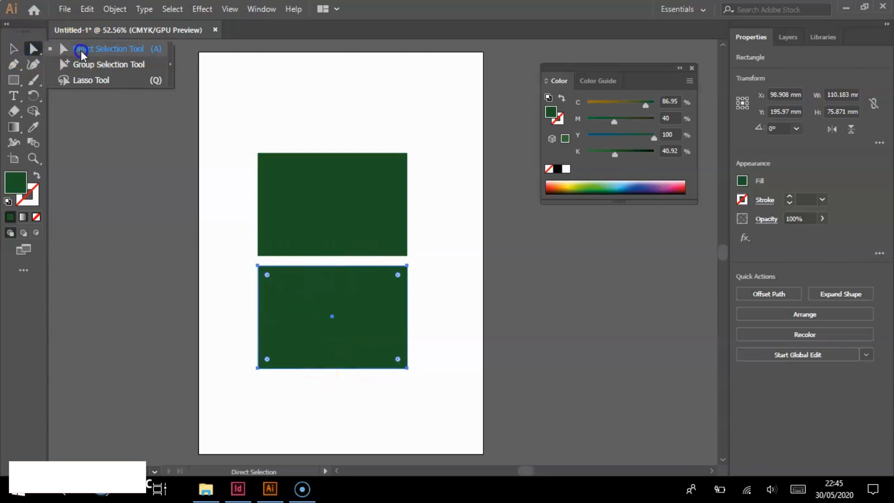
left_click(89, 48)
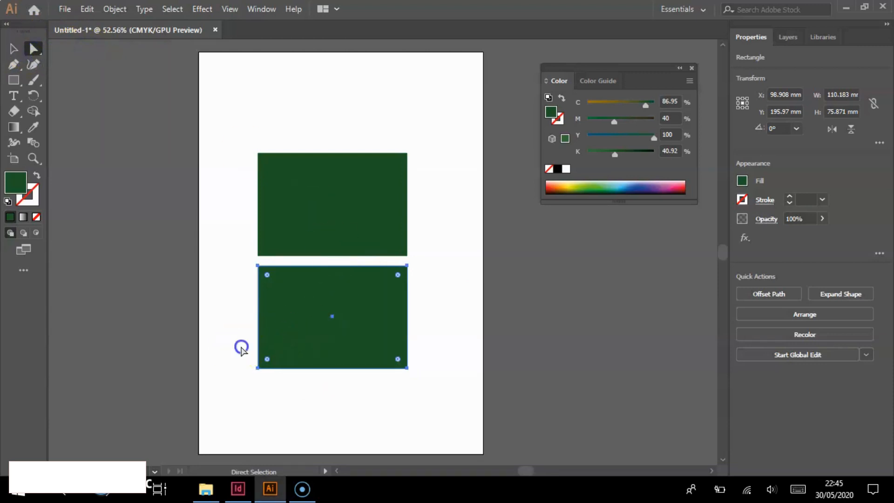
left_click_drag(242, 346, 302, 369)
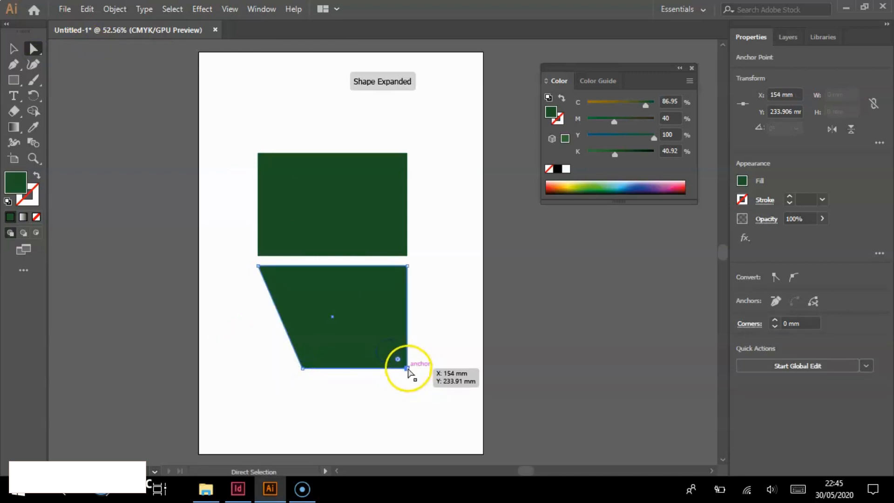
Taper the lower shape into a symmetrical trapezoid and fit it over the upper rectangle, aligned to its top edge, about 56 mm high.
left_click_drag(407, 367, 372, 368)
left_click_drag(302, 368, 291, 368)
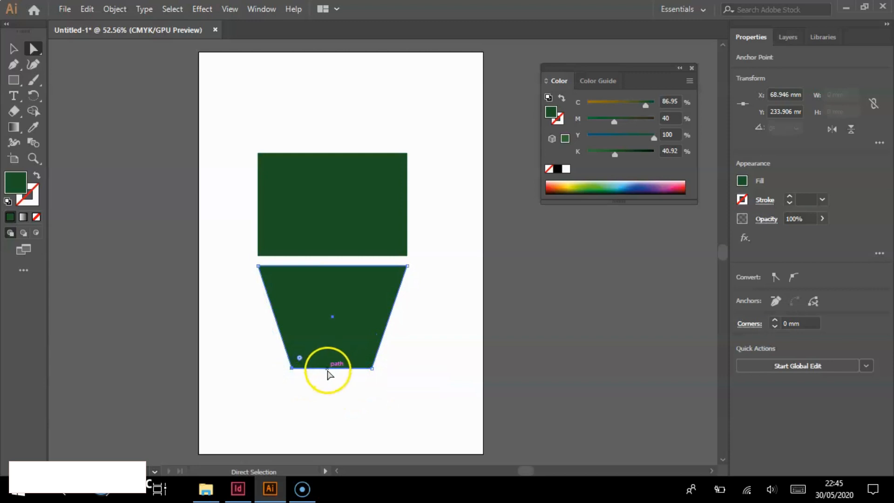
left_click(14, 48)
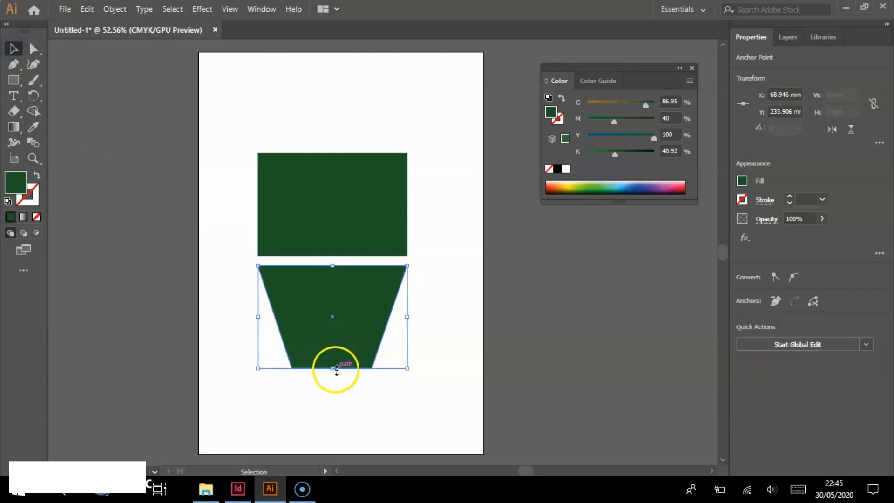
left_click_drag(333, 368, 338, 176)
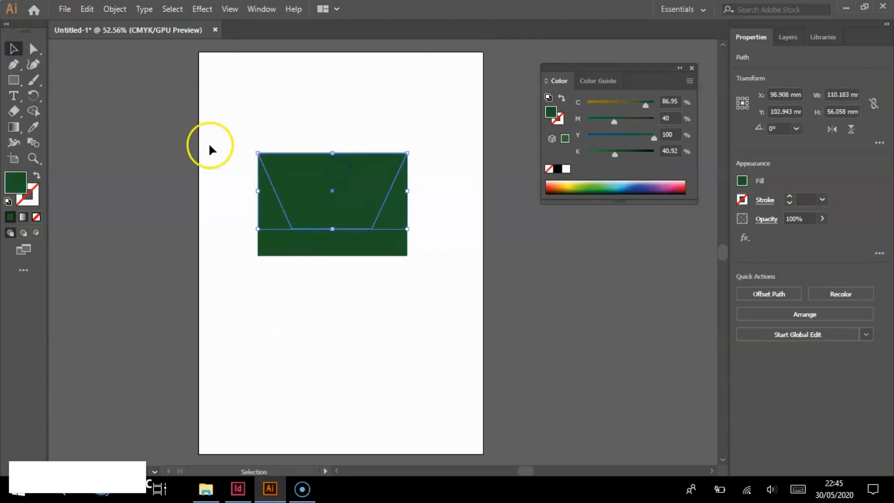
Change the trapezoid's fill to bright red (C 0, M 95.09, Y 67.59, K 0) and deselect it.
double_click(21, 183)
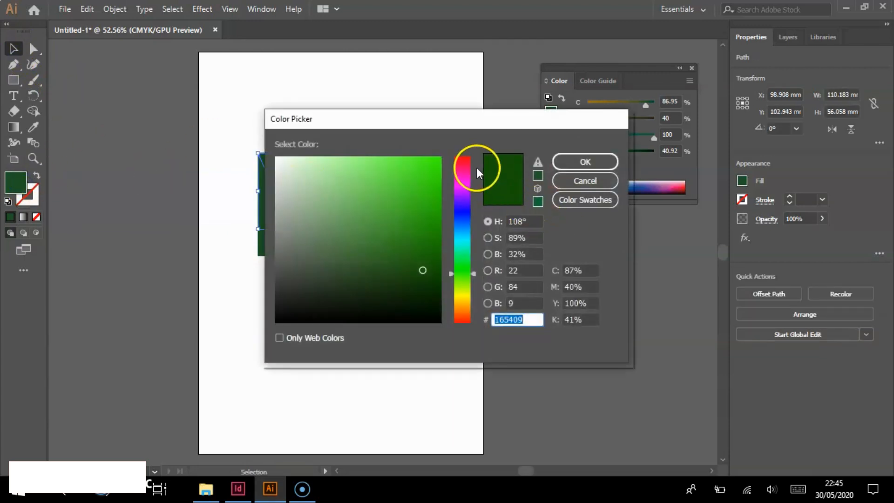
left_click(462, 160)
left_click(423, 166)
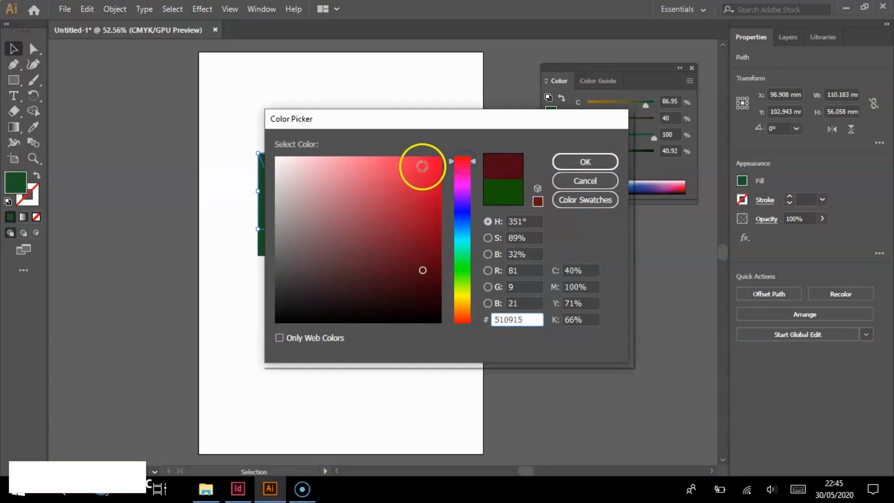
left_click(568, 164)
left_click(405, 280)
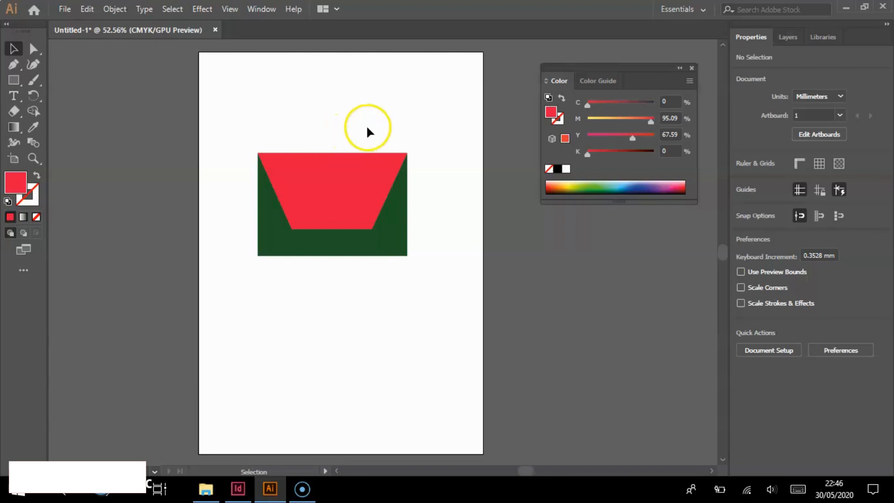
Delete both envelope shapes and draw a red ellipse about 105 × 101 mm in the artboard's upper half.
left_click_drag(451, 302, 234, 139)
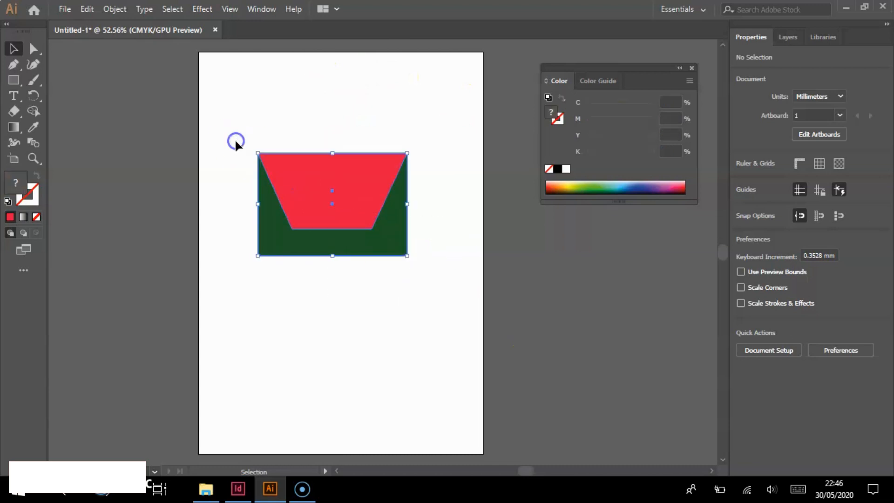
key("Delete")
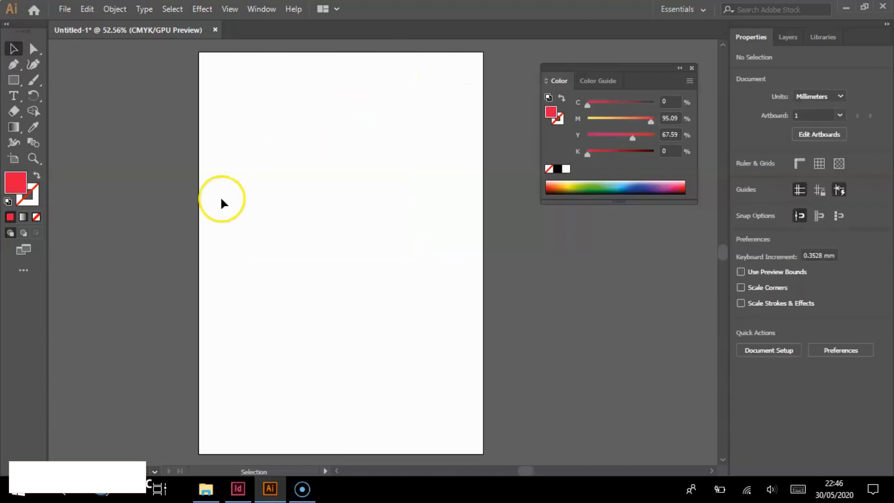
left_click(17, 82)
left_click(50, 96)
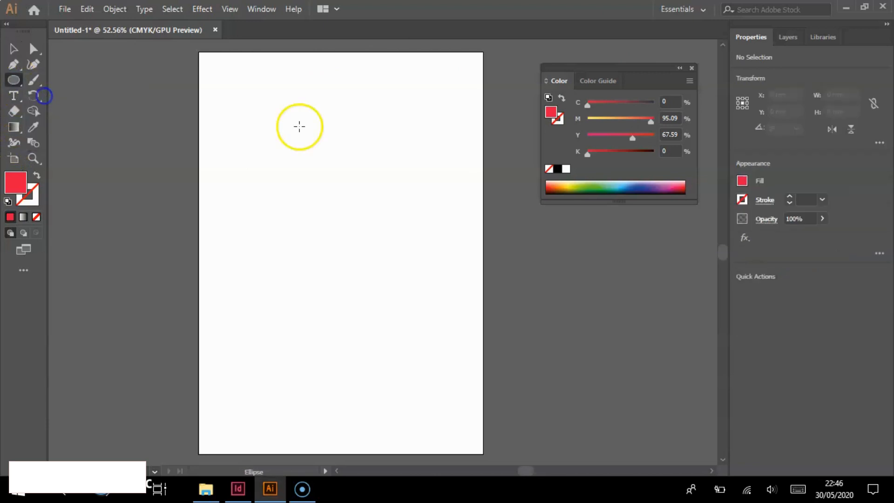
left_click_drag(276, 135, 419, 273)
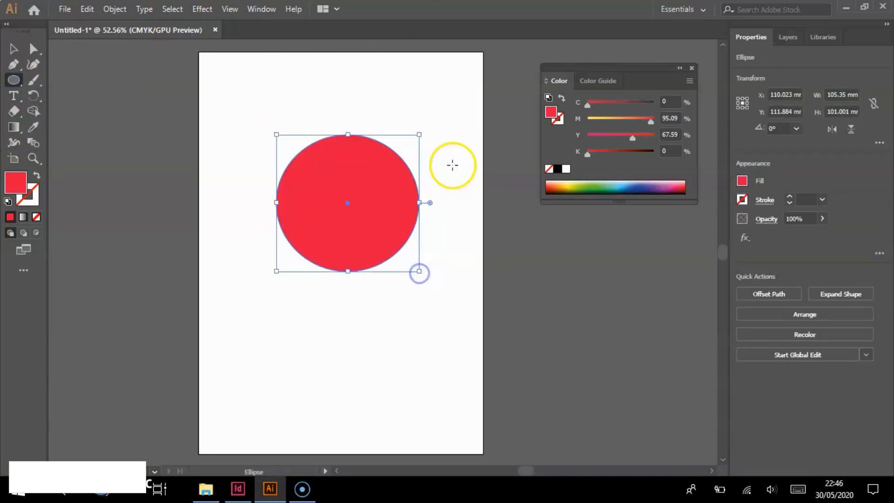
Remove the ellipse's fill and choose green (C 65.7, M 0, Y 100, K 0) as its stroke colour.
left_click(36, 217)
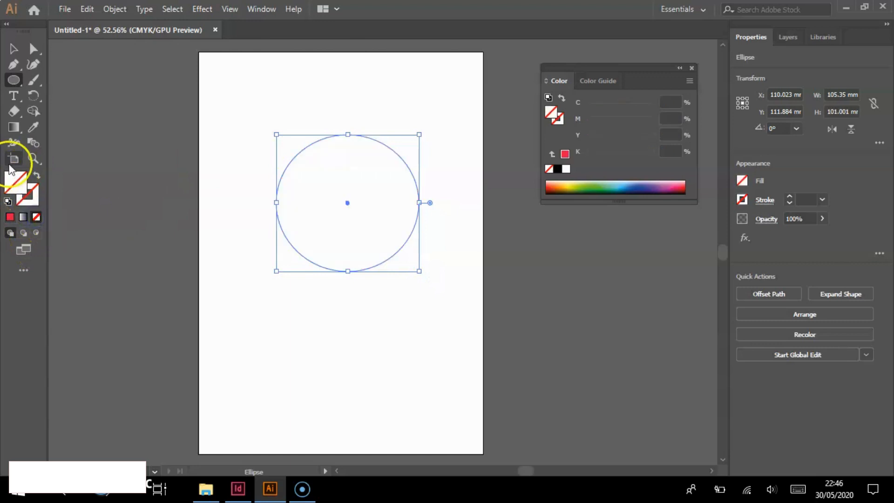
left_click(36, 200)
double_click(35, 201)
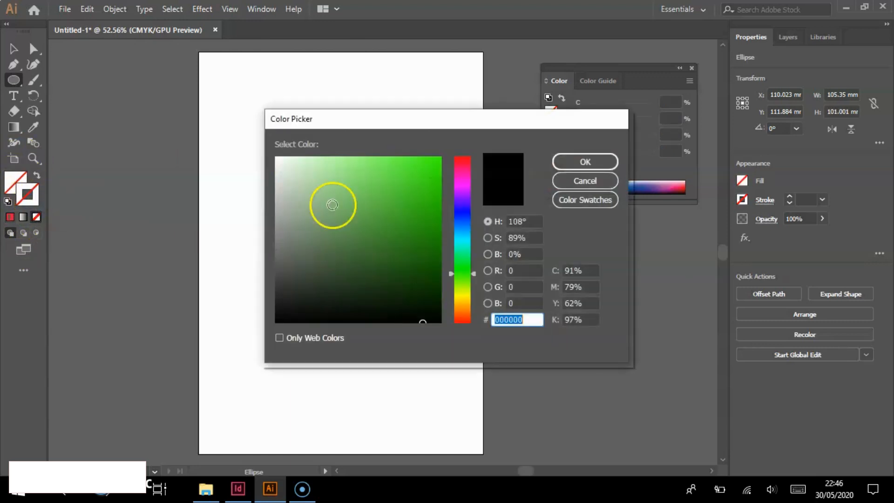
left_click(433, 179)
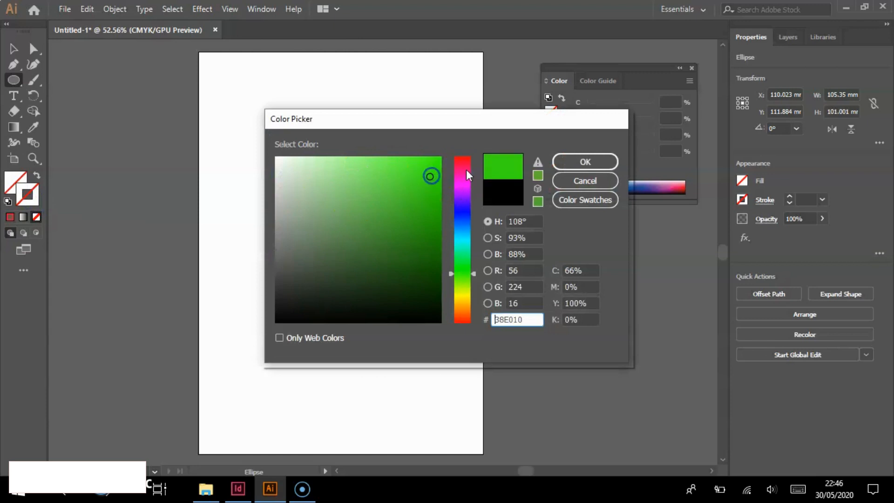
left_click(587, 162)
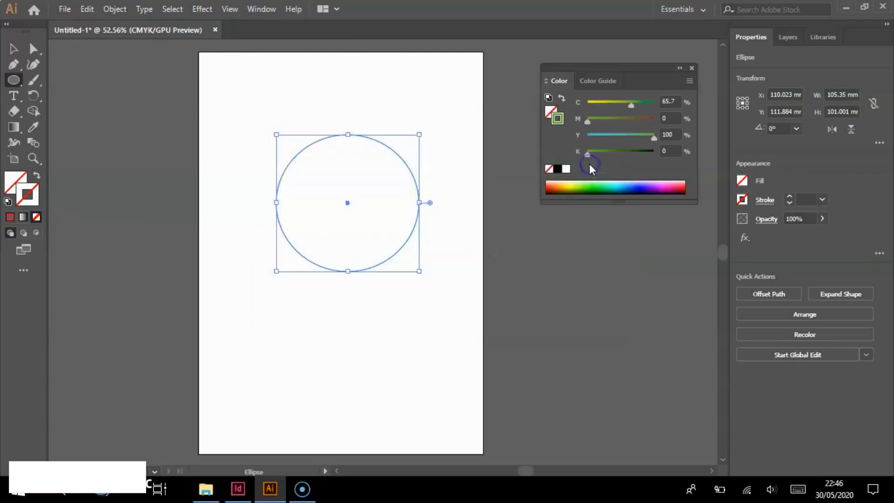
Set the ellipse's stroke weight to 6 pt.
left_click(789, 197)
left_click(789, 195)
left_click(789, 196)
left_click(789, 196)
left_click(789, 196)
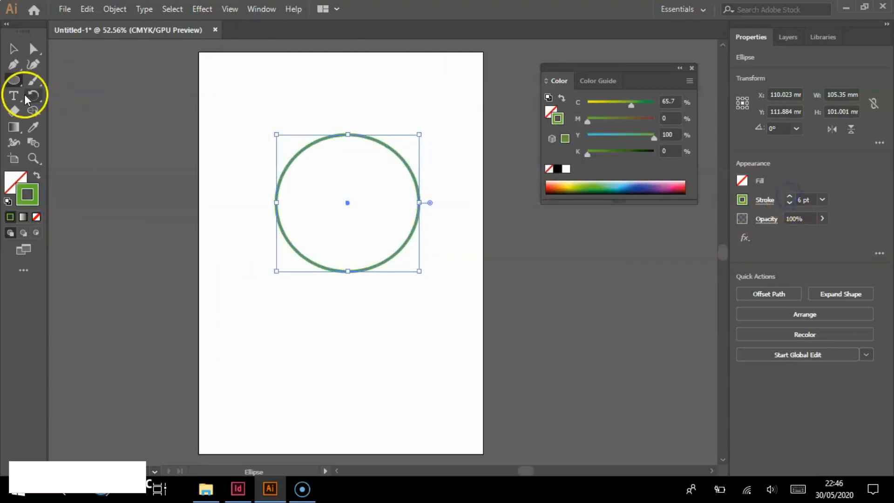
Use the Type on a Path tool to replace the placeholder text along the ellipse with "Illustrator creating software".
left_click_drag(26, 98, 138, 113)
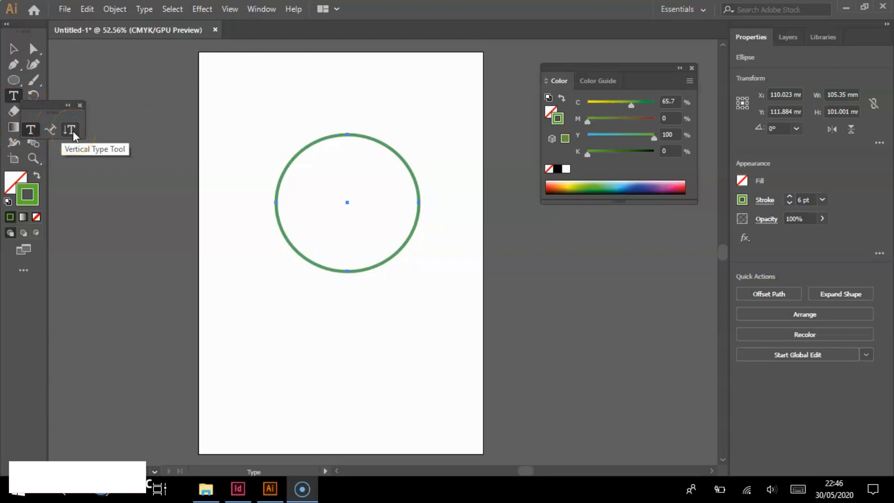
left_click(56, 133)
left_click(51, 132)
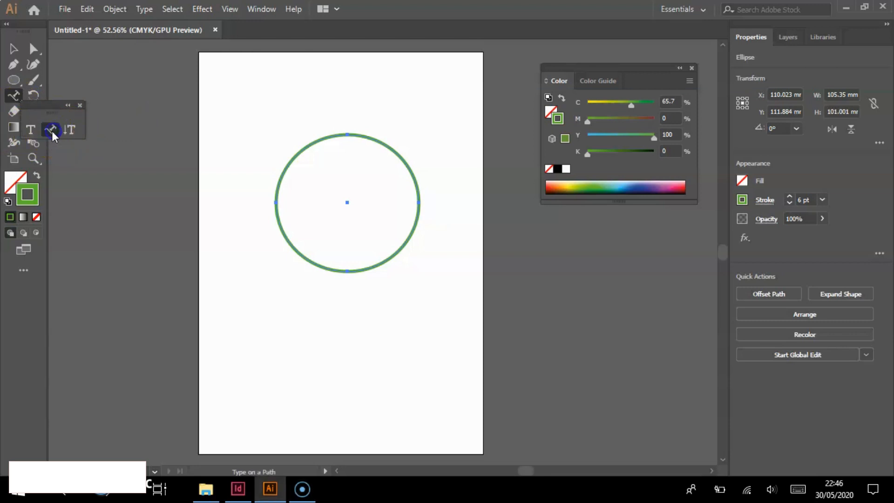
left_click(307, 144)
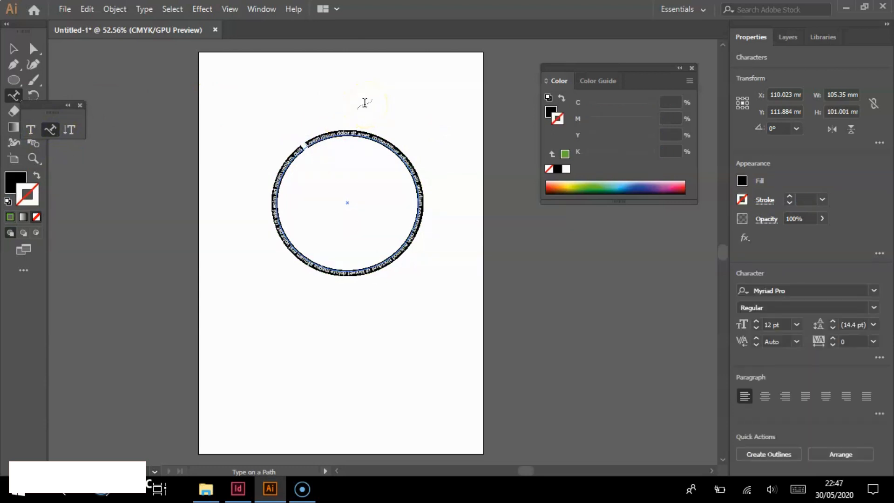
key("BackSpace")
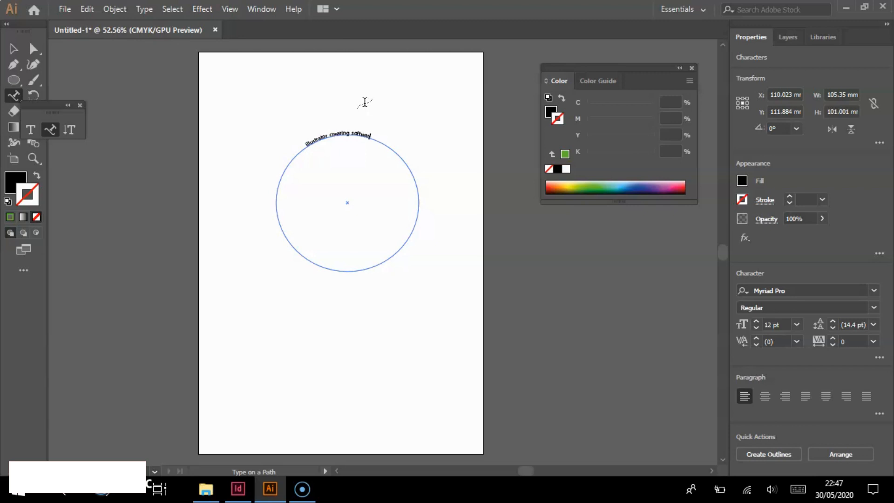
Set the font size of all the text on the ellipse to 48 pt.
mouse_move(305, 146)
left_mouse_down()
mouse_move(385, 141)
mouse_move(306, 142)
left_mouse_up()
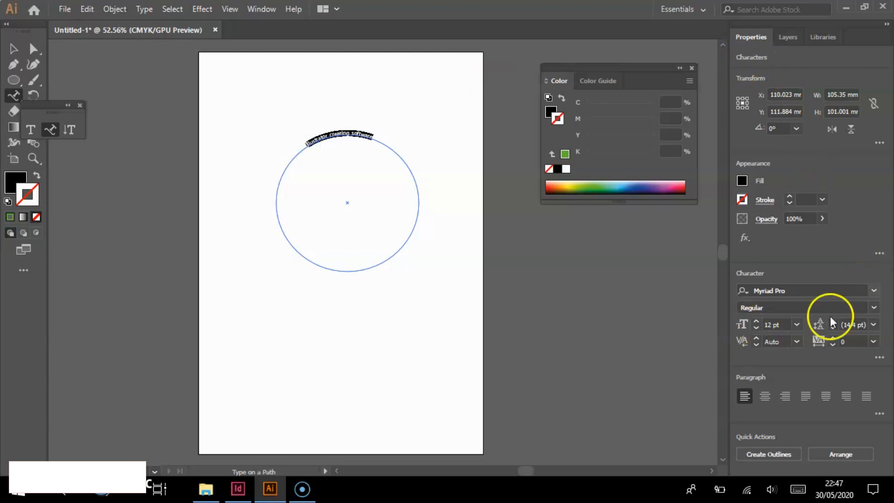
left_click(797, 325)
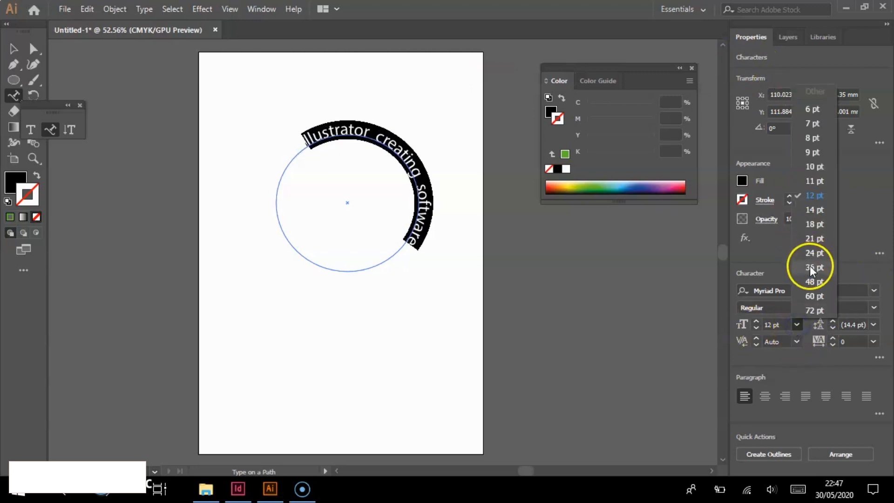
left_click(816, 282)
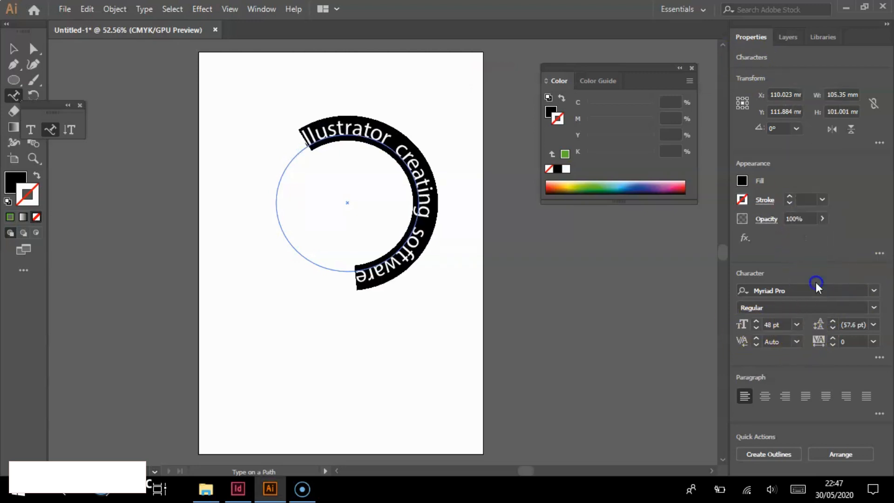
Rotate the circular text so its wording arches over the top, and move it higher on the artboard.
left_click(44, 103)
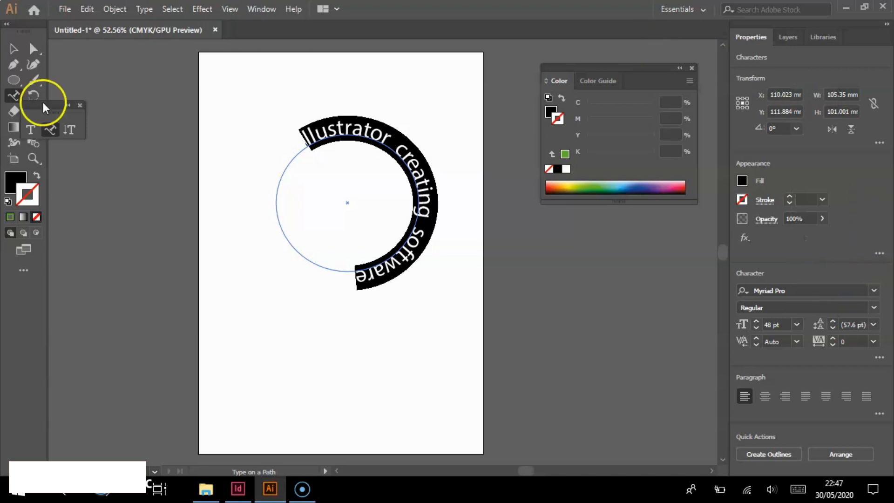
left_click(16, 52)
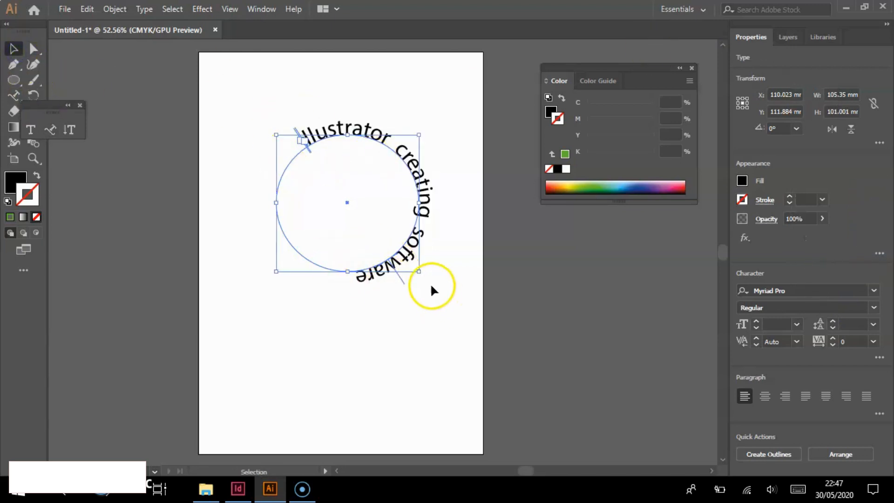
left_click_drag(432, 140, 314, 112)
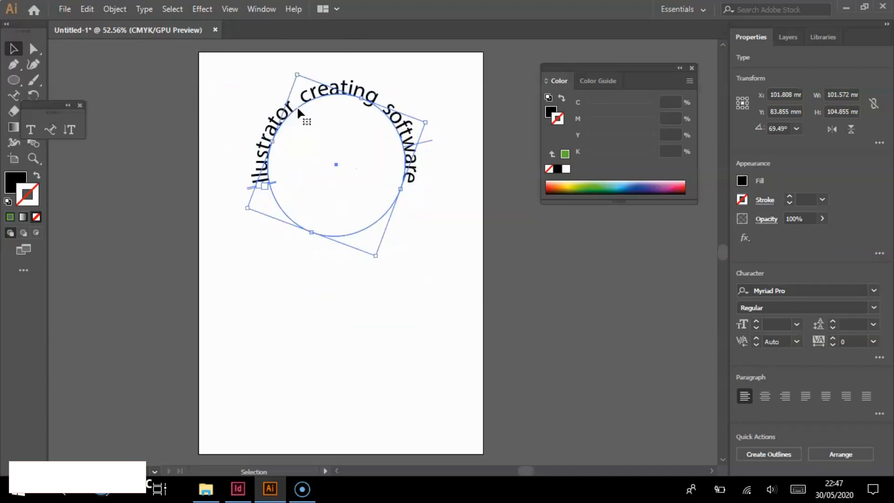
Delete the circular text and draw a five-pointed star about 52 mm wide near the artboard's upper-left corner.
key("Delete")
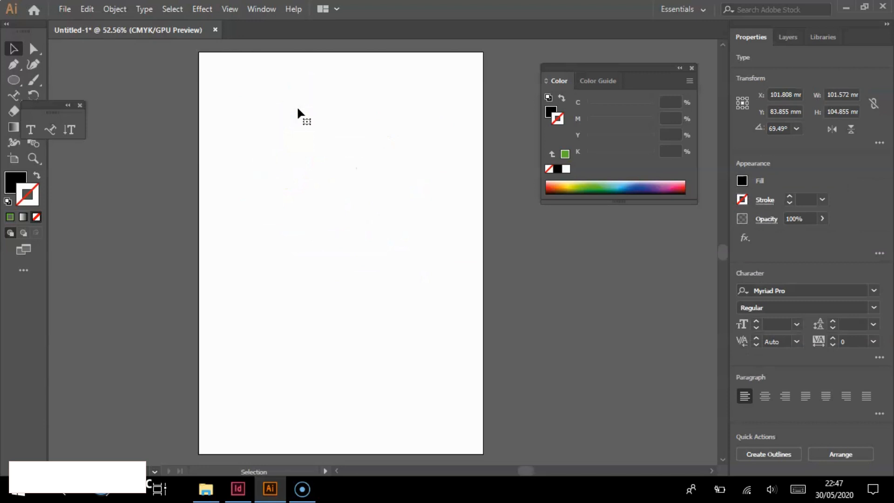
left_click(79, 105)
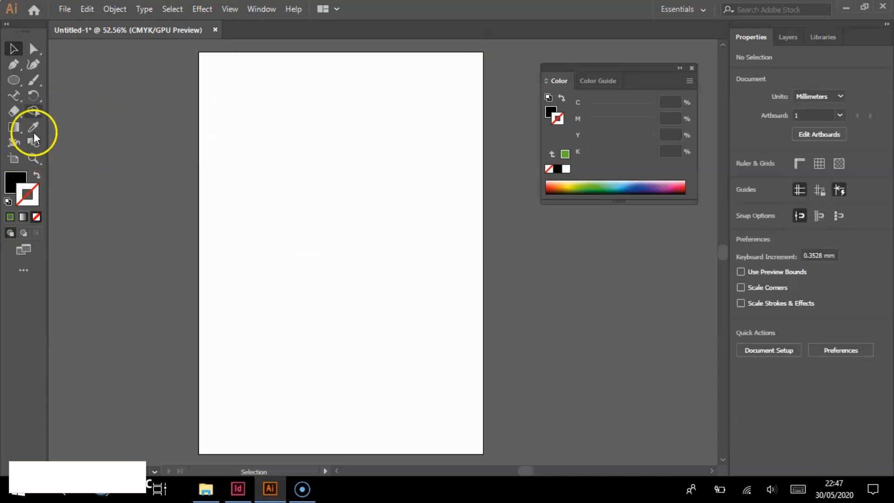
left_click_drag(20, 83, 60, 127)
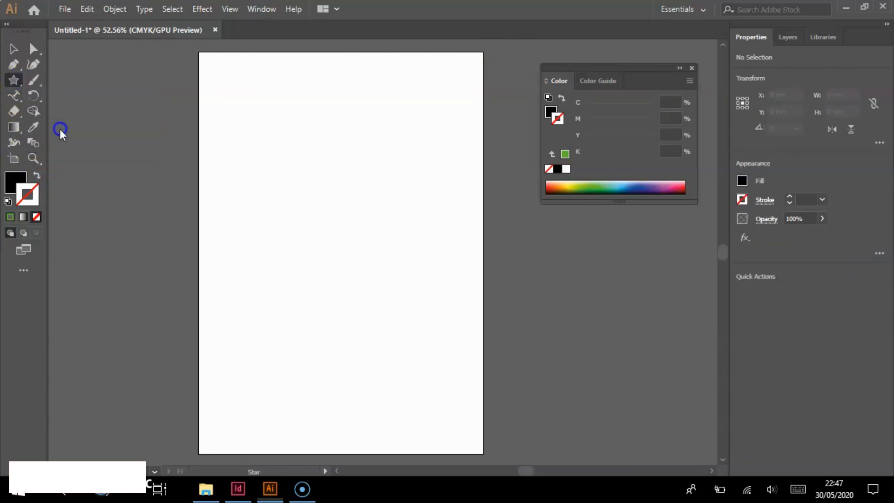
left_click_drag(239, 145, 258, 177)
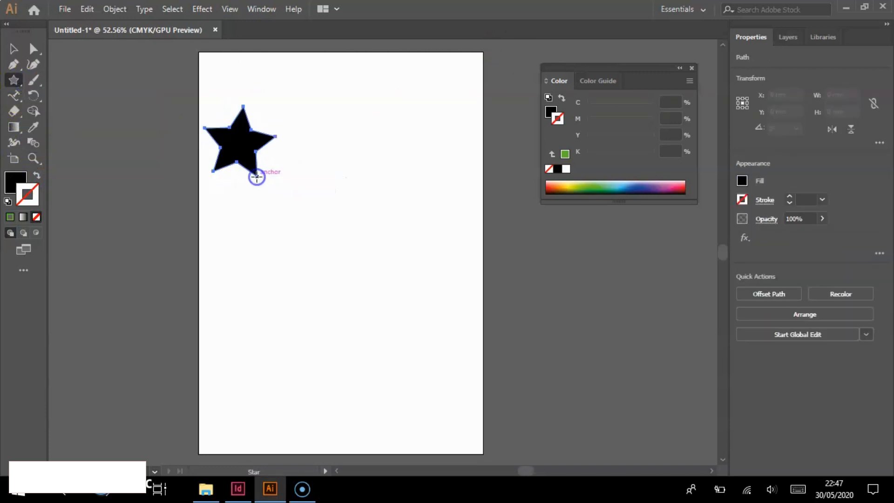
Leave the star without a stroke and fill it with pinkish red (C 0, M 92.98, Y 46.85, K 0.07).
left_click(554, 187)
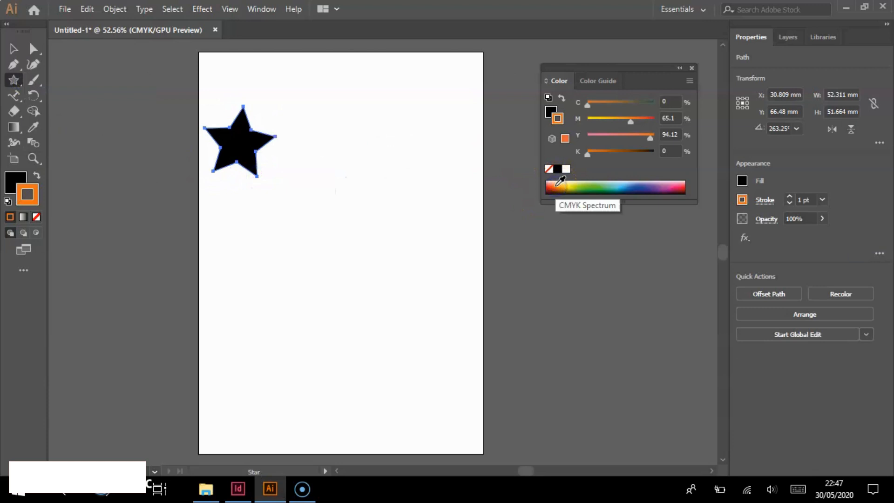
left_click(36, 217)
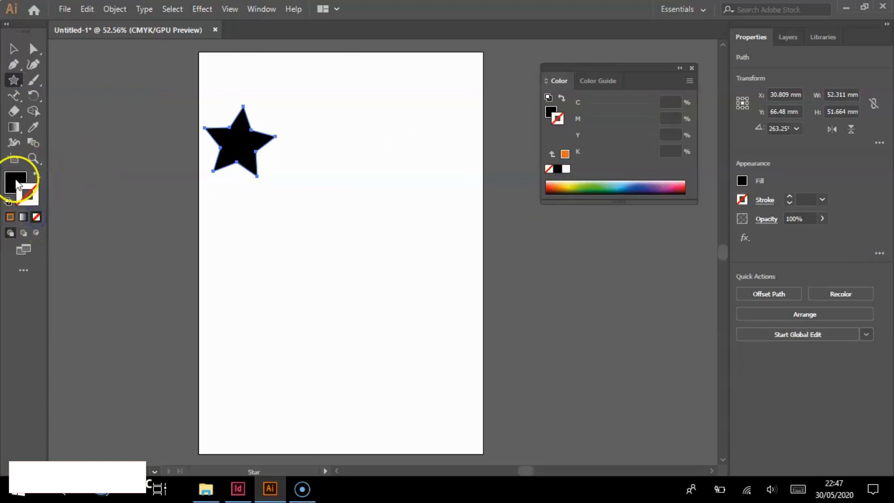
left_click(16, 183)
left_click(462, 176)
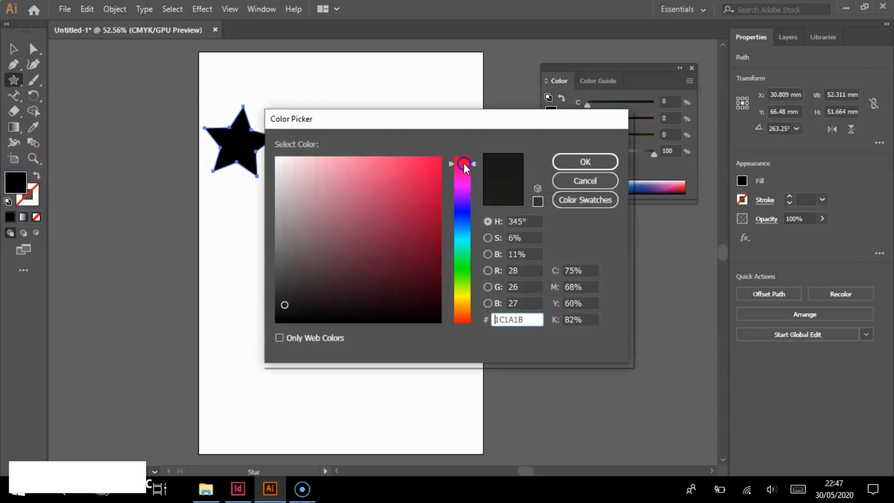
left_click(411, 170)
left_click(582, 162)
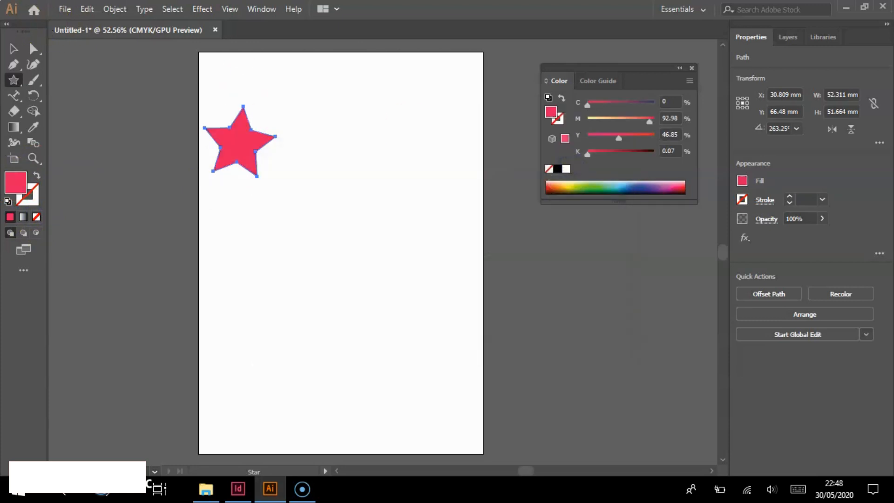
Place a duplicate of the star in the artboard's lower-right area and select both stars.
left_click(14, 49)
left_click(261, 149)
left_click_drag(244, 141, 390, 352)
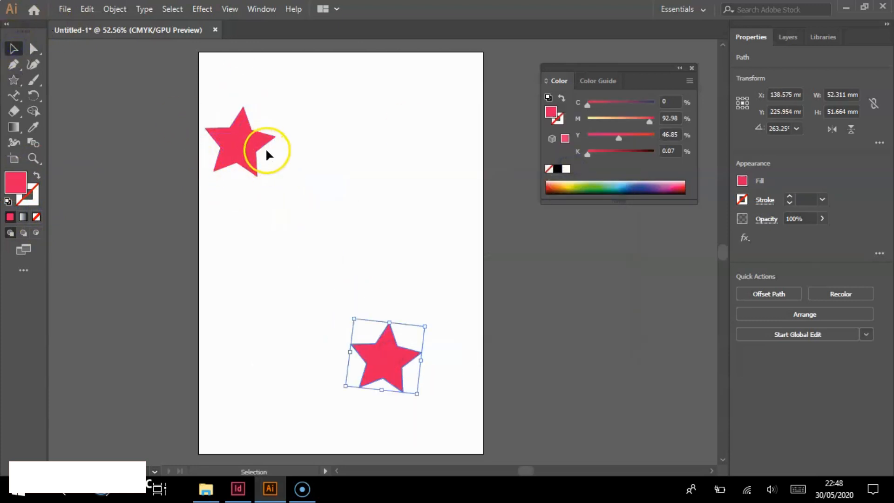
left_click_drag(430, 394, 235, 128)
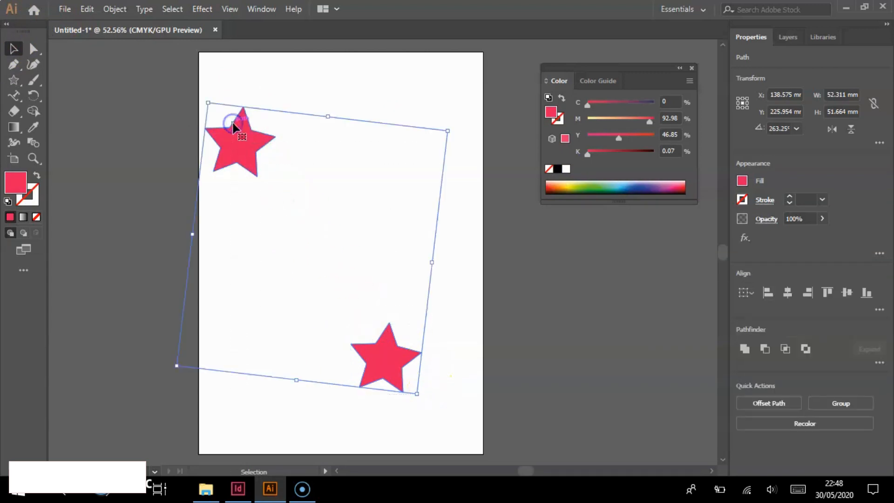
Blend the two stars into one another using Specified Steps spacing with 8 steps.
left_click(35, 143)
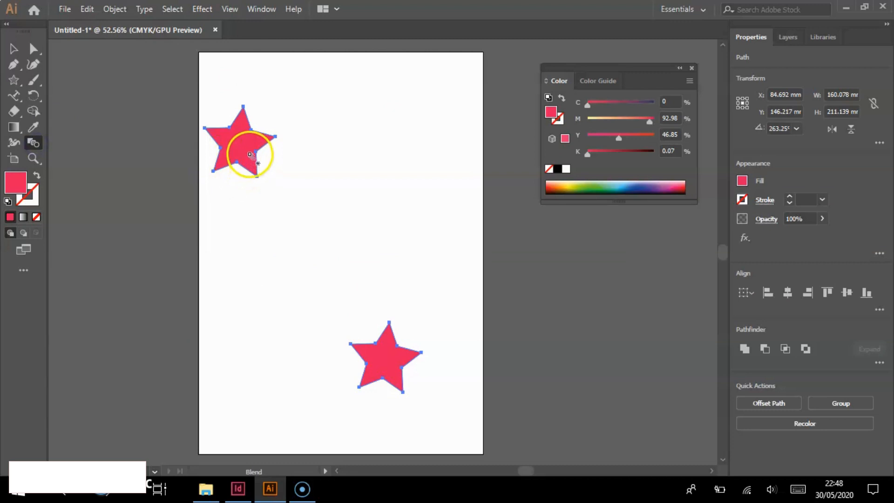
left_click(374, 343)
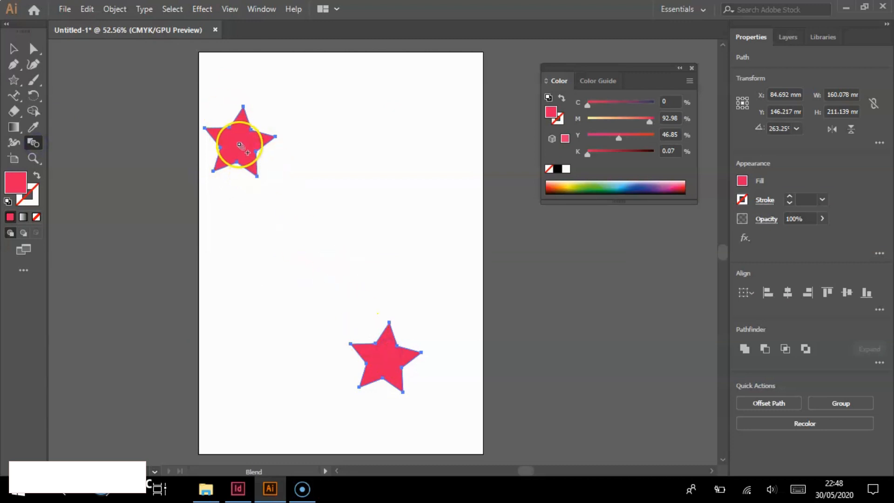
left_click(396, 356)
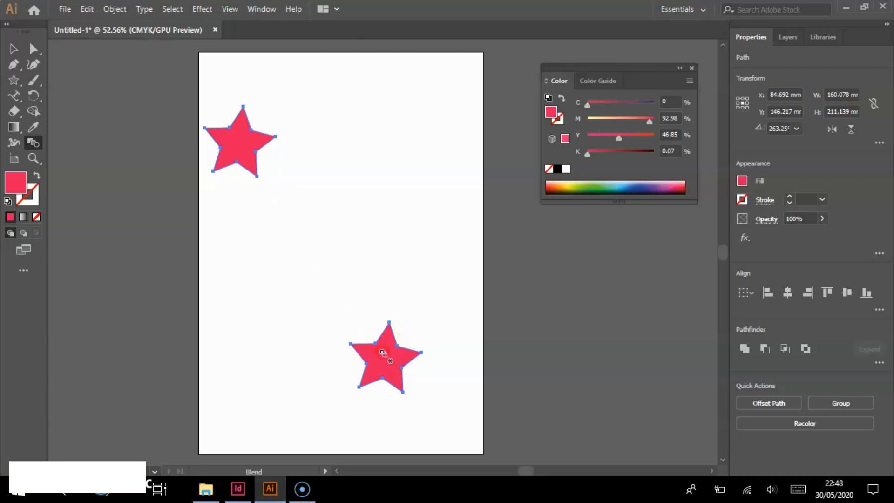
left_click(382, 350, "alt")
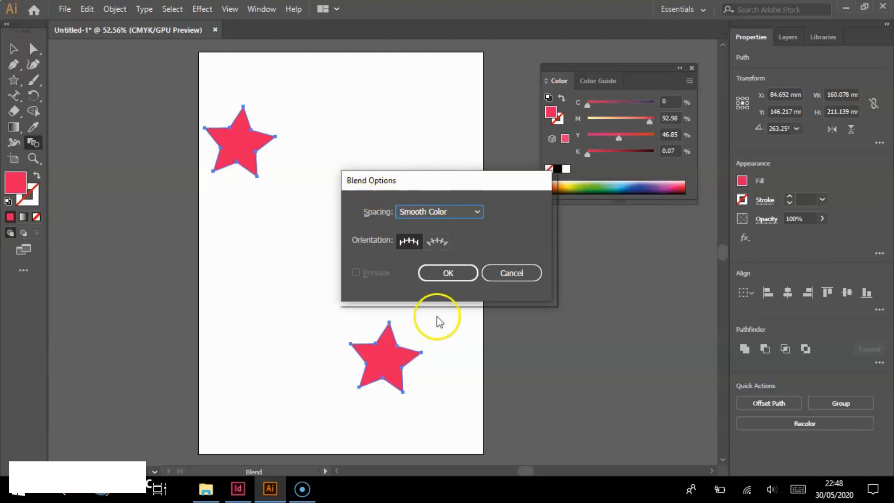
left_click(477, 213)
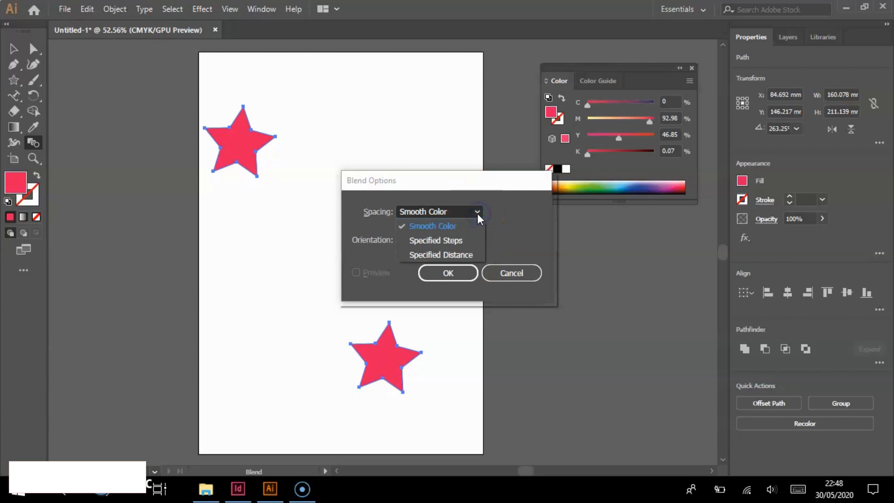
left_click(461, 235)
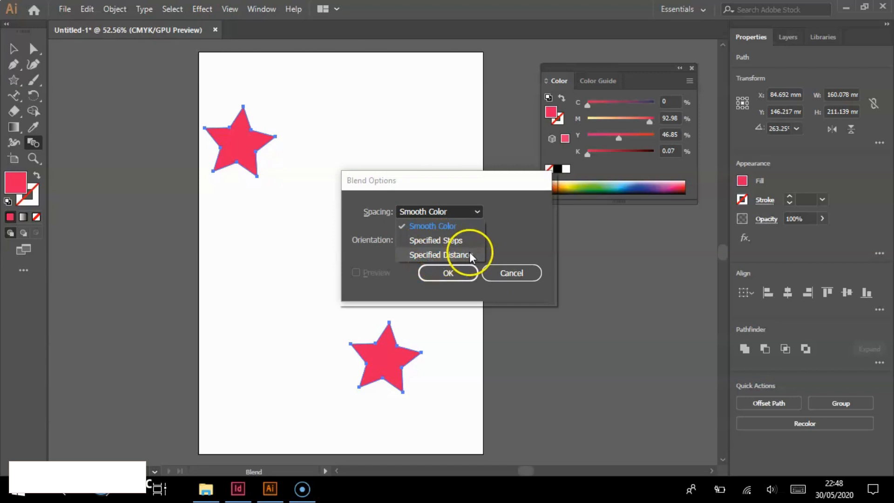
left_click(436, 240)
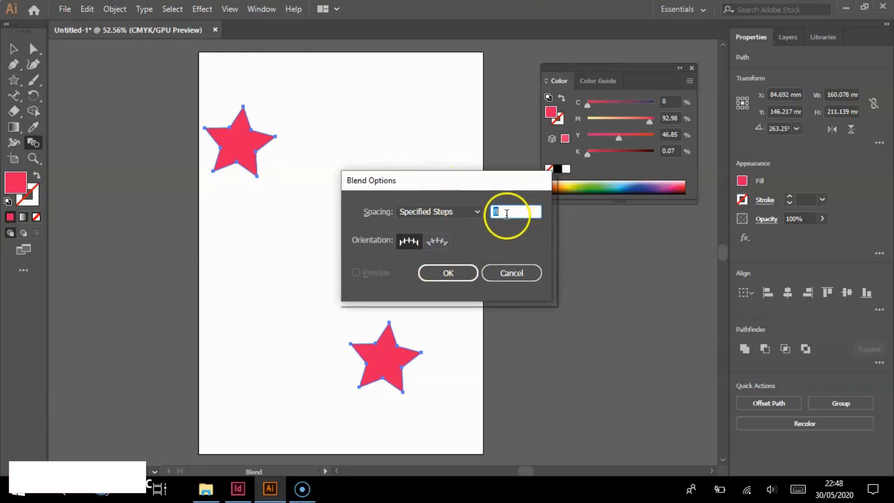
left_click(455, 277)
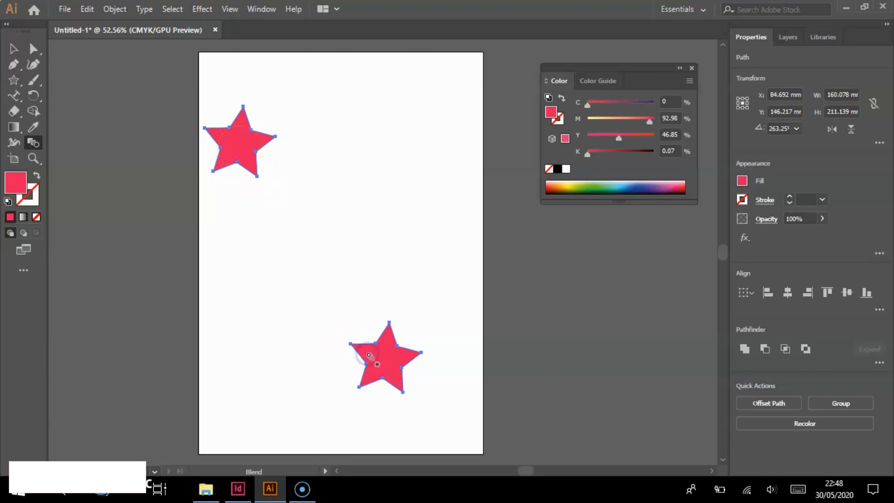
left_click(369, 356)
left_click(236, 154)
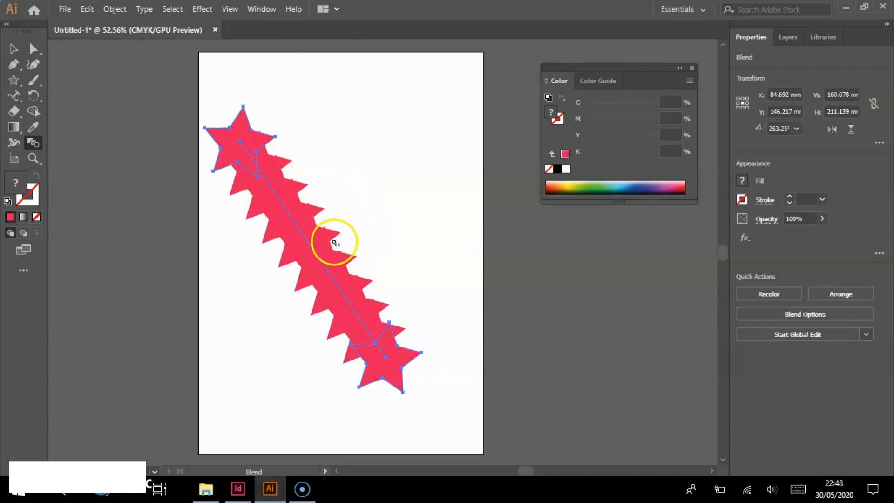
Try 4 and 5 specified steps for the star blend with the preview on.
left_click(303, 247, "alt")
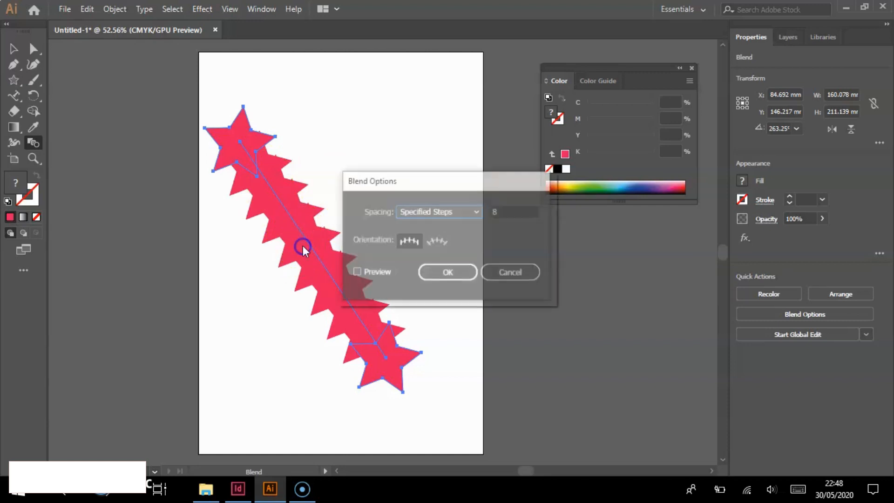
double_click(507, 212)
type("4")
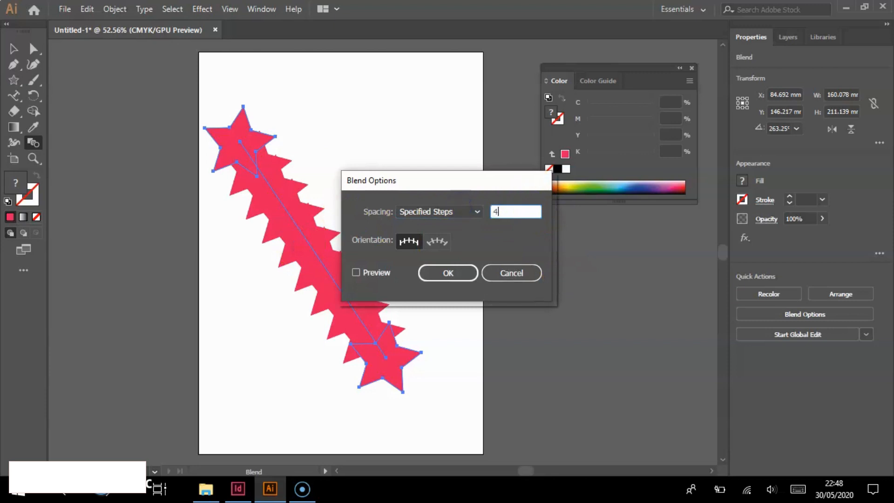
left_click(502, 274)
left_click(449, 273)
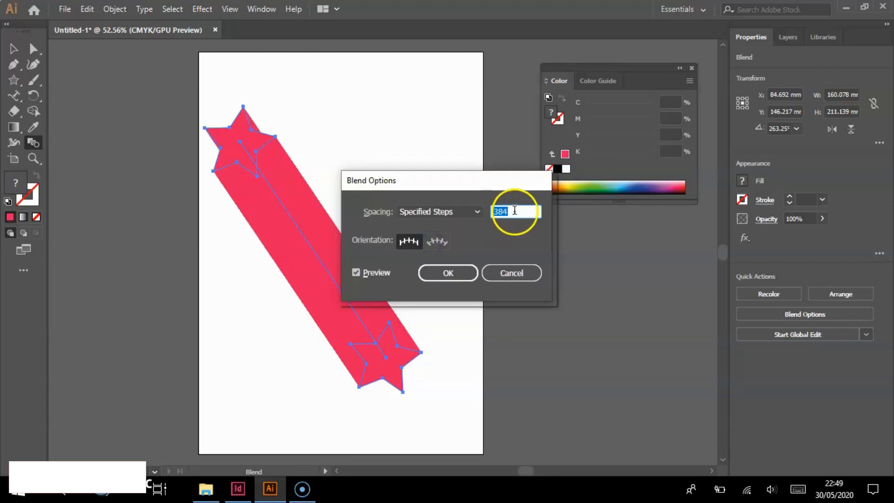
left_click_drag(515, 211, 479, 206)
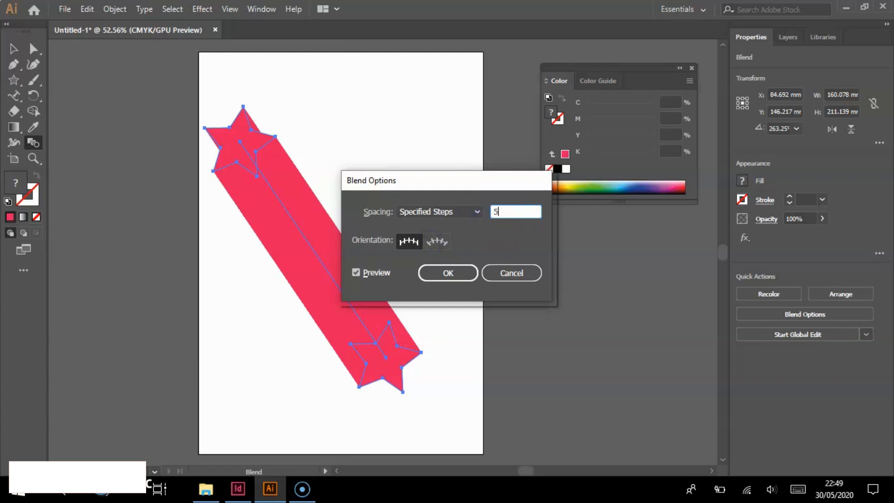
left_click(355, 272)
left_click(355, 272)
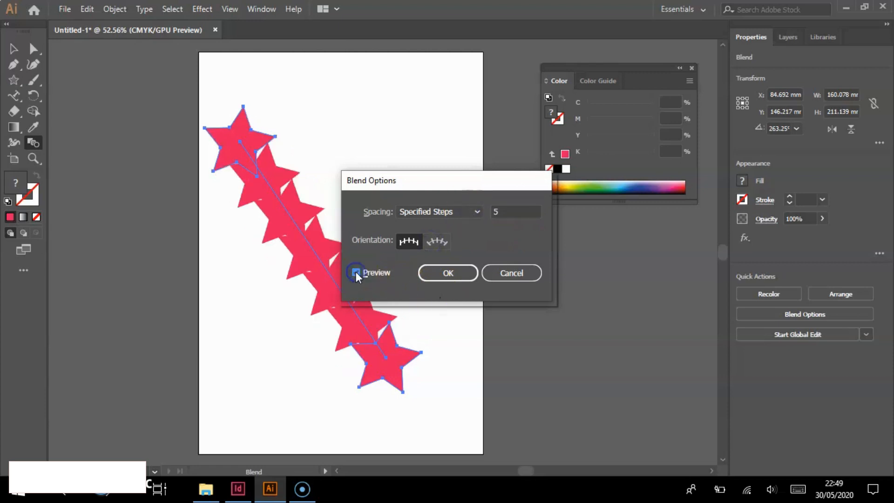
Set the star blend to 3 specified steps and apply it.
left_click(503, 212)
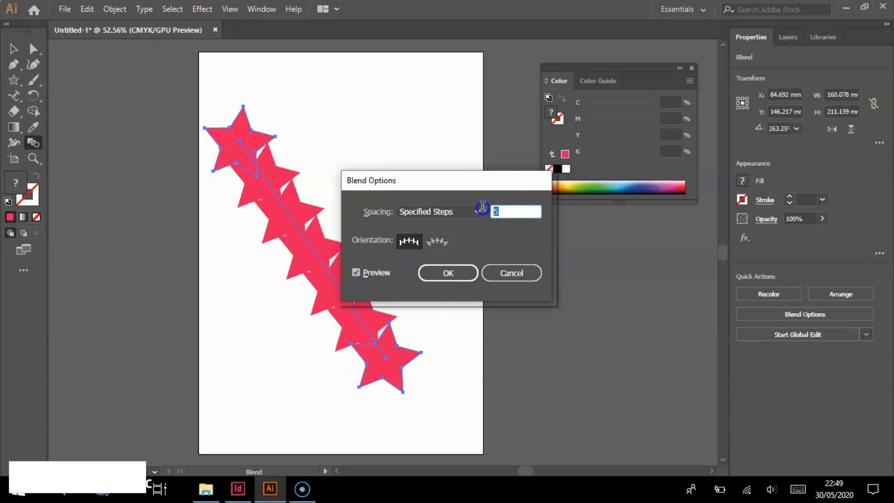
type("3")
left_click(356, 272)
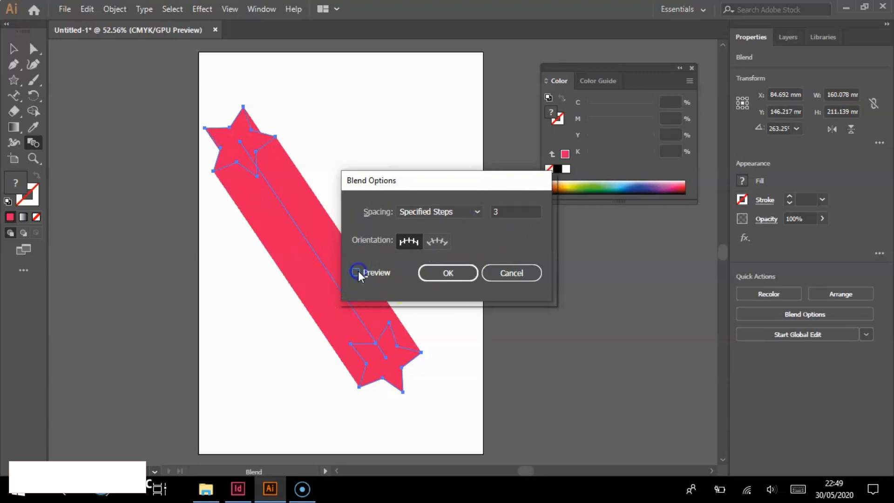
left_click(356, 272)
left_click(460, 277)
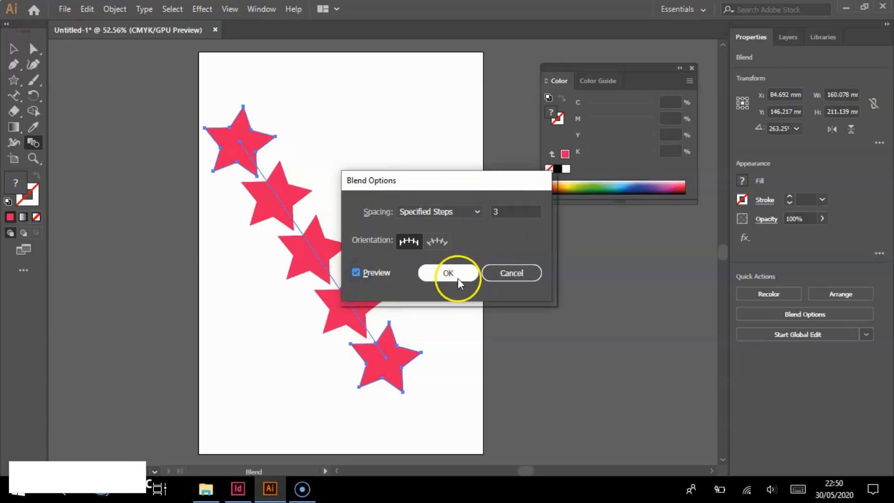
left_click(457, 274)
Delete the star blend and build a stack of five pinkish-red horizontal bars, each about 99 × 10 mm, in the artboard's middle.
left_click(14, 49)
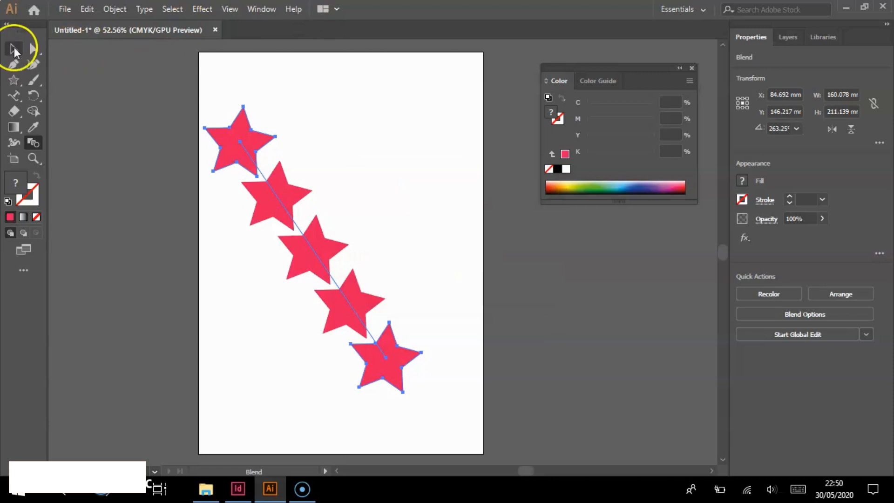
key("Delete")
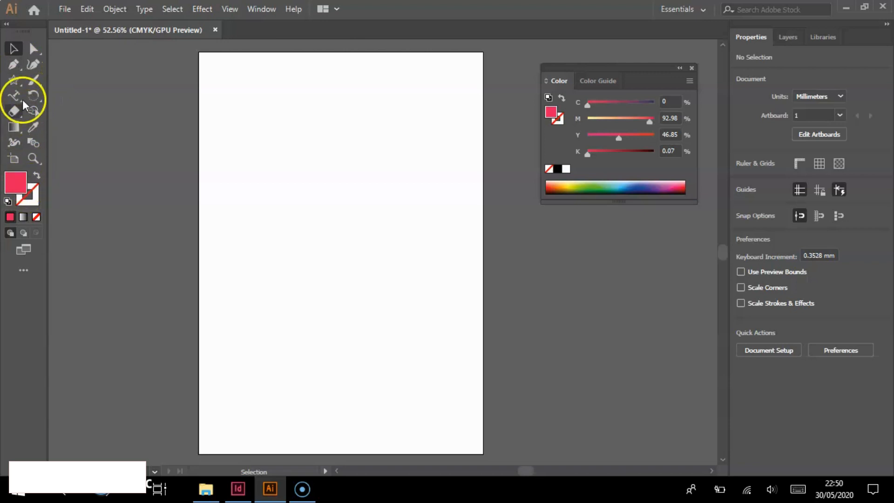
left_click_drag(21, 88, 46, 83)
left_click_drag(264, 179, 352, 298)
left_click(15, 50)
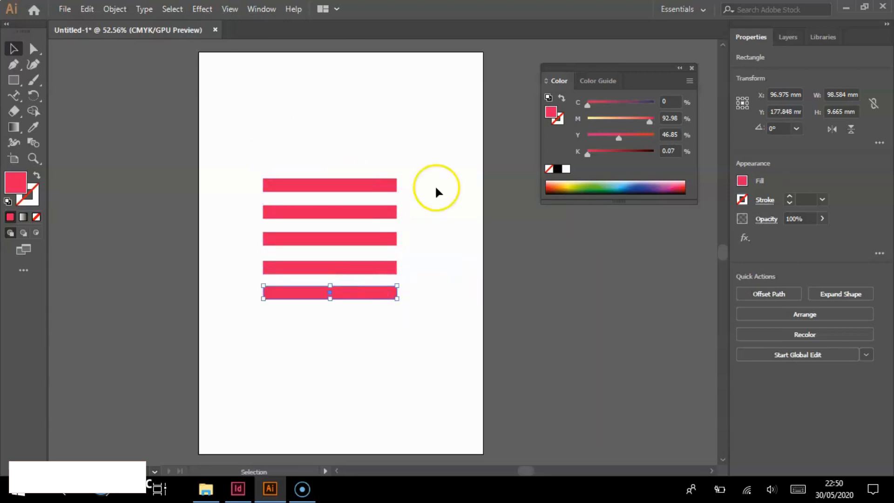
Draw an ellipse about 168 × 158 mm around the five bars and remove its fill.
left_click(272, 131)
left_click_drag(13, 80, 47, 100)
left_click_drag(216, 130, 445, 342)
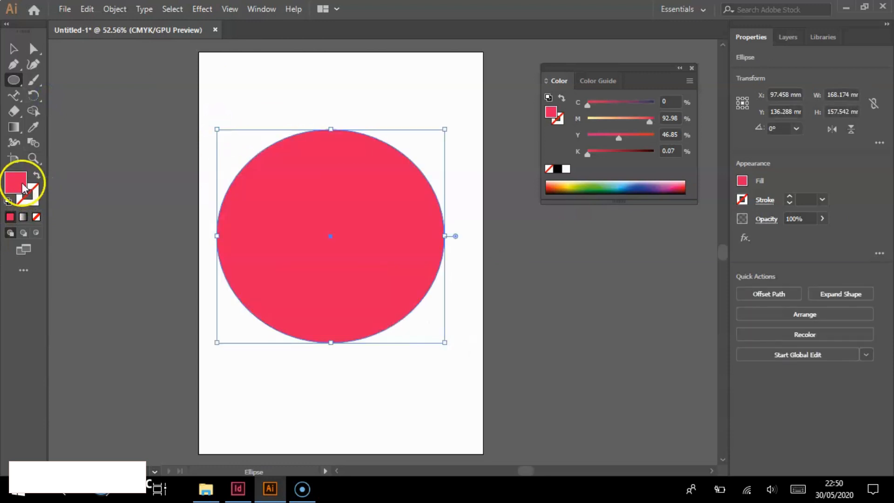
left_click(37, 217)
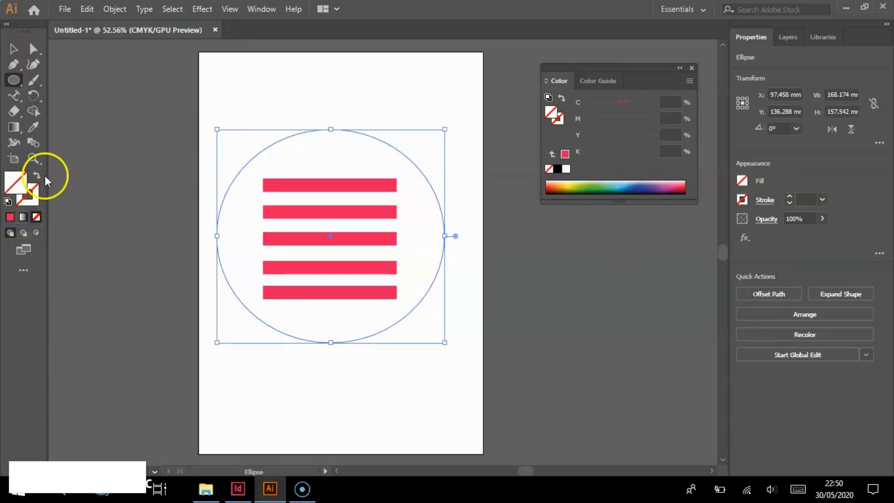
Give the ellipse a 7 pt orange stroke (C 0, M 65.1, Y 94.12, K 0).
double_click(37, 200)
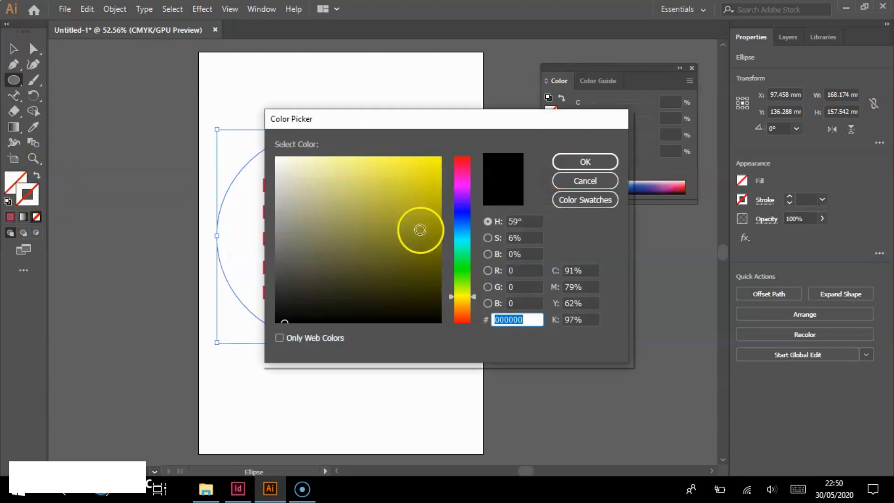
left_click(301, 315)
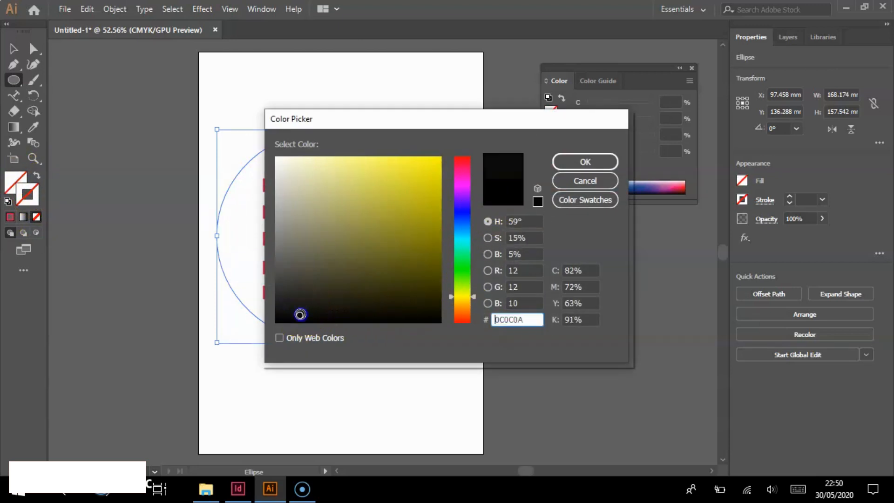
left_click(498, 178)
left_click(589, 162)
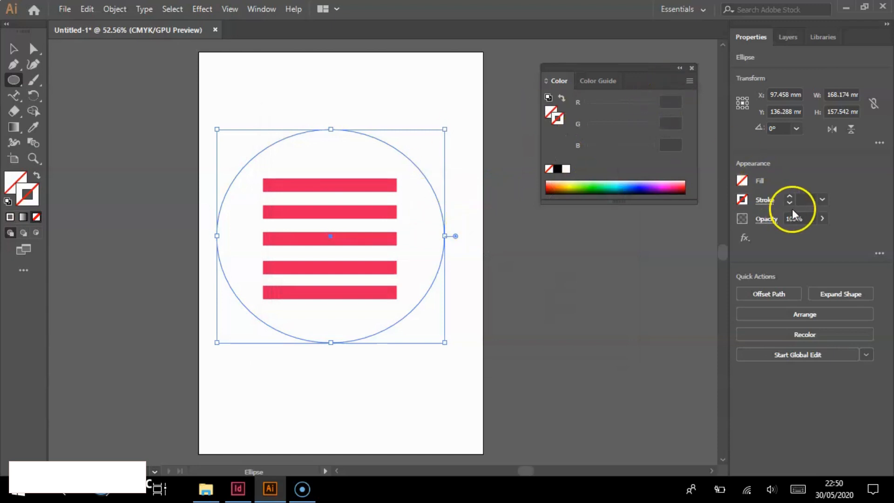
left_click(821, 199)
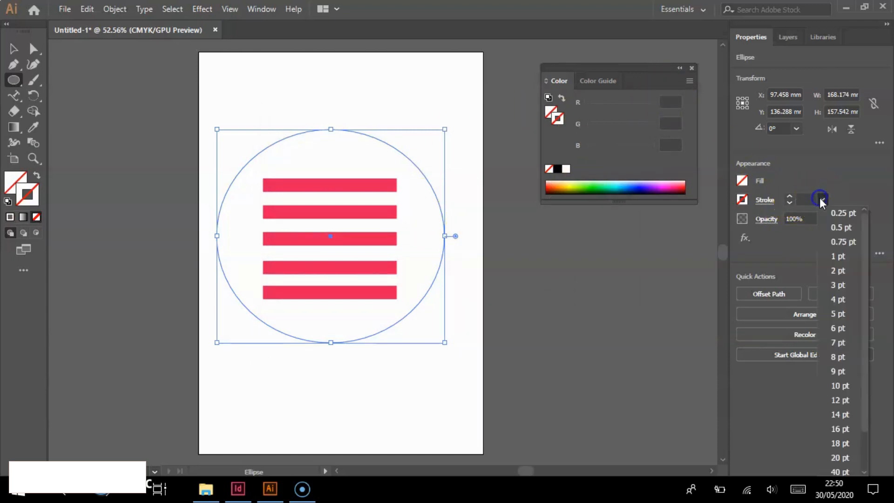
left_click(838, 285)
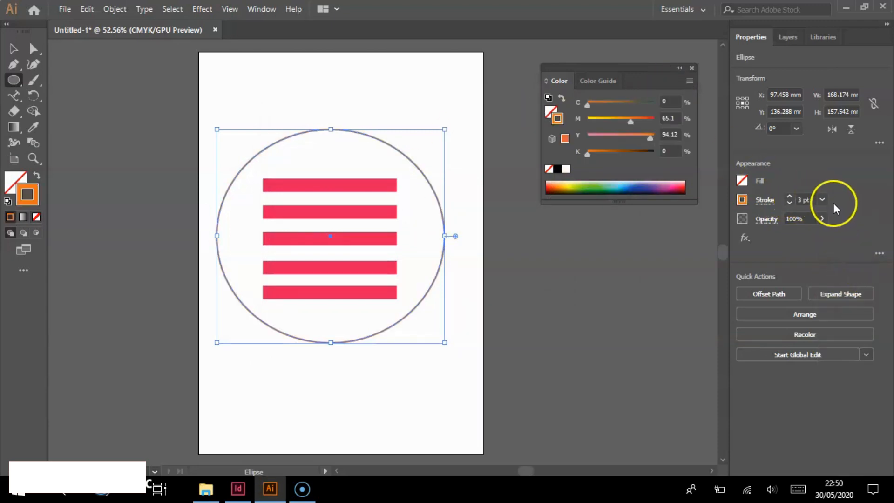
left_click(790, 197)
left_click(791, 197)
left_click(790, 197)
left_click(790, 197)
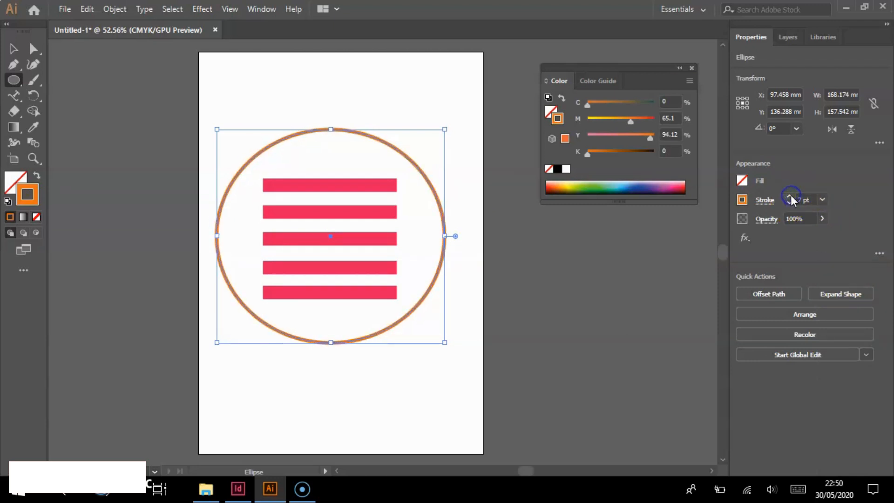
Shrink the ellipse to about 143 × 133 mm so it sits closer around the bars, and deselect it.
left_click_drag(217, 130, 232, 131)
left_click_drag(445, 343, 440, 328)
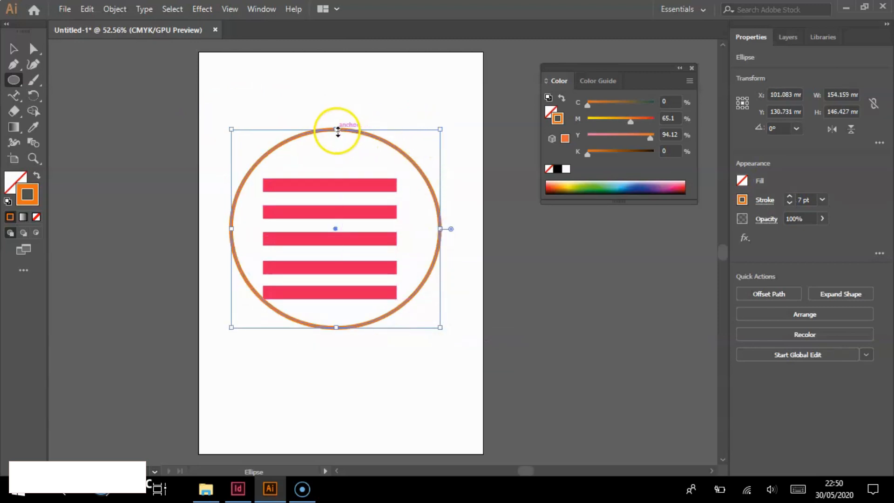
left_click_drag(336, 130, 328, 150)
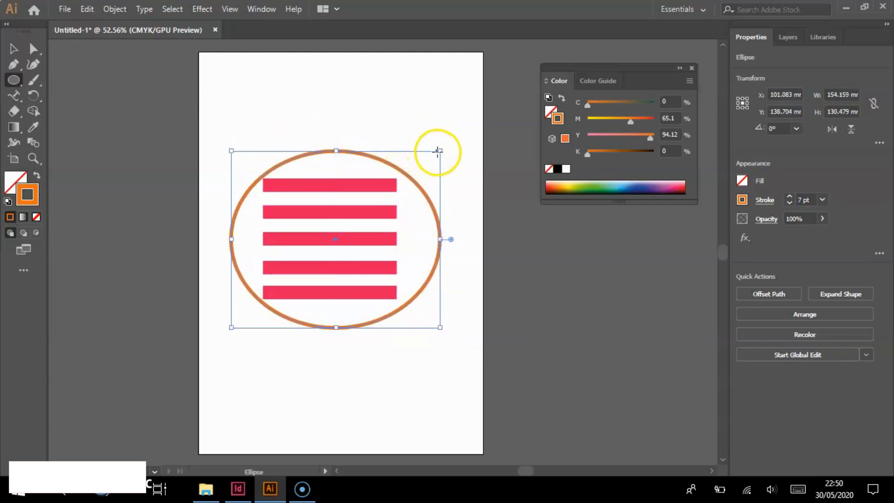
left_click_drag(439, 152, 426, 148)
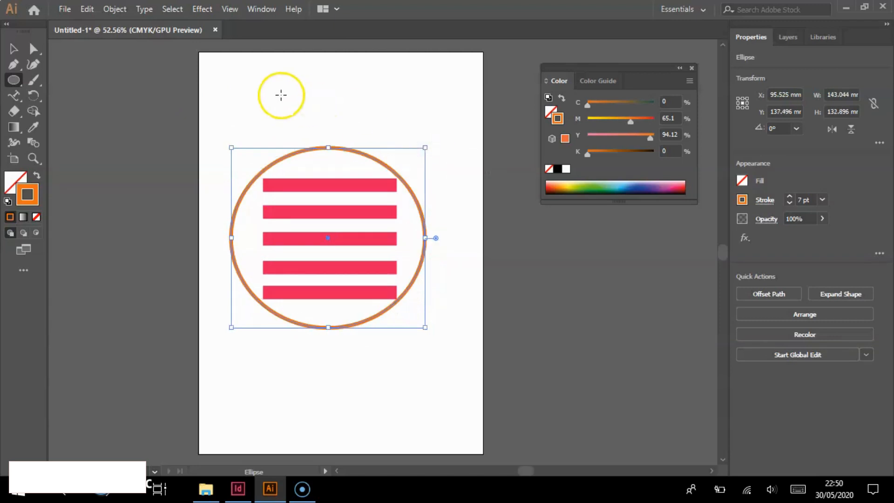
left_click(14, 48)
left_click(267, 107)
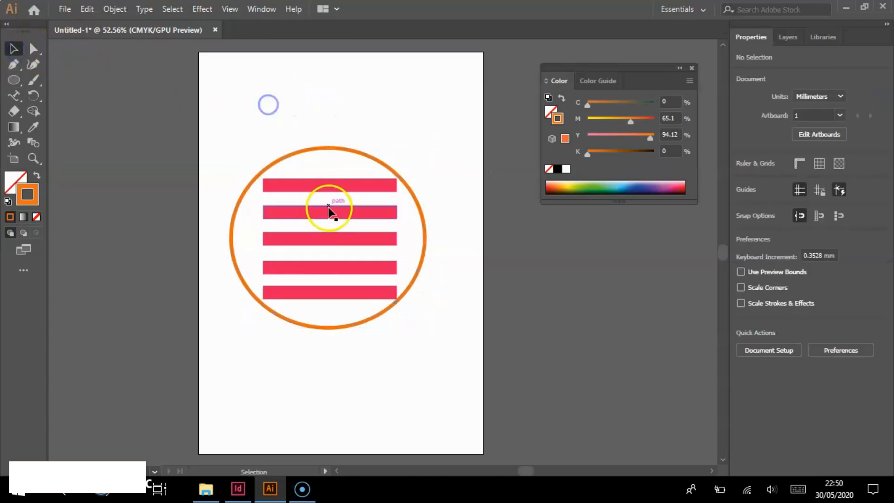
Recolour the second bar from the top with a green fill (#12B212).
left_click(325, 211)
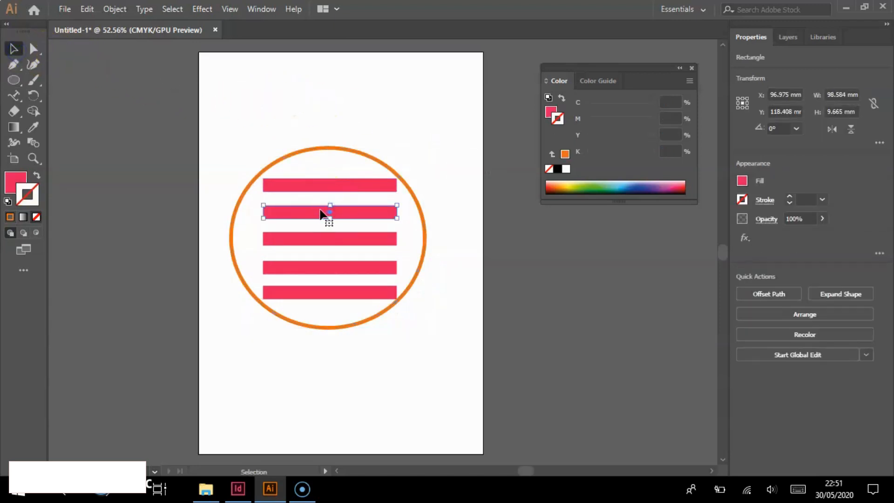
double_click(15, 182)
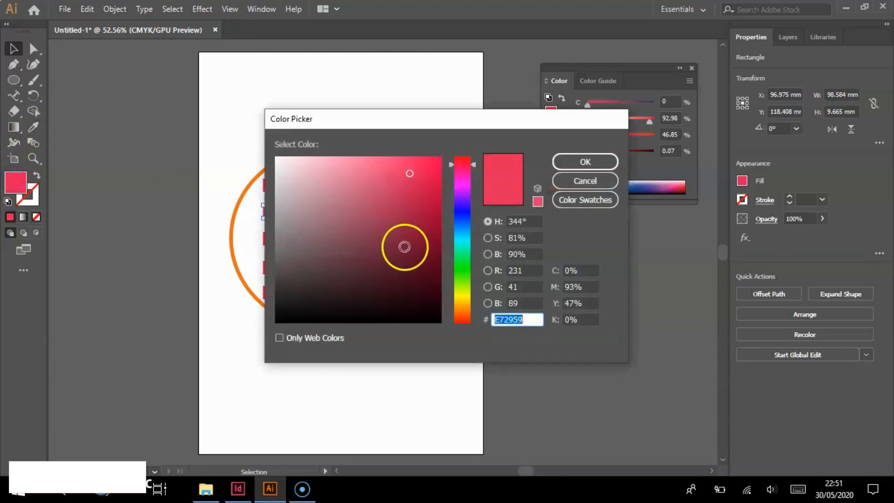
left_click_drag(472, 252, 463, 261)
left_click(425, 203)
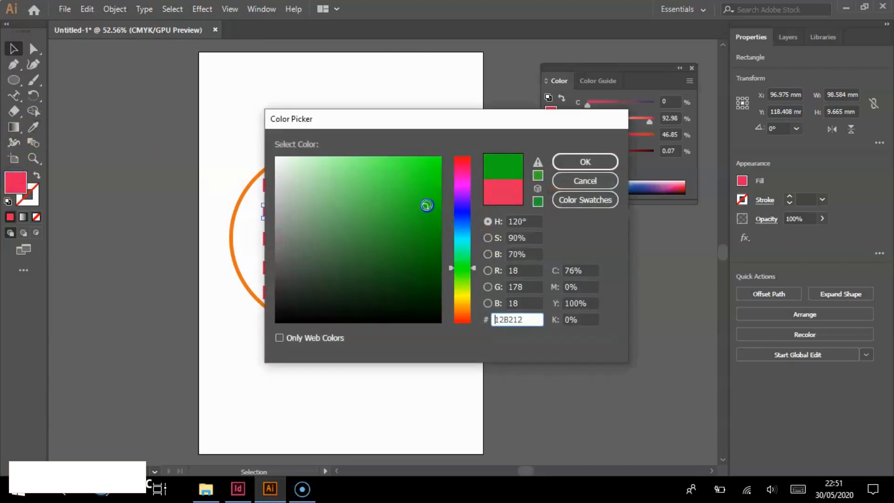
left_click(582, 161)
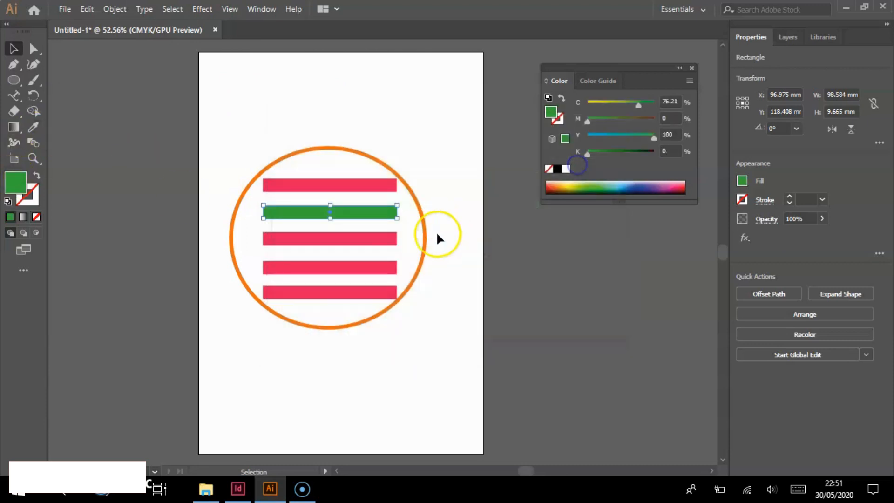
Fill the fourth bar dark blue (C 100, M 85.1, Y 0, K 0) and the lowest bar light blue (C 58.04, M 0, Y 10.98, K 0).
left_click(350, 270)
left_click(636, 186)
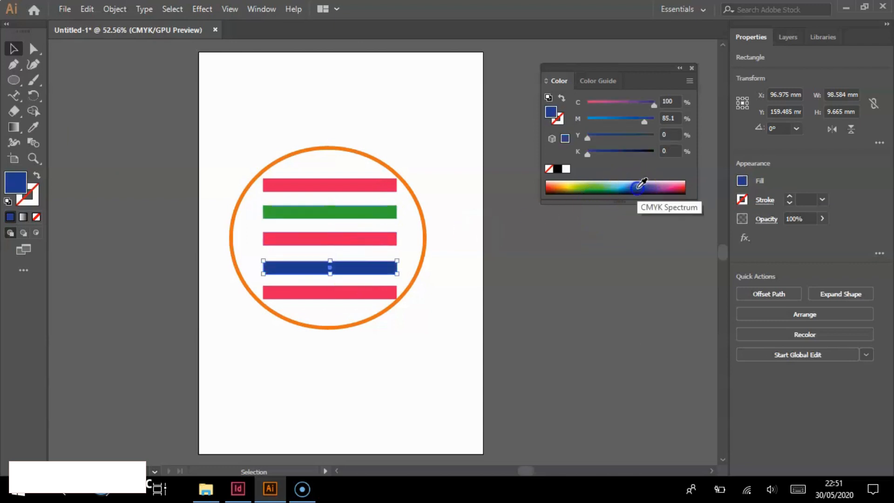
left_click(361, 295)
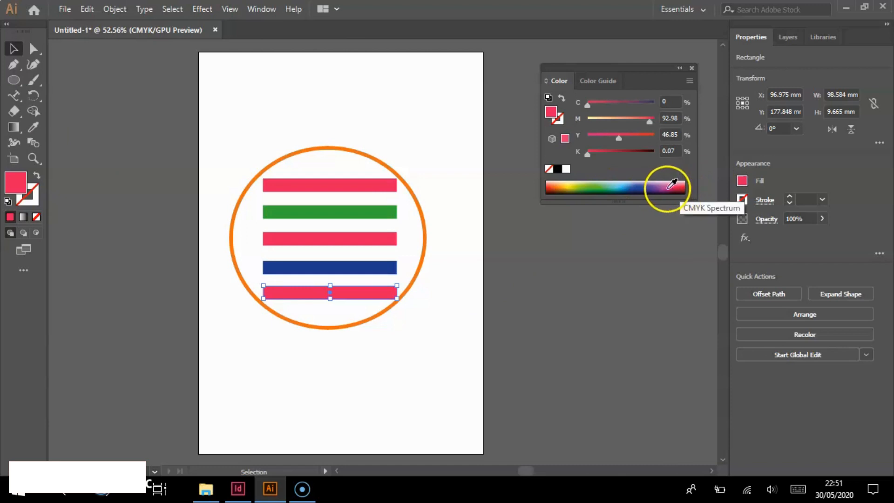
left_click(614, 186)
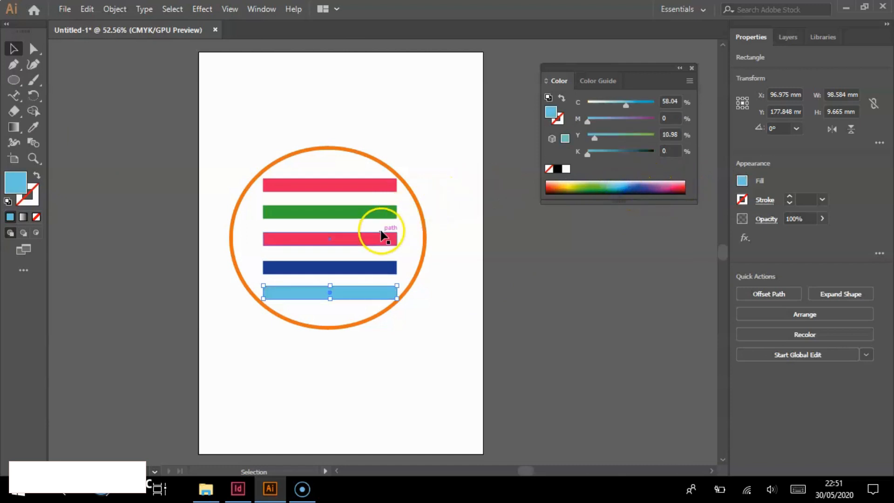
Fill the middle bar yellow (C 15.29, M 1.96, Y 94.51, K 0) and deselect it.
left_click(382, 235)
left_click(568, 187)
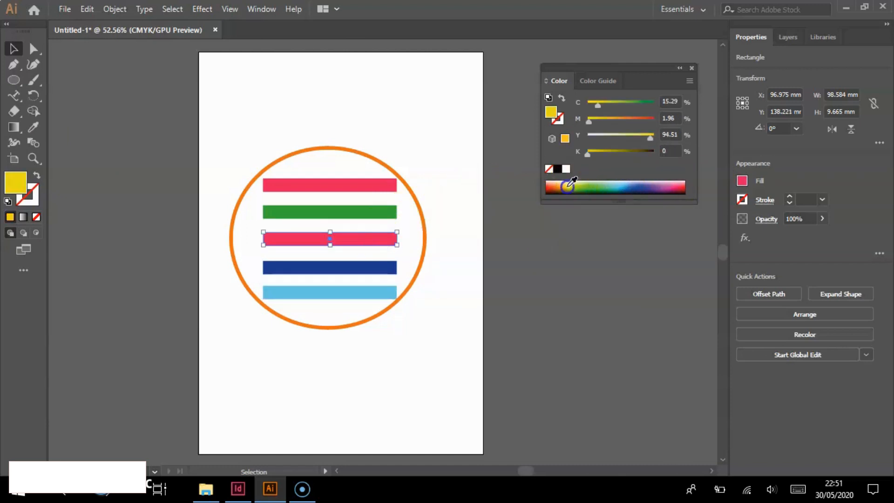
left_click(256, 122)
Select the bars with the ellipse, distort them into its shape using Envelope Distort Make with Top Object, and deselect the result.
left_click_drag(427, 340, 211, 139)
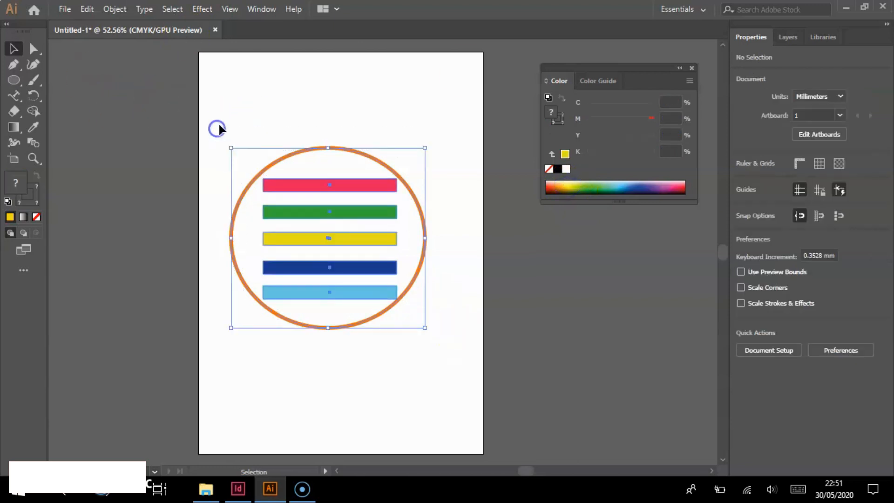
left_click(91, 10)
left_click(98, 9)
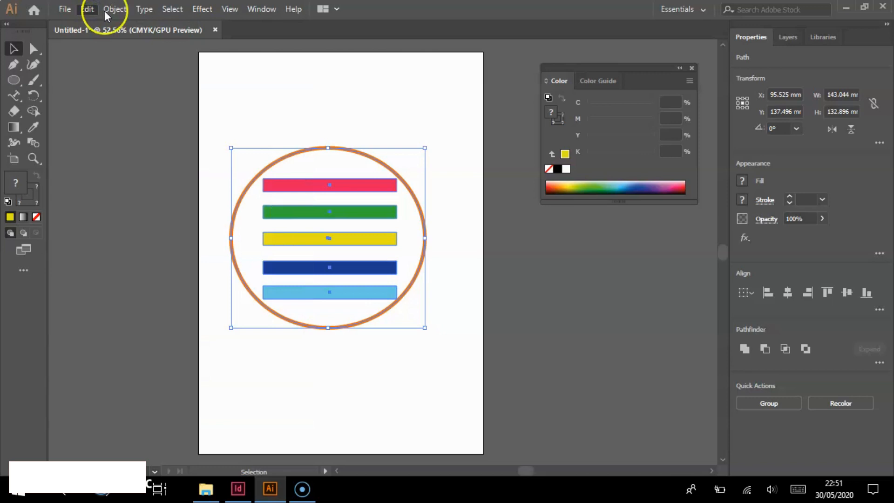
left_click(114, 9)
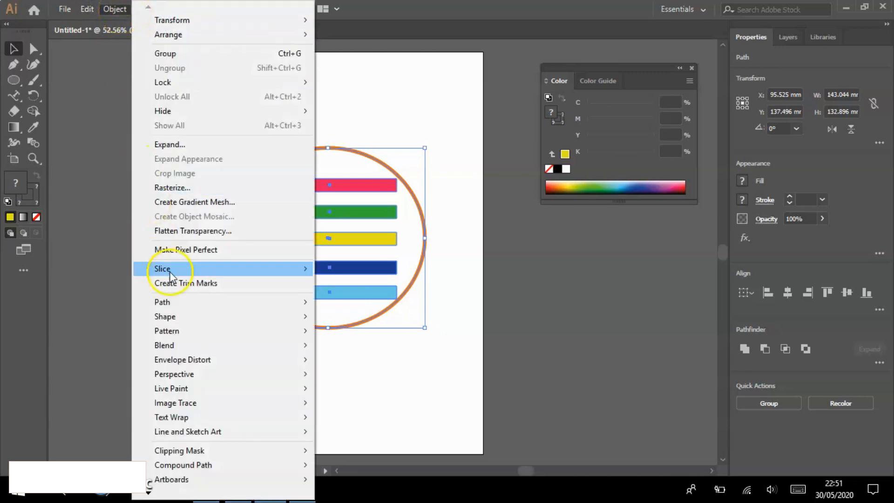
mouse_move(210, 361)
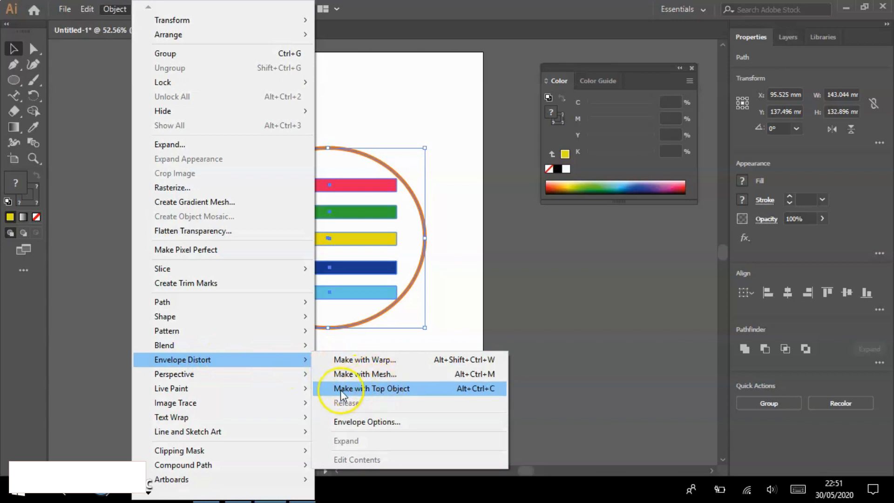
left_click(399, 394)
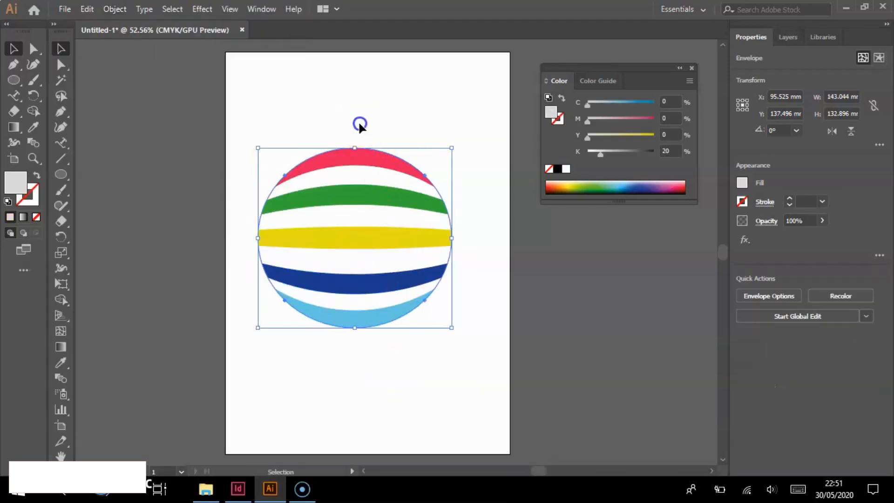
left_click(357, 122)
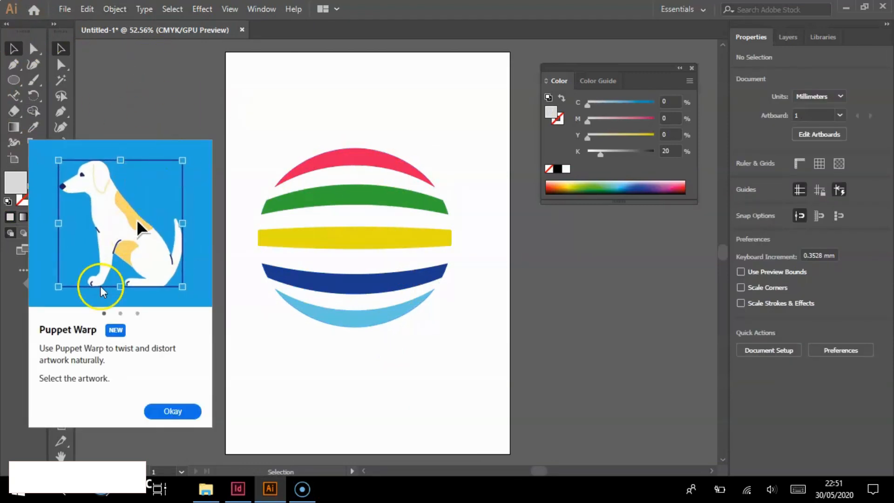
Dismiss the Puppet Warp tip and delete the striped sphere from the artboard.
left_click(172, 411)
left_click(172, 411)
left_click(30, 62)
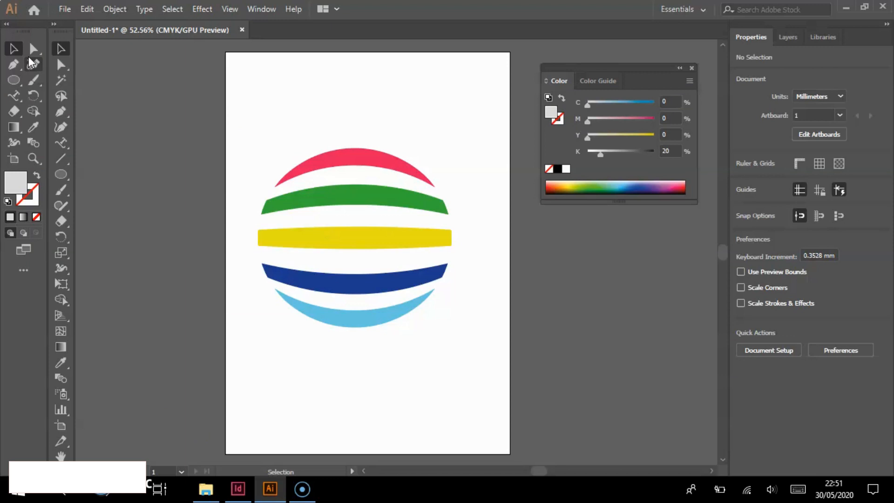
left_click(15, 49)
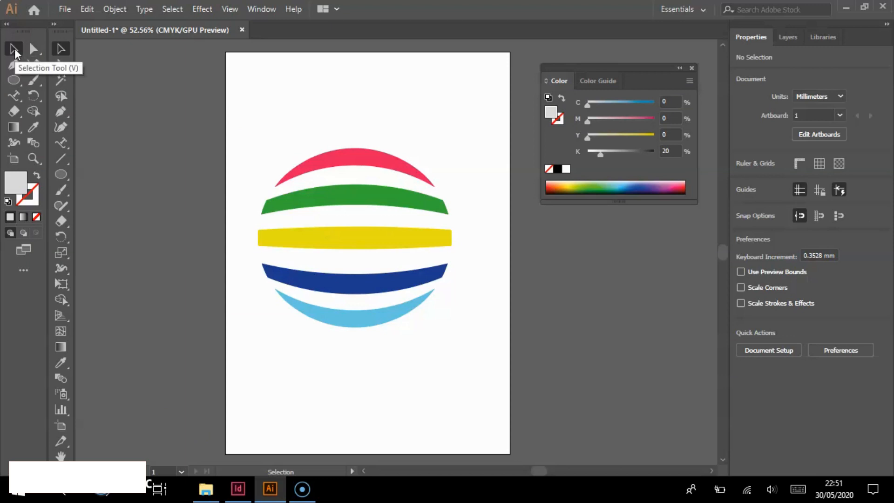
left_click_drag(401, 306, 268, 125)
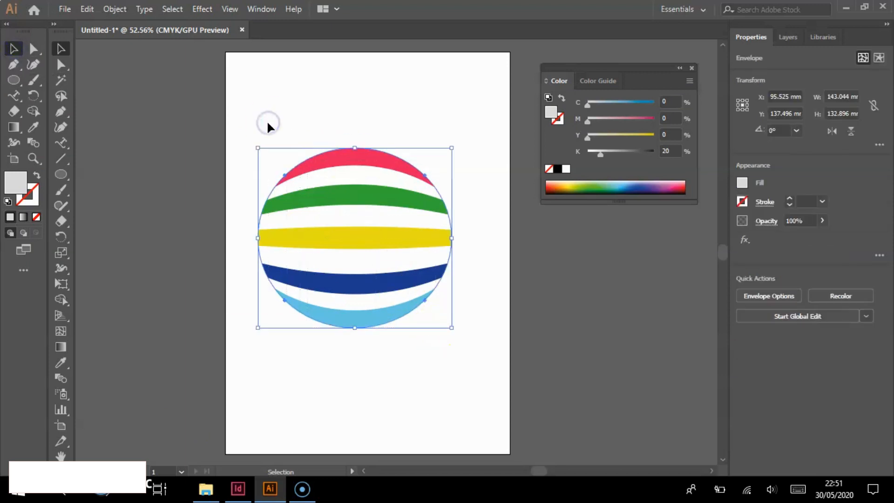
key("Delete")
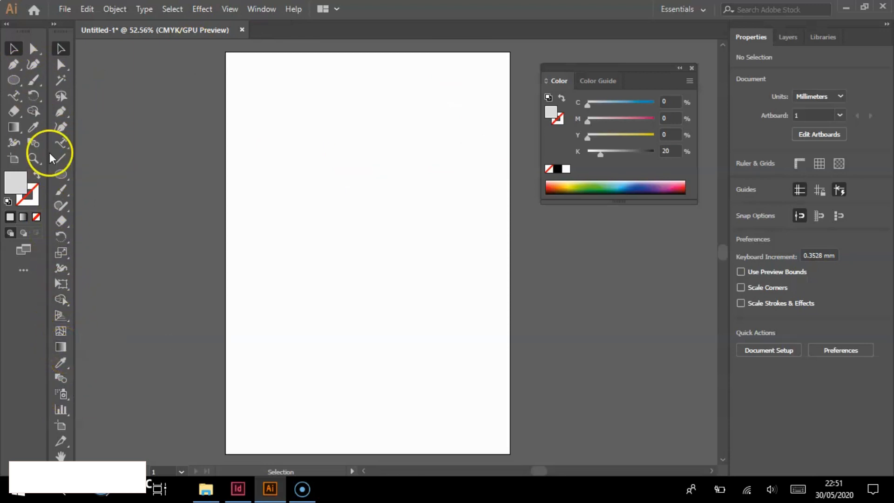
Draw a rounded rectangle about 128 × 91 mm in the middle of the artboard.
left_click(62, 175)
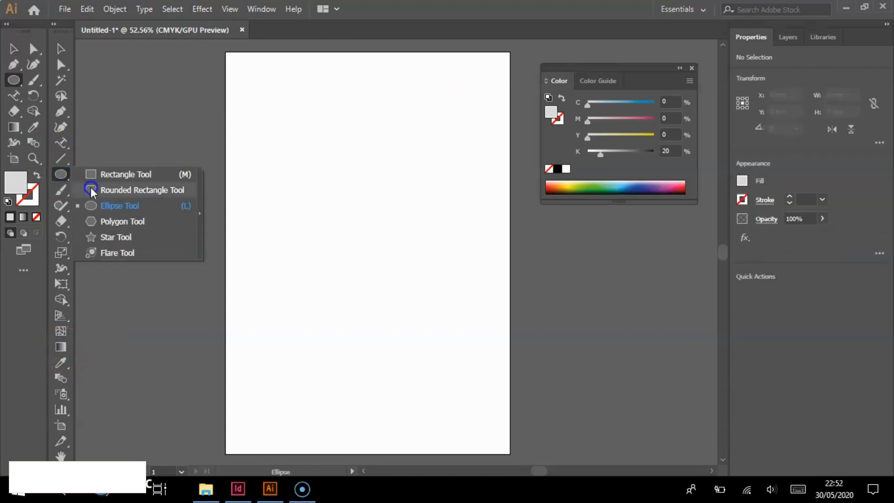
left_click(95, 190)
mouse_move(271, 191)
left_mouse_down()
mouse_move(449, 297)
mouse_move(444, 315)
left_mouse_up()
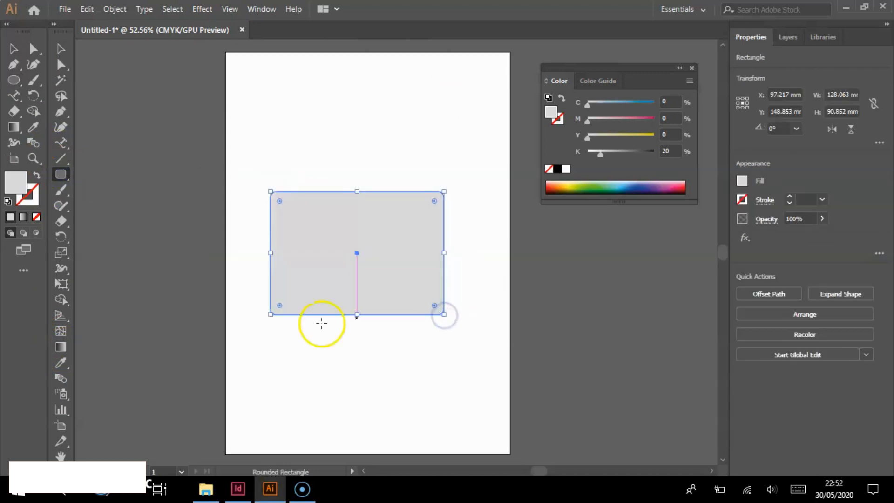
Apply a linear gradient fill to the rounded rectangle.
left_click(61, 347)
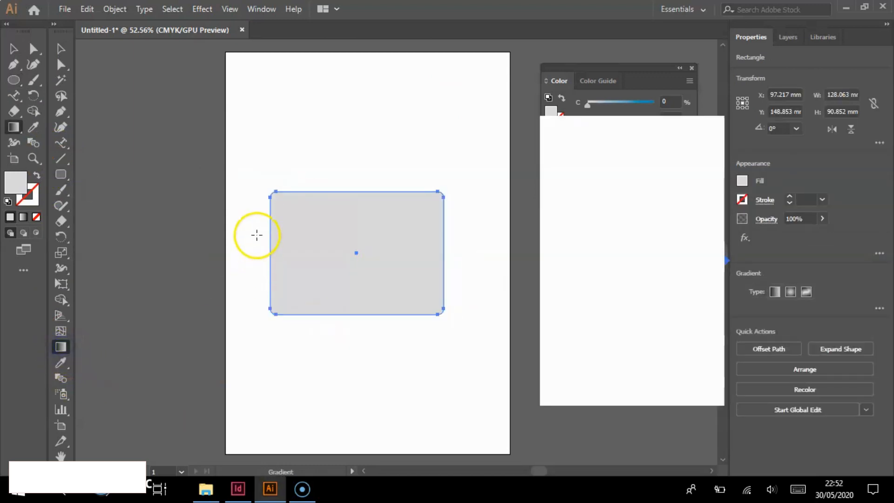
left_click(389, 246)
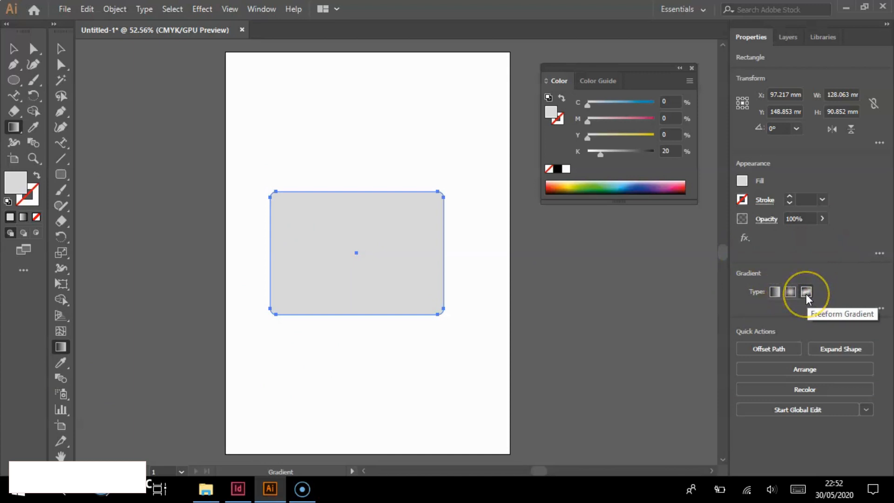
left_click(774, 293)
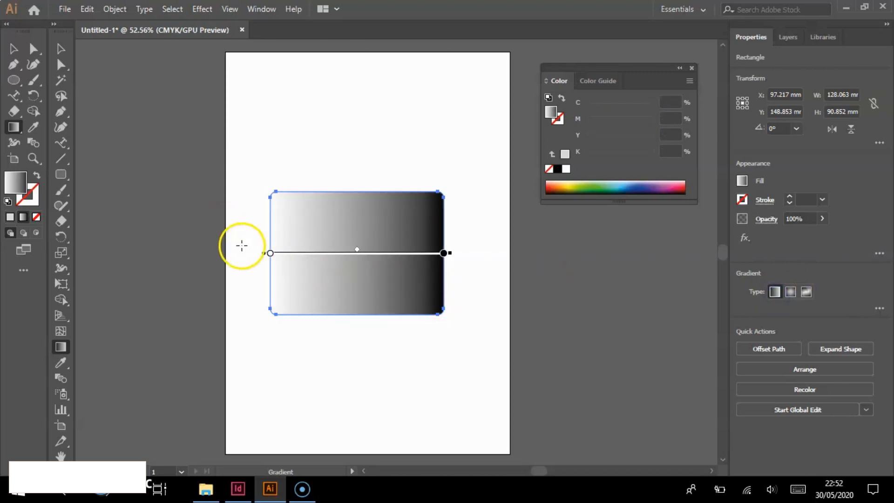
Switch the gradient's white stop to CMYK and colour it blue (C 81.96, M 29.8, Y 25.49, K 7.45).
left_click(270, 254)
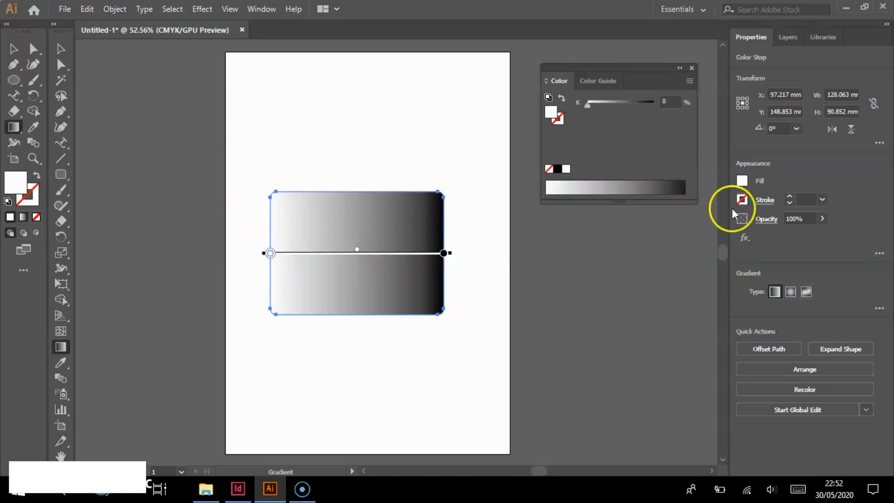
left_click(689, 81)
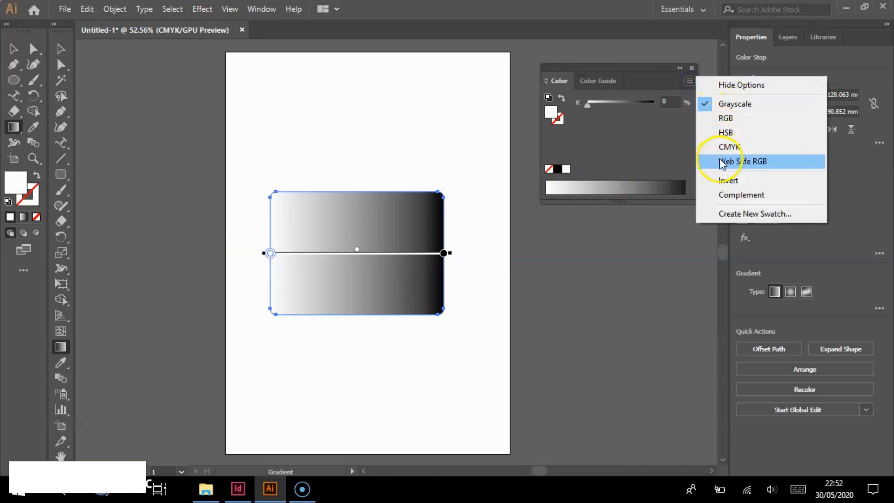
left_click(716, 148)
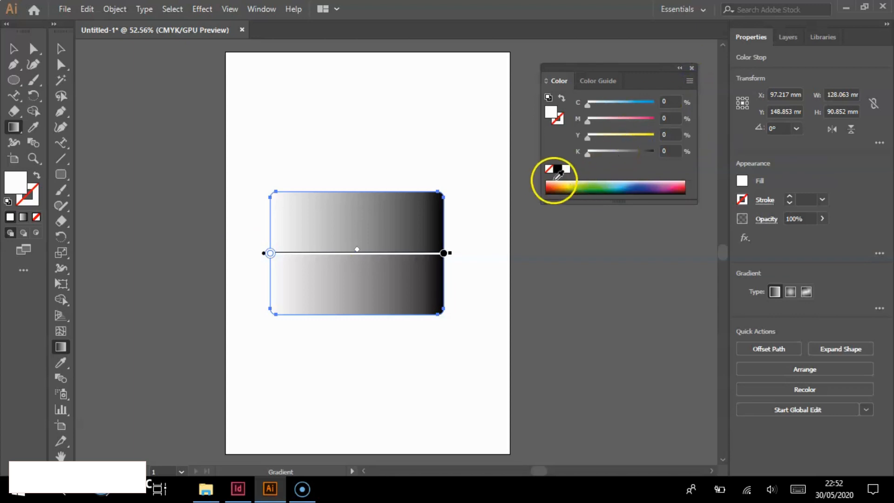
left_click(619, 186)
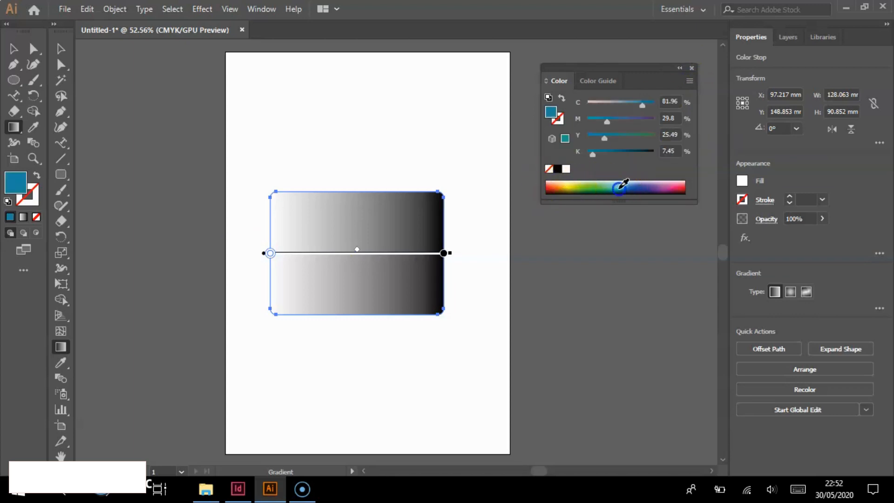
Switch the gradient's black stop to CMYK and colour it dark red (C 23.53, M 100, Y 76.47, K 20.78).
left_click(444, 253)
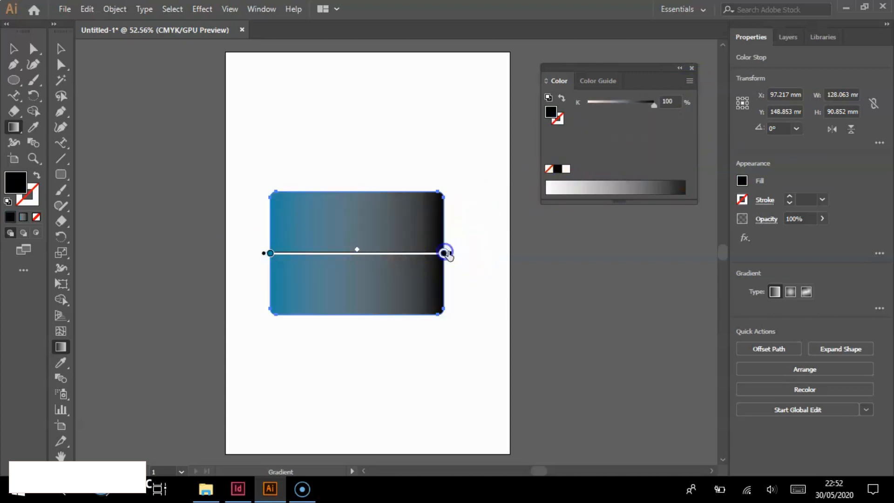
left_click(689, 83)
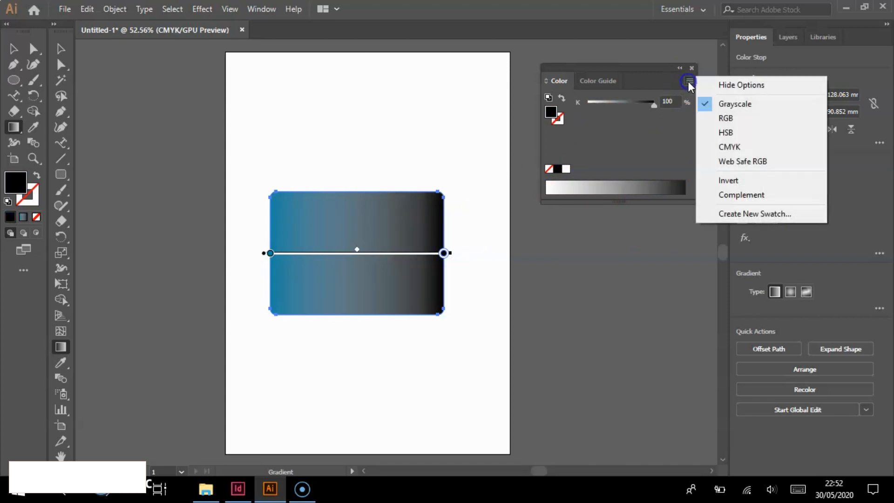
left_click(707, 147)
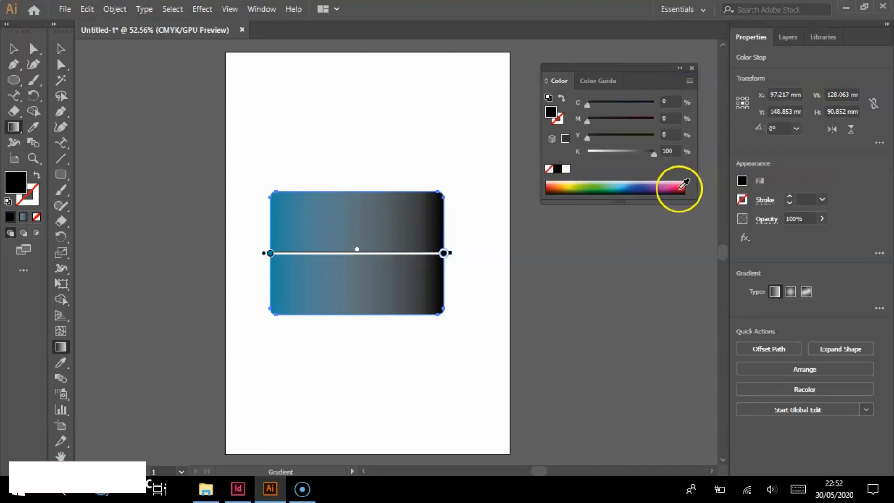
left_click(681, 186)
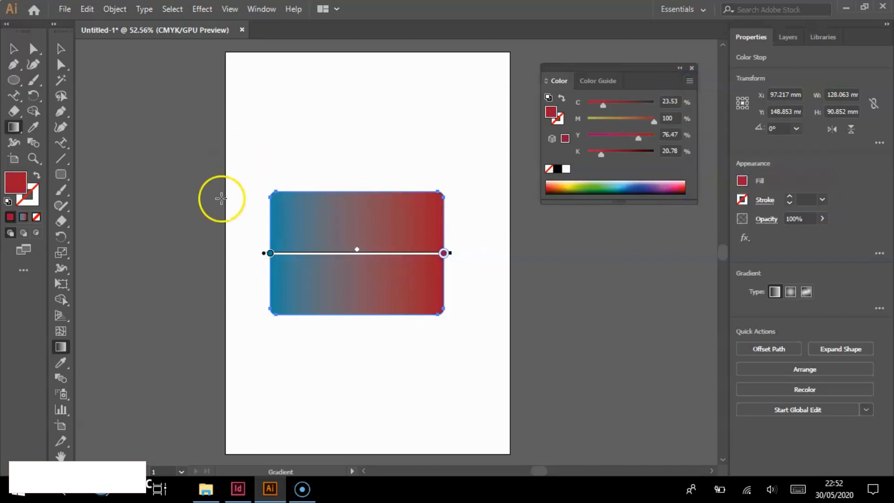
Move the gradient rectangle straight up to Y about 122 mm.
left_click(59, 50)
left_click(433, 154)
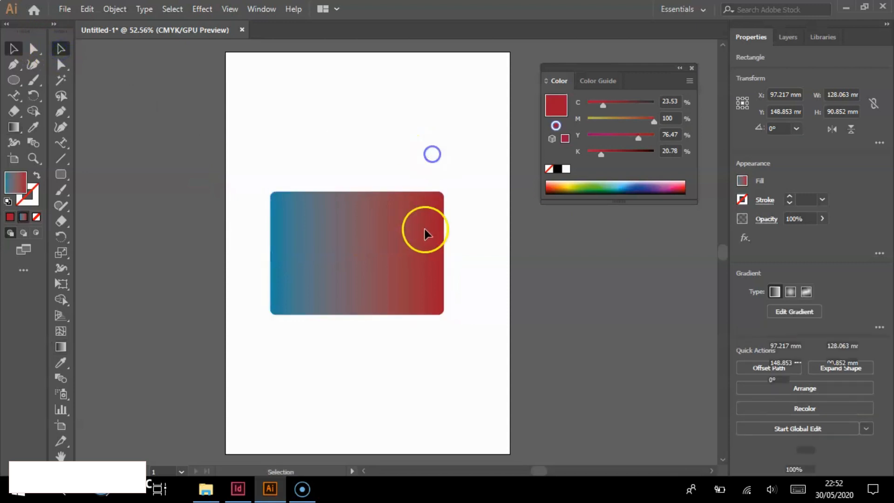
left_click_drag(425, 229, 417, 194)
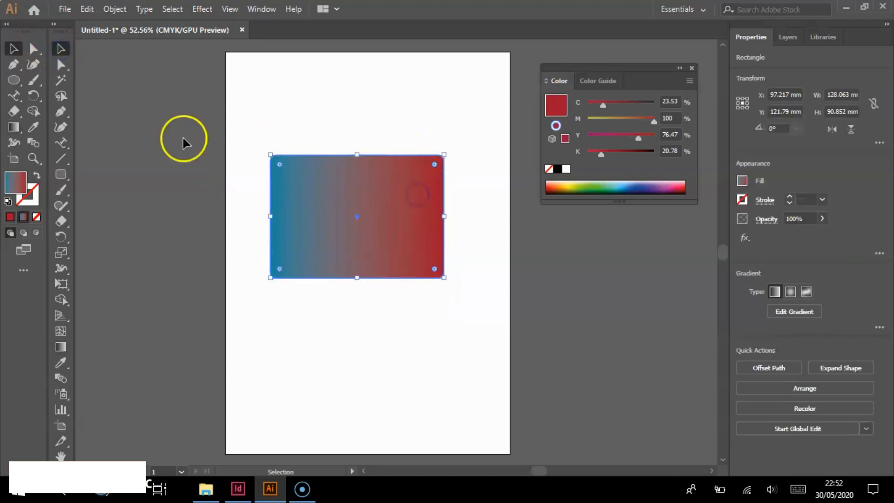
Add the point text "creative design" over the upper part of the gradient rectangle with the Type tool.
left_click(63, 143)
left_click(120, 144)
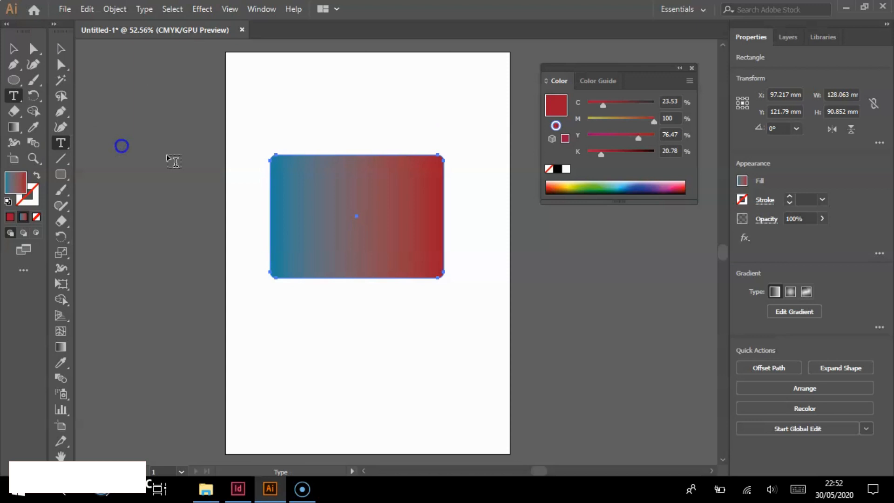
left_click(307, 182)
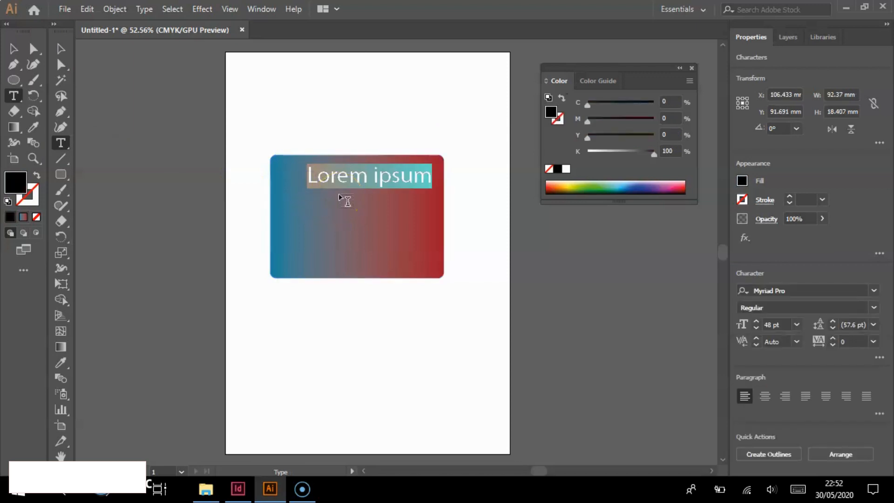
type("C")
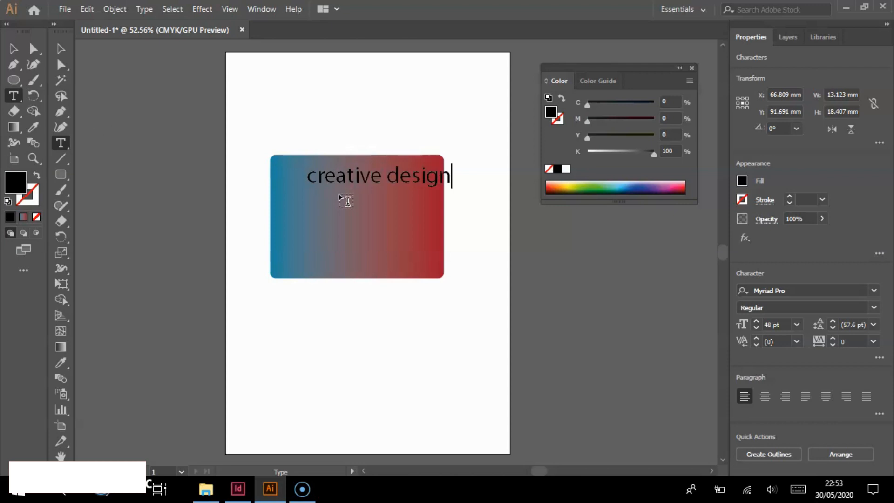
Move the "creative design" text horizontally to X about 96 mm so it fits within the gradient rectangle, and deselect it.
left_click(60, 48)
left_click(379, 186)
left_click_drag(379, 186, 356, 186)
left_click(379, 160)
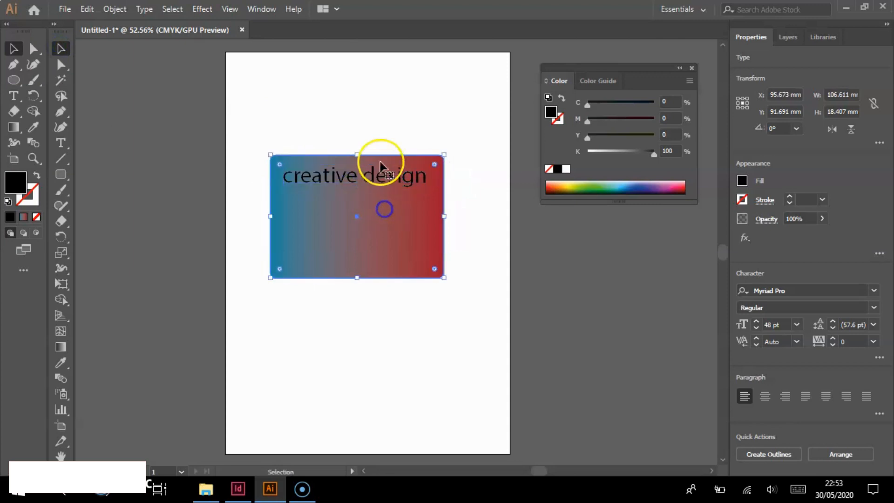
left_click(365, 124)
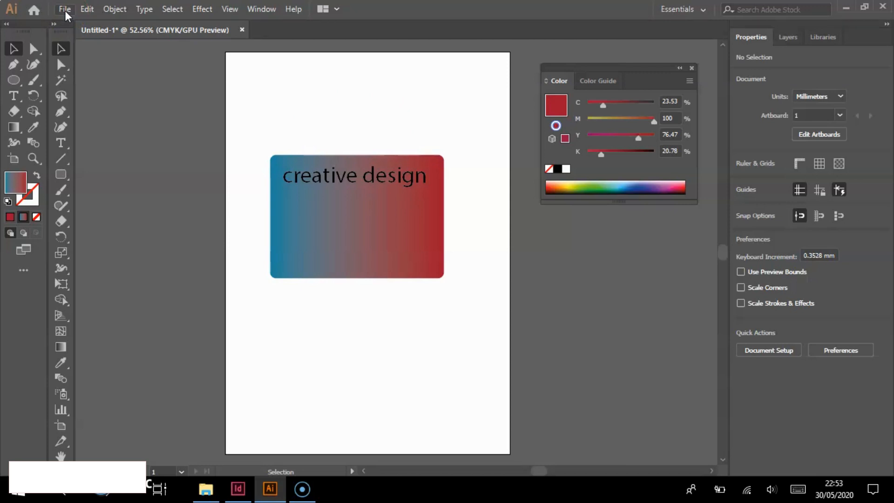
left_click(90, 10)
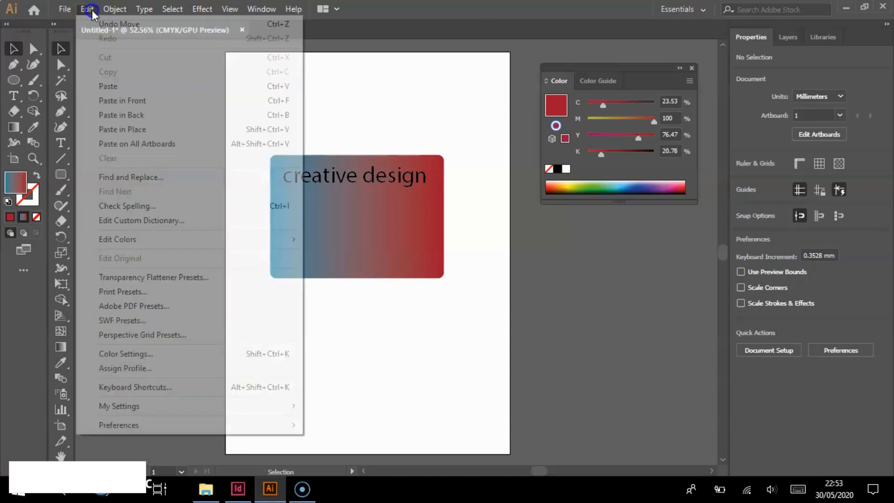
mouse_move(112, 10)
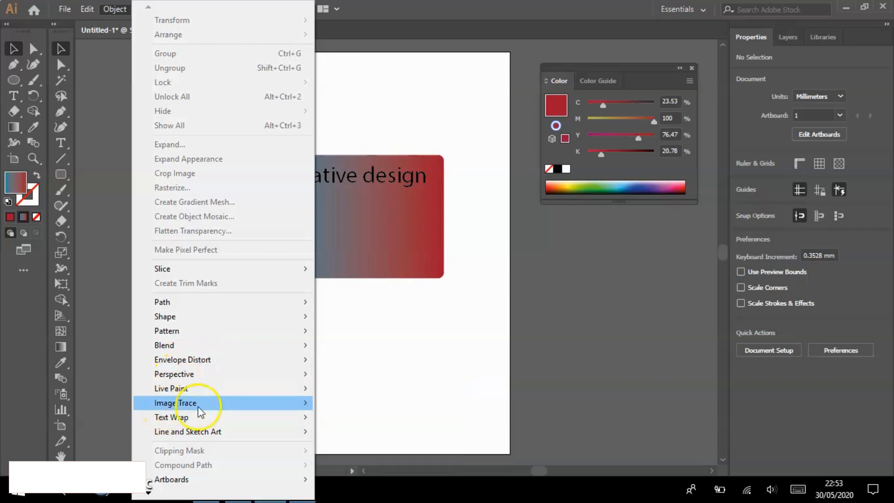
mouse_move(196, 412)
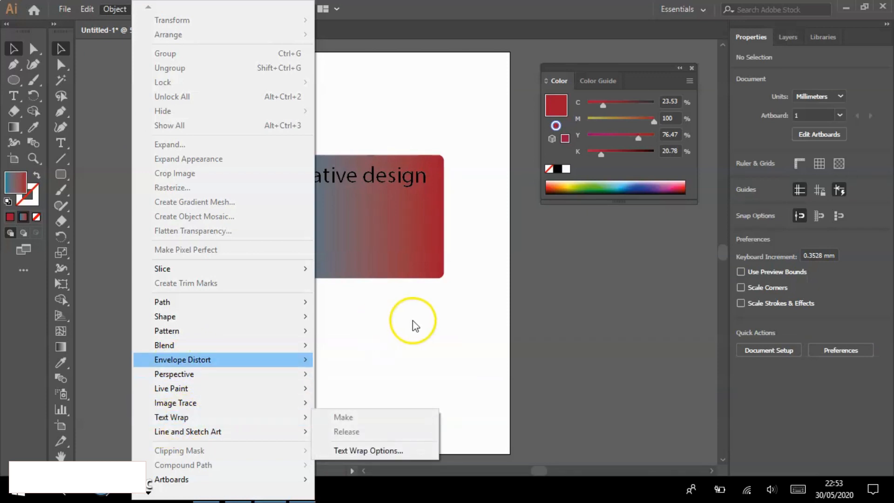
left_click(413, 340)
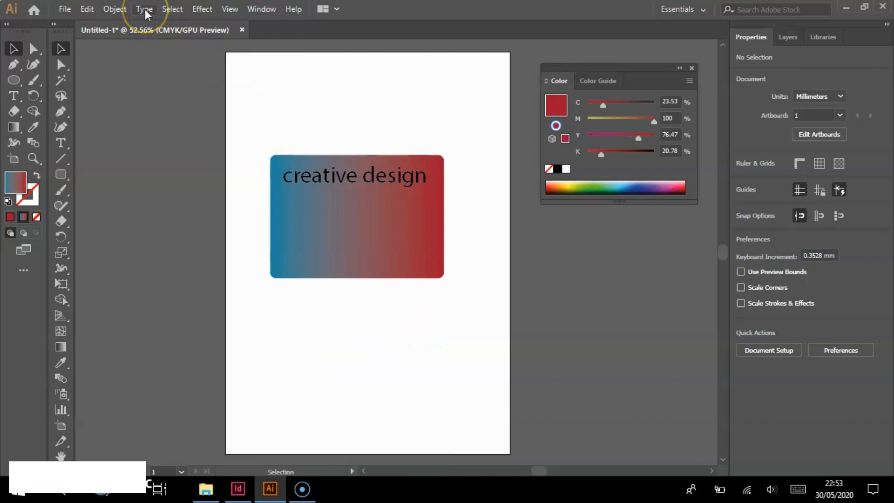
left_click(204, 10)
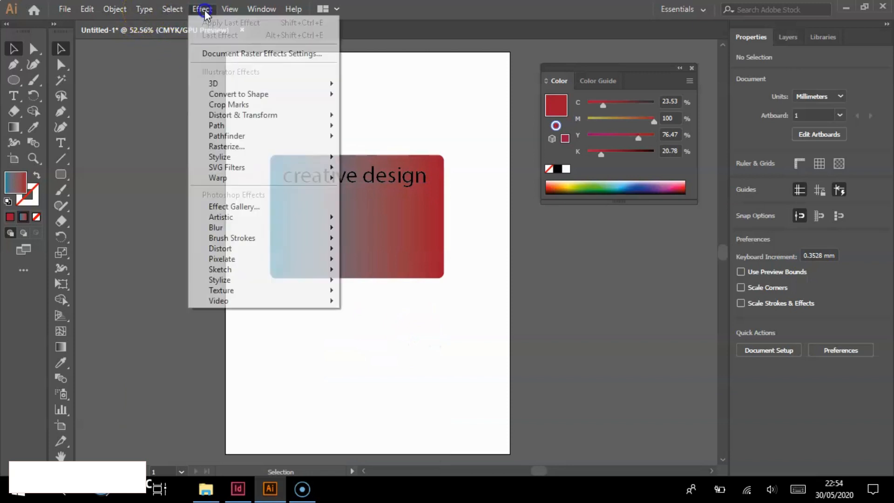
left_click(222, 86)
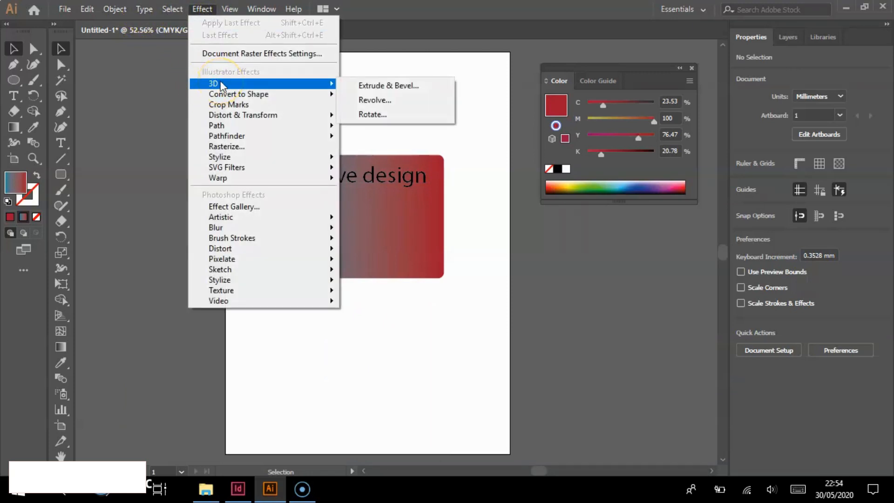
left_click(246, 138)
left_click(425, 379)
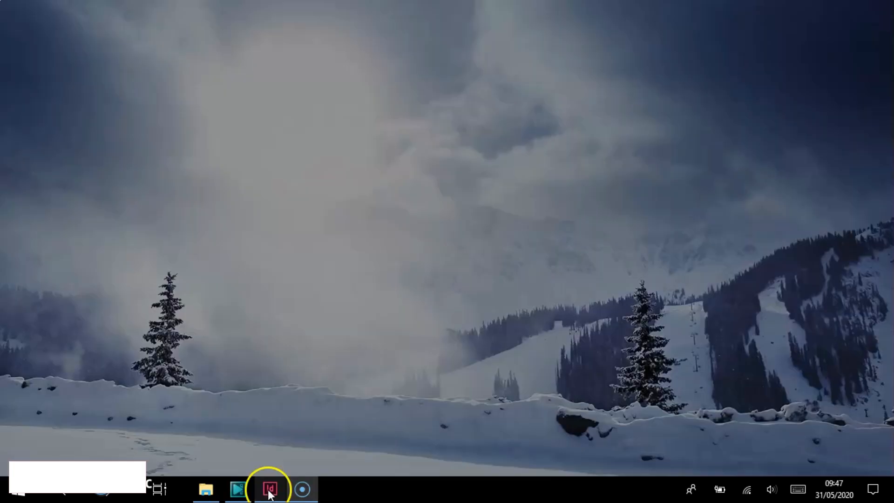
Switch to InDesign and start setting up a new document.
mouse_move(269, 492)
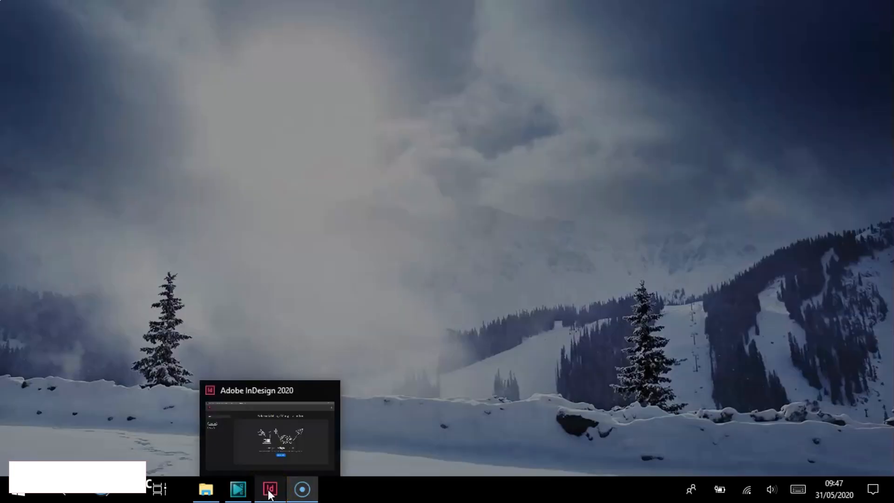
left_click(269, 490)
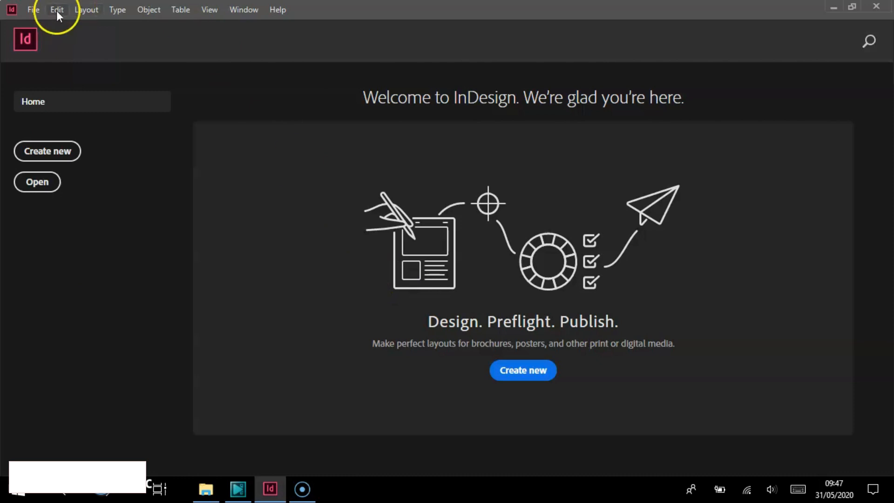
left_click(32, 10)
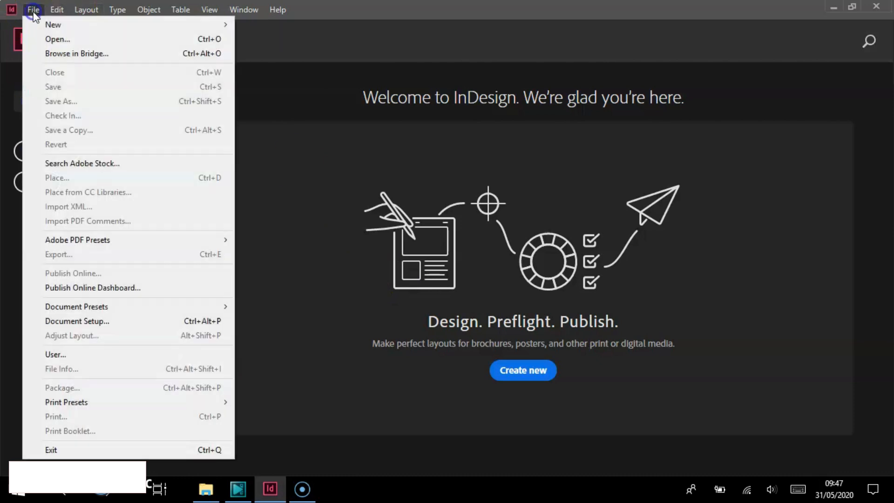
mouse_move(55, 26)
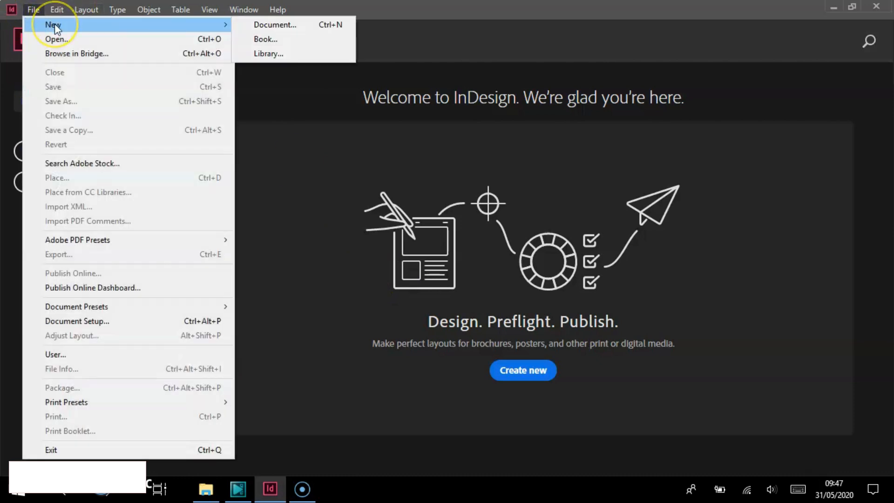
left_click(275, 26)
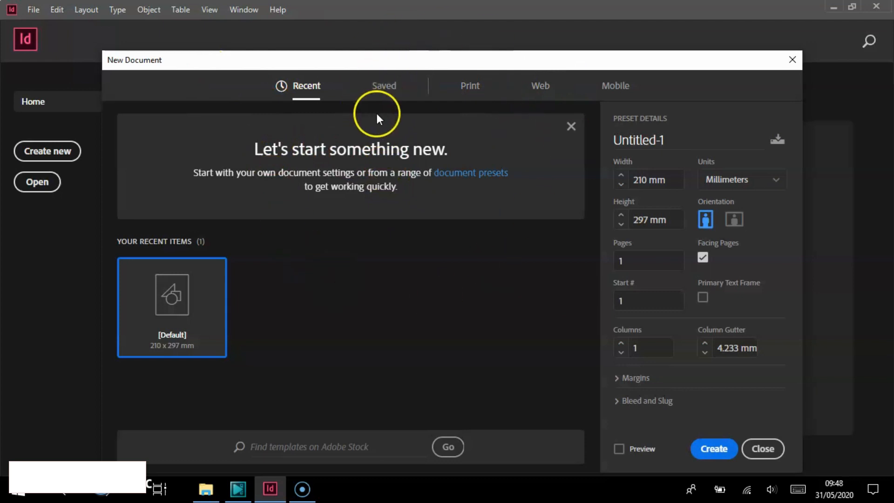
Create a one-page A4 portrait print document with its units set to centimetres.
left_click(469, 92)
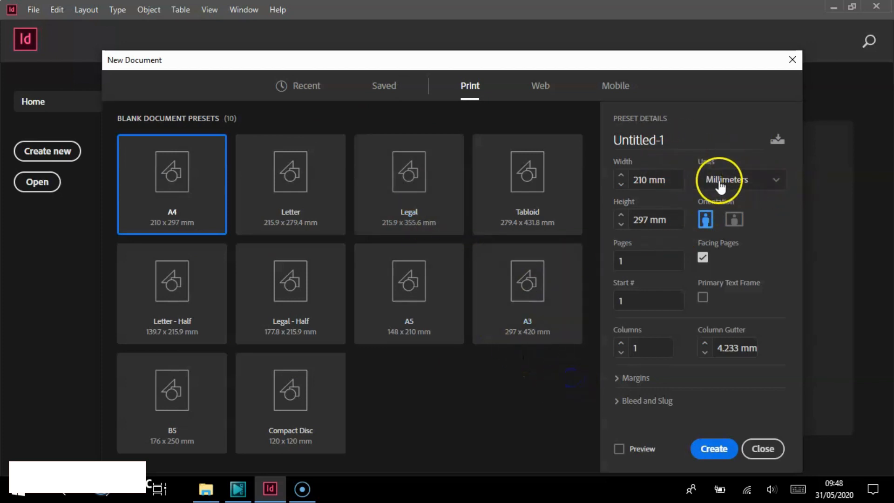
left_click(633, 177)
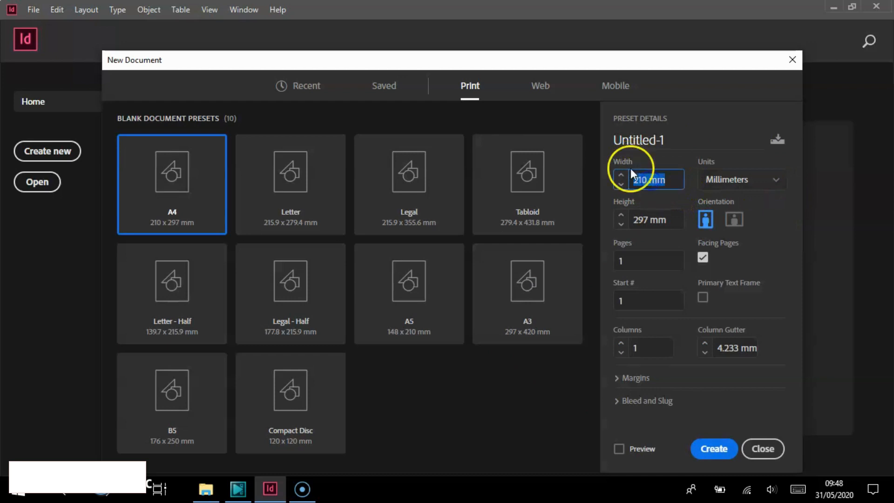
left_click(644, 185)
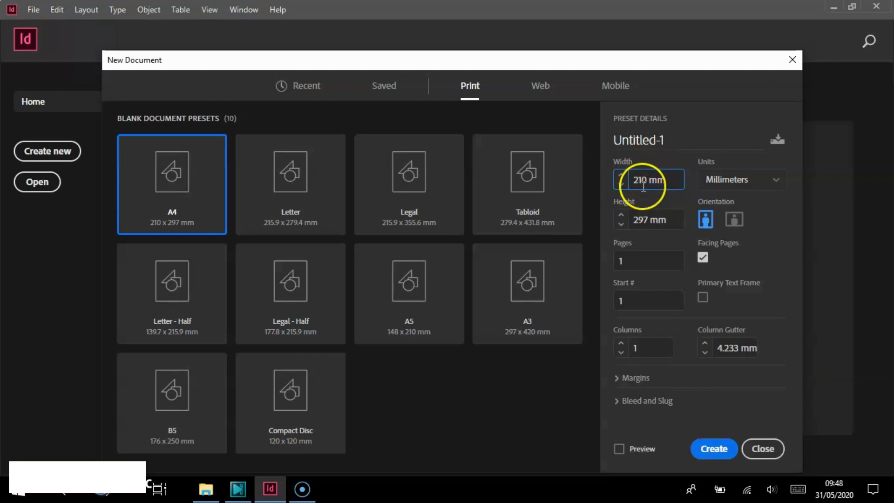
left_click(776, 180)
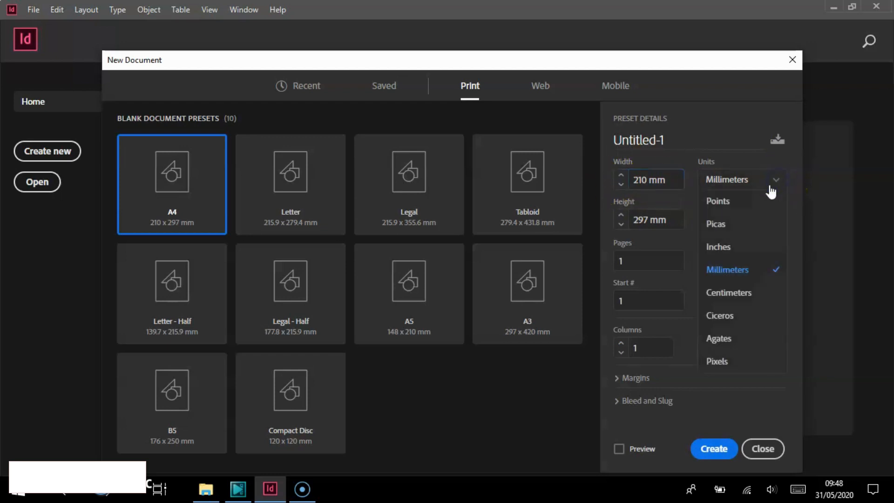
left_click(740, 293)
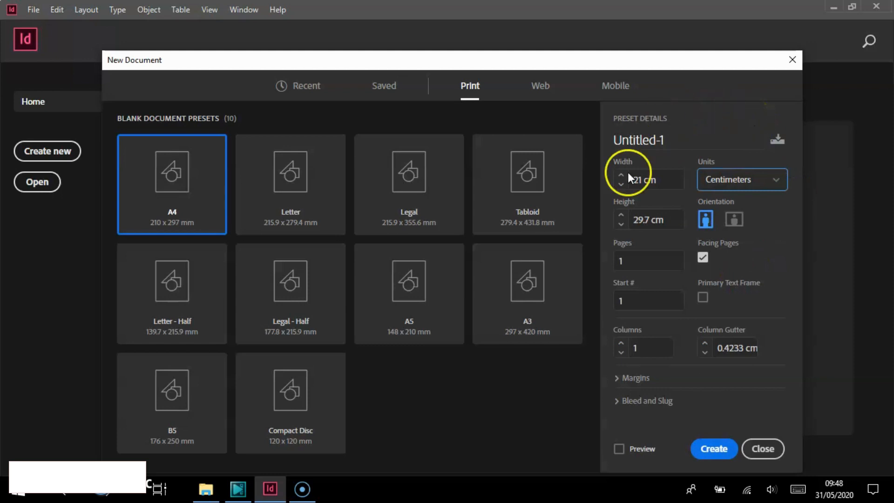
left_click(644, 262)
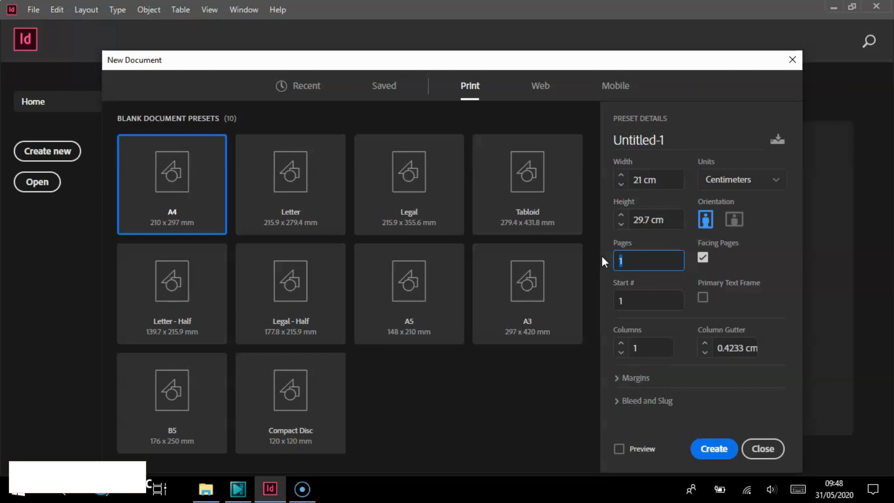
left_click(651, 260)
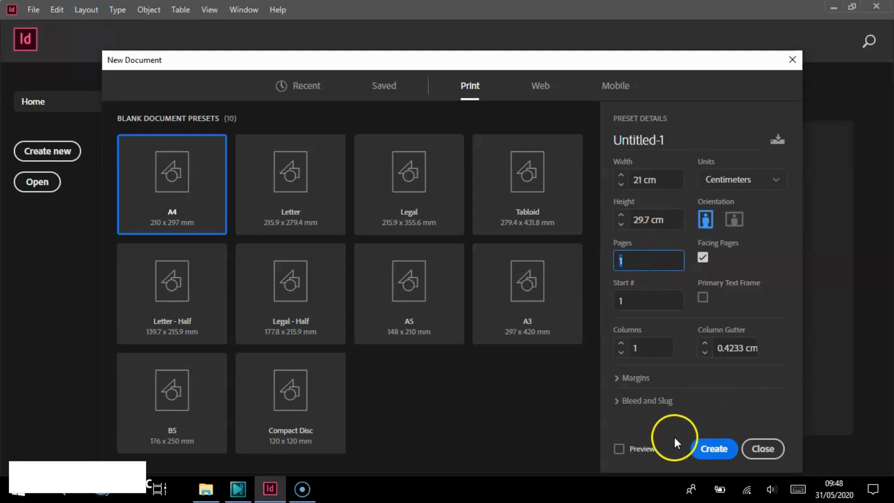
left_click(714, 450)
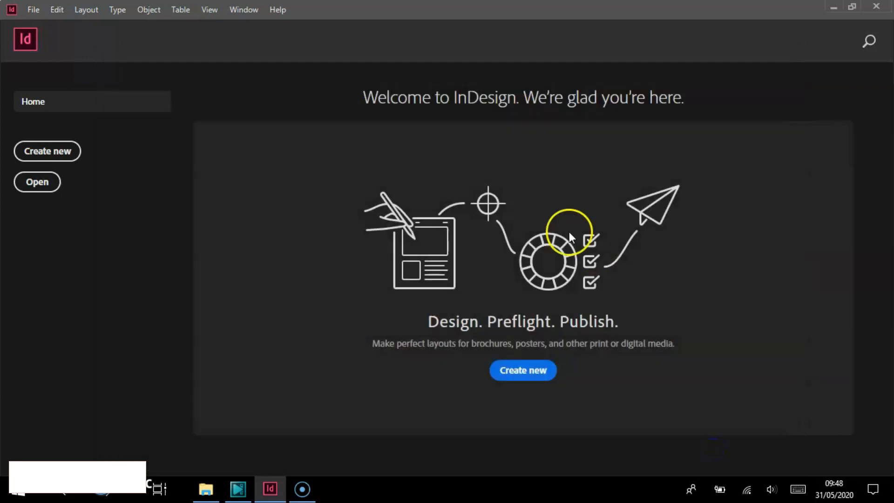
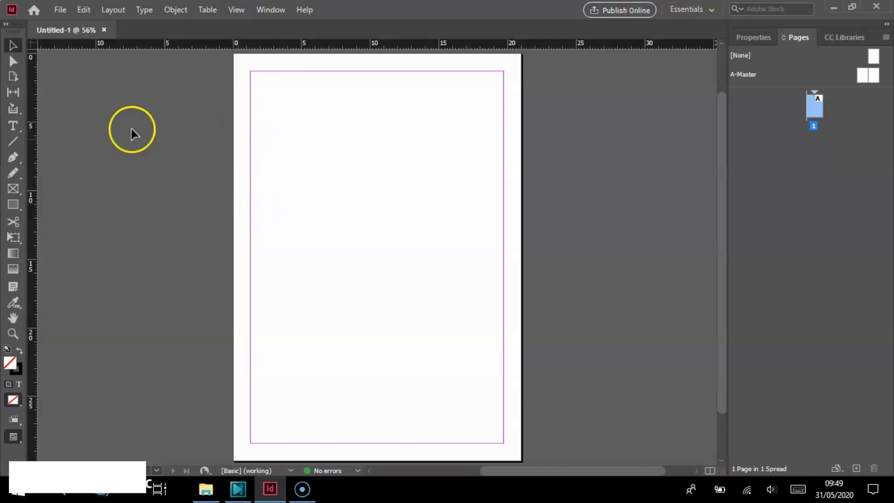
Draw three text frames stepping diagonally down the page, the first about 7 × 8.5 cm and the others about 5.5 cm square.
left_click(12, 124)
left_click_drag(280, 121, 459, 330)
left_click_drag(420, 359, 494, 433)
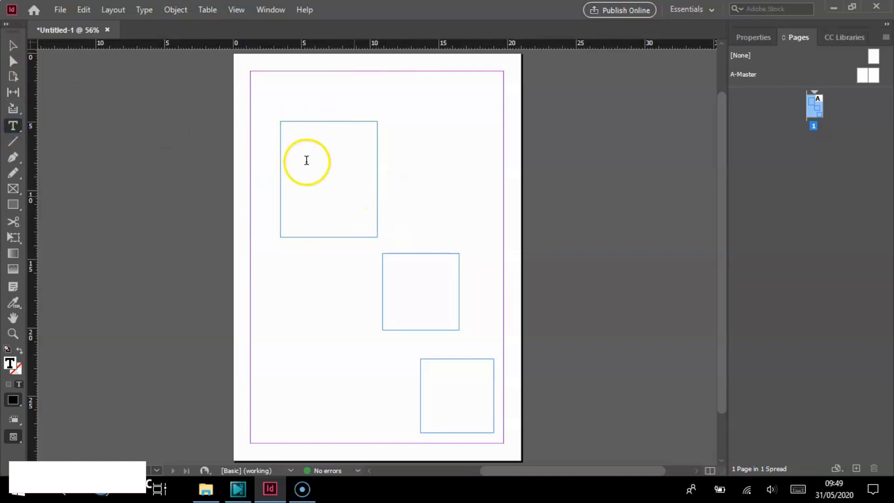
Thread the upper text frame to the lowest frame, and the lowest frame on to the middle one.
left_click(16, 44)
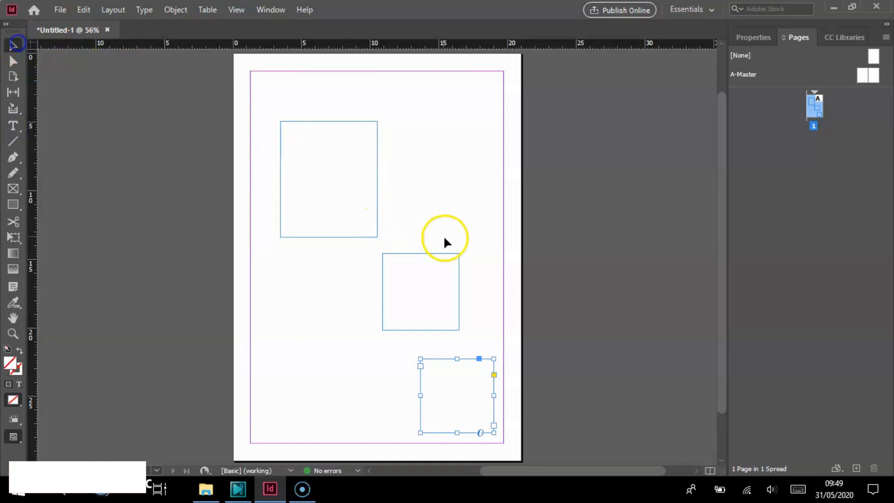
left_click(375, 224)
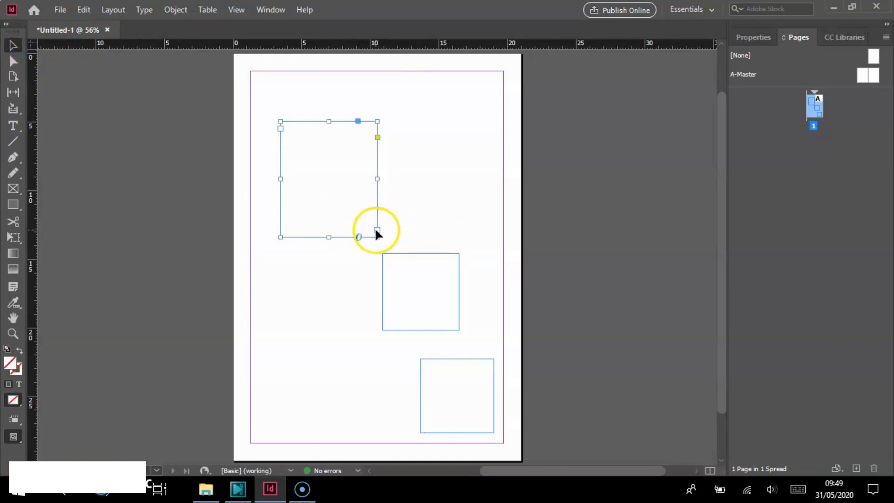
left_click(378, 230)
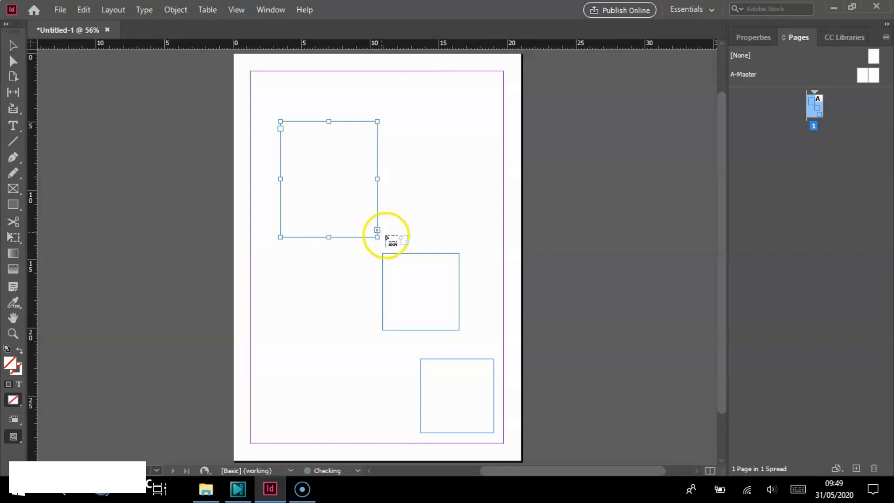
left_click(436, 367)
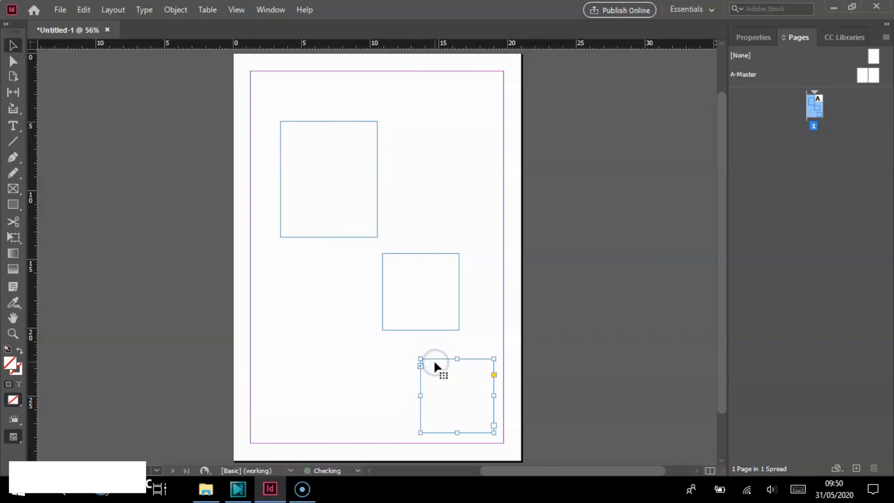
left_click(493, 425)
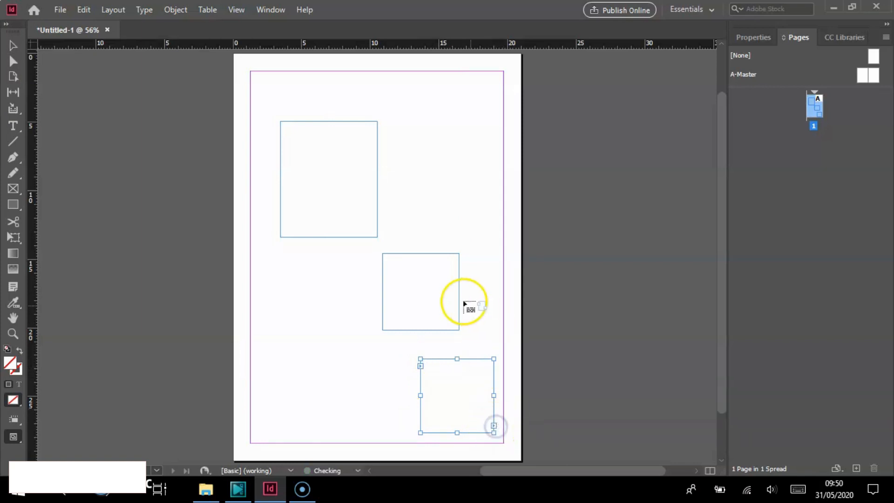
left_click(414, 257)
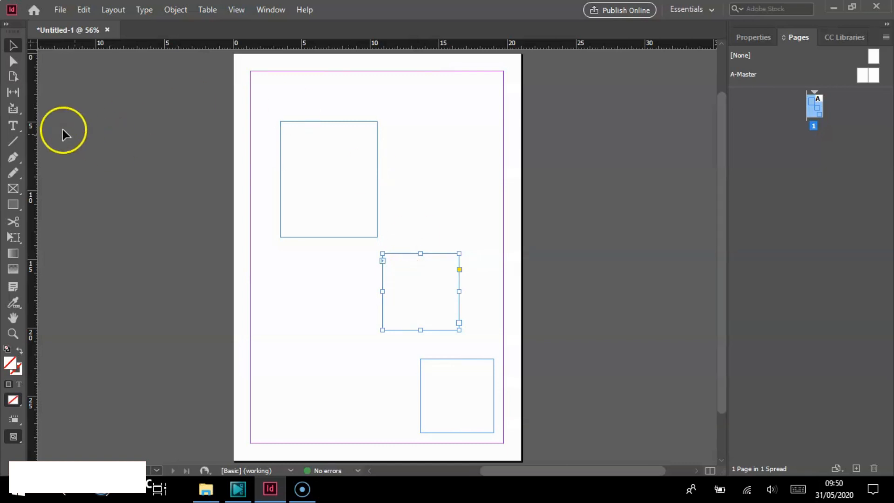
Enter three lines of sample text in the upper frame: "eyrtrutyiyu", "sfhfgjghk" and "fdnjhgkm".
left_click(280, 151)
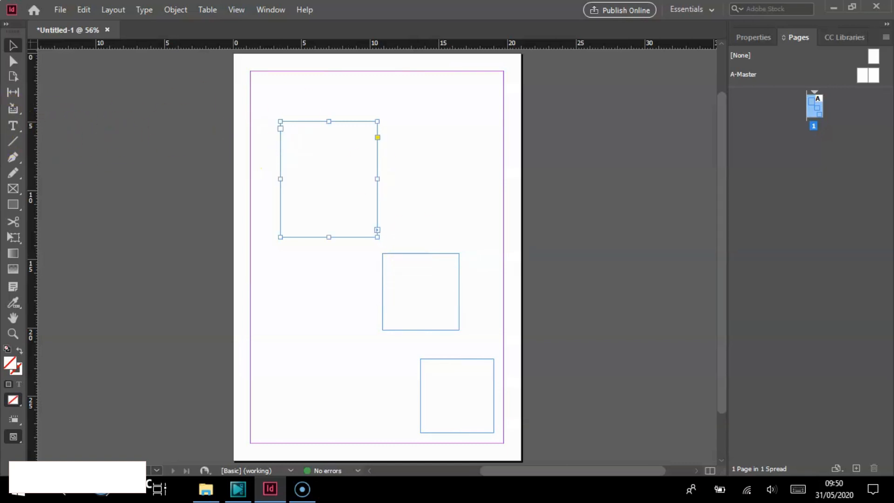
left_click(13, 126)
left_click(282, 150)
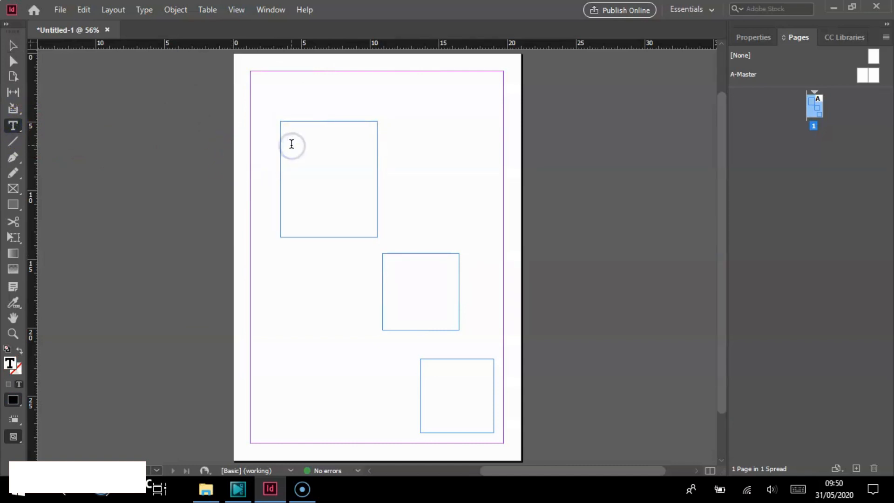
type("eyrtrutyiyu ")
type("sfhfgjghk")
key("Return")
type("fdnjhgkm")
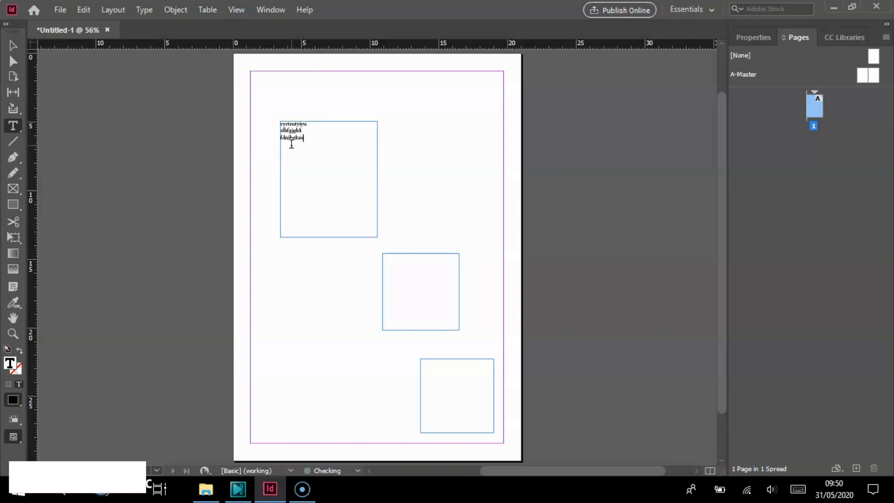
Enlarge the font size of all three lines of sample text in the upper frame.
left_click_drag(304, 143, 268, 123)
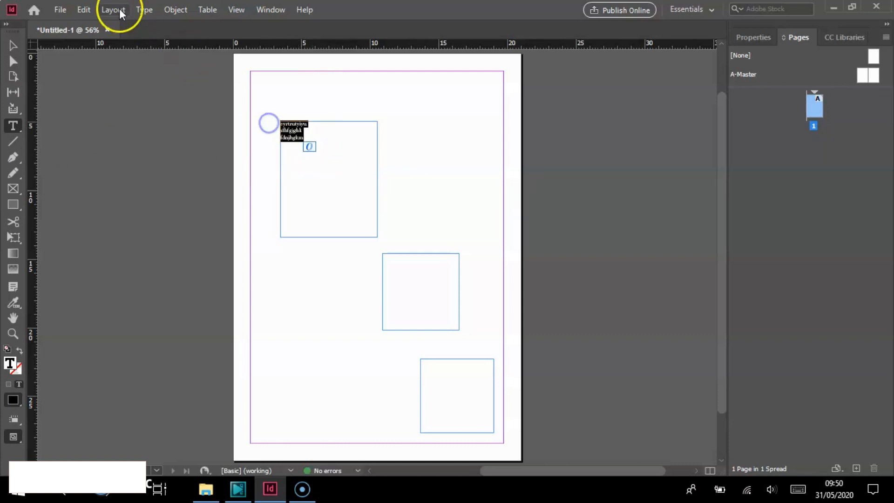
left_click(141, 10)
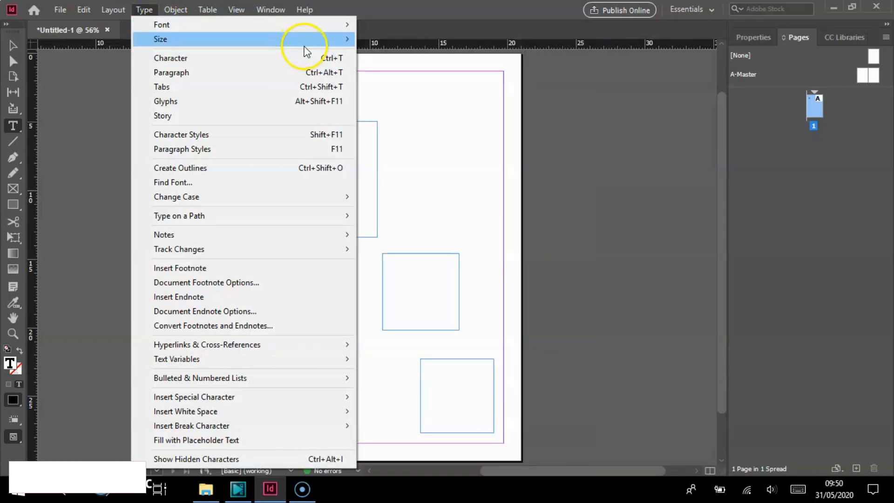
mouse_move(300, 39)
left_click(393, 201)
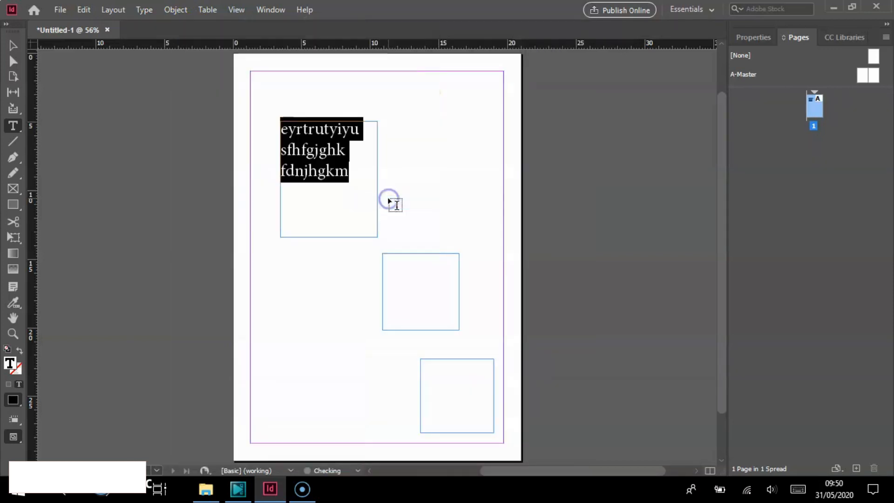
Continue the sample text with the lines "djgghkhj", "gjmghkjlhj" and "fkghkgjkj" so it flows from the upper frame into the lowest one.
left_click(353, 182)
key("Return")
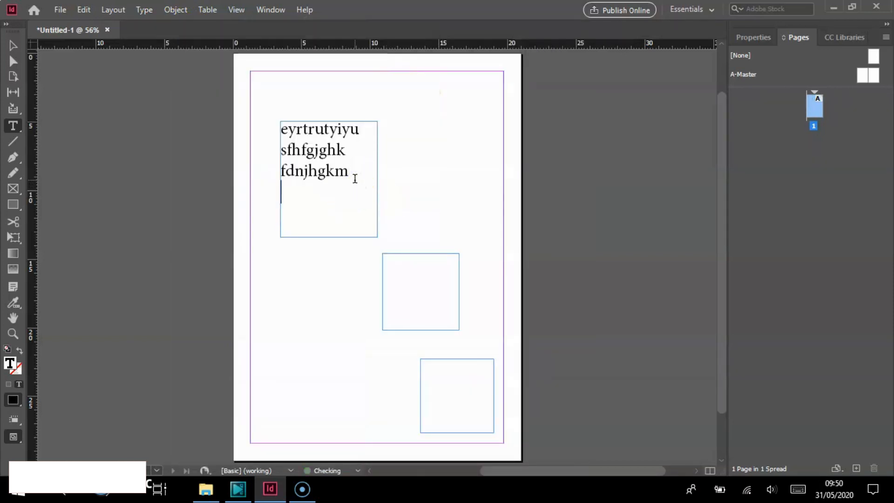
type("djgghkhj")
key("Return")
type("gjmghkjlhj")
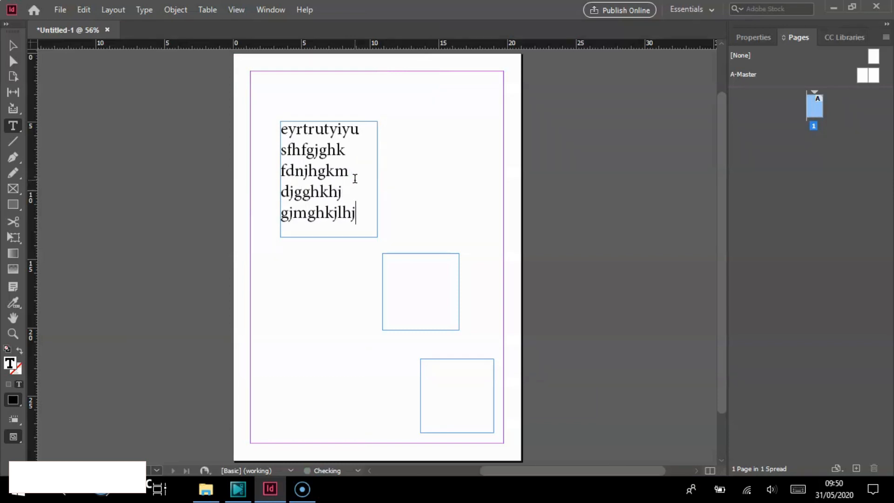
key("KP_Enter")
type("fkghkgjkj")
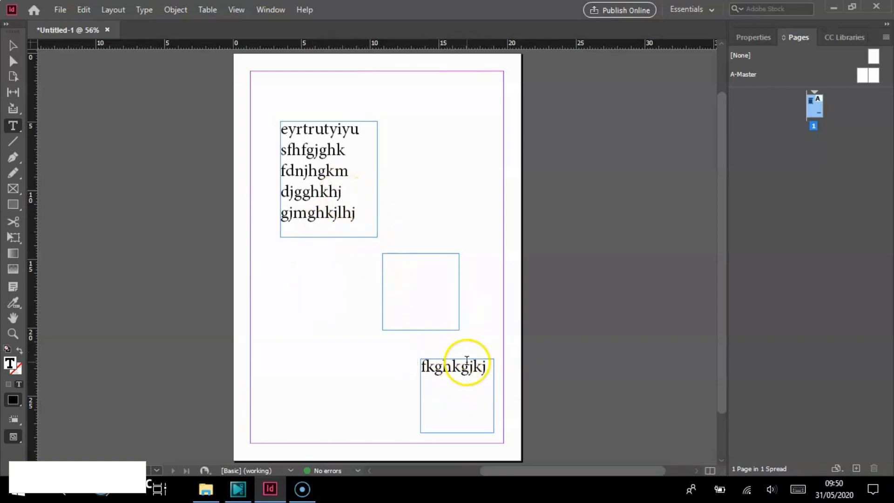
Add the lines "yitghktuouy", "ghkhjlhjk", "gfjkghkhjl" and "fgkghjk" so the text fills the lowest frame and flows into the middle one.
key("Return")
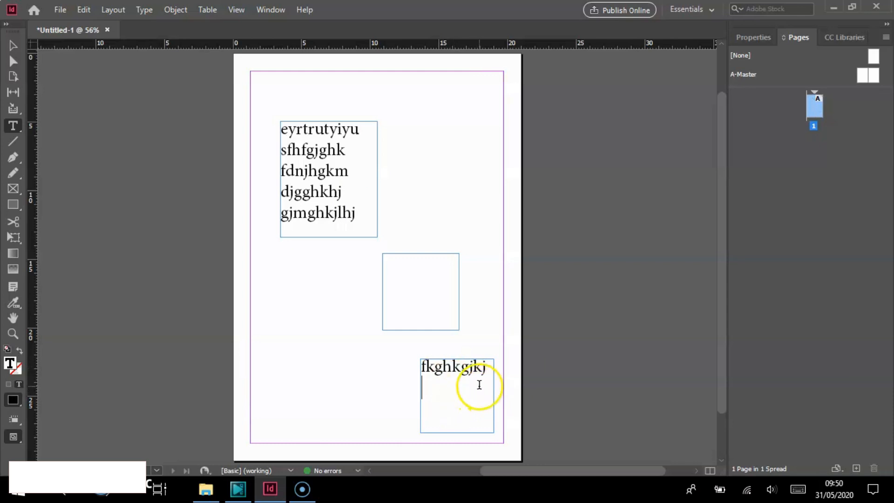
type("yitghktu ouy")
key("Return")
type("ghkhjlhjk")
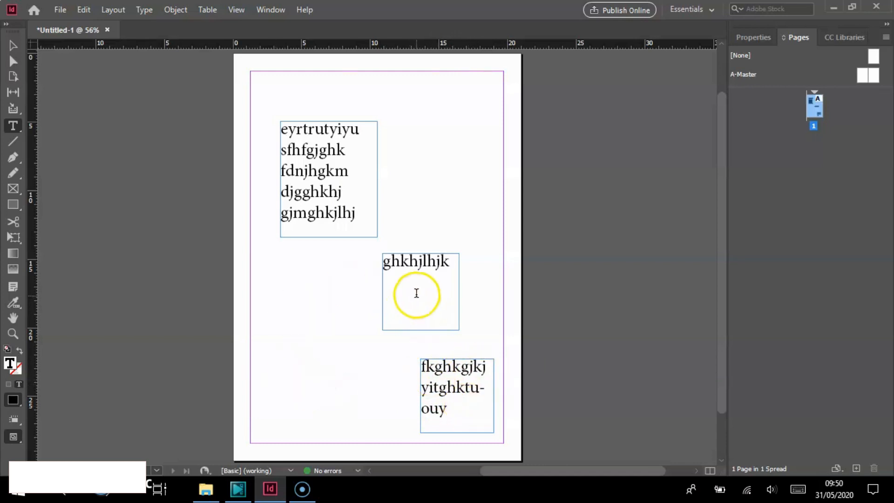
key("Return")
type("gfjkghkhjl")
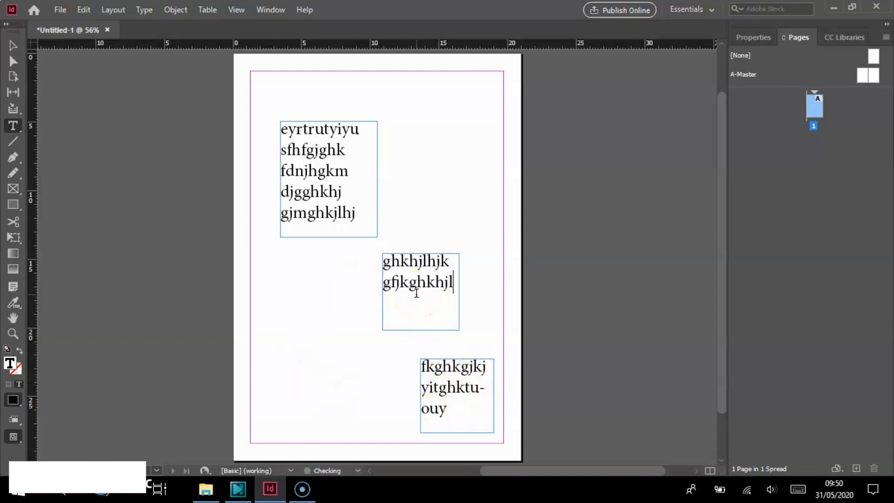
key("Return")
type("fgkghjk")
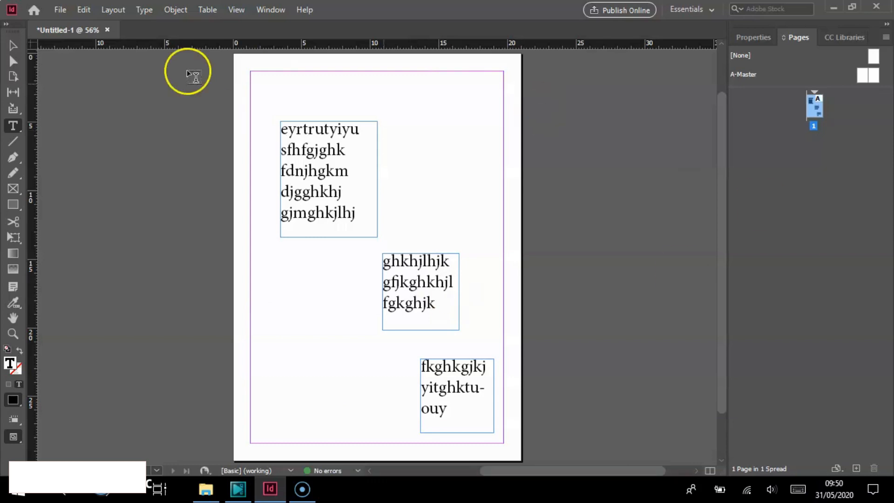
Delete all three threaded text frames from the page.
left_click(13, 45)
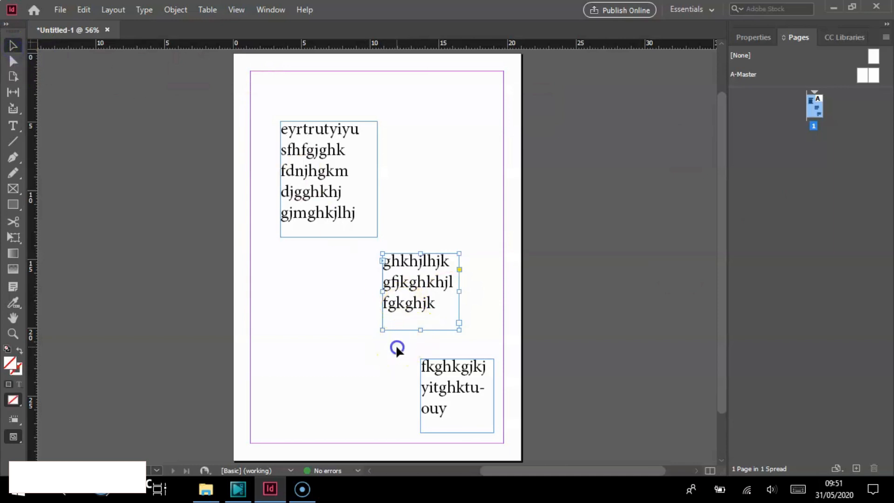
left_click(490, 426)
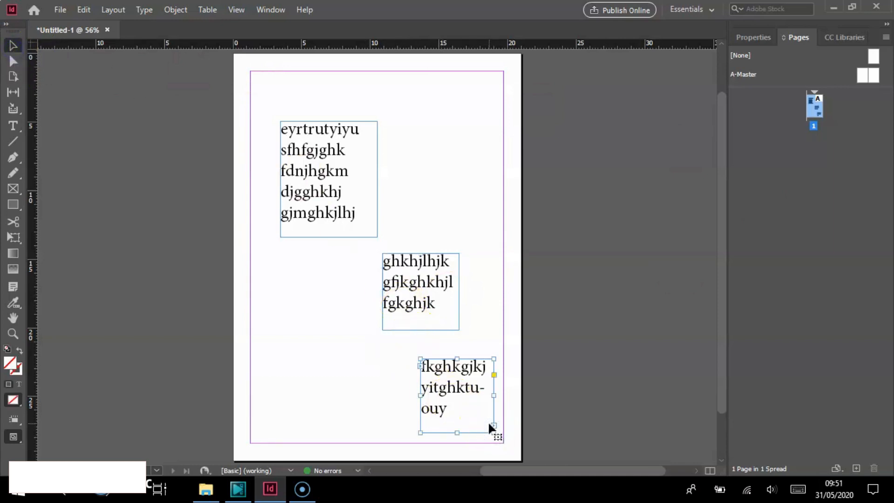
key("Delete")
left_click(459, 324)
key("Delete")
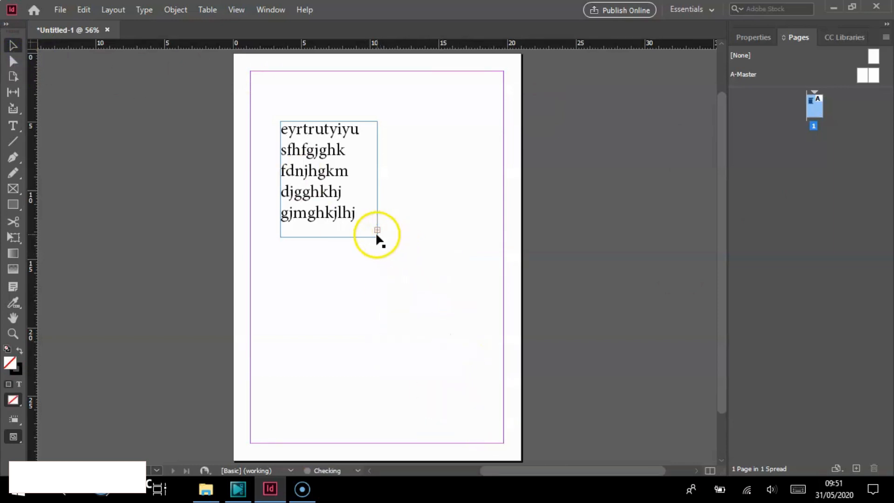
left_click(376, 232)
key("Delete")
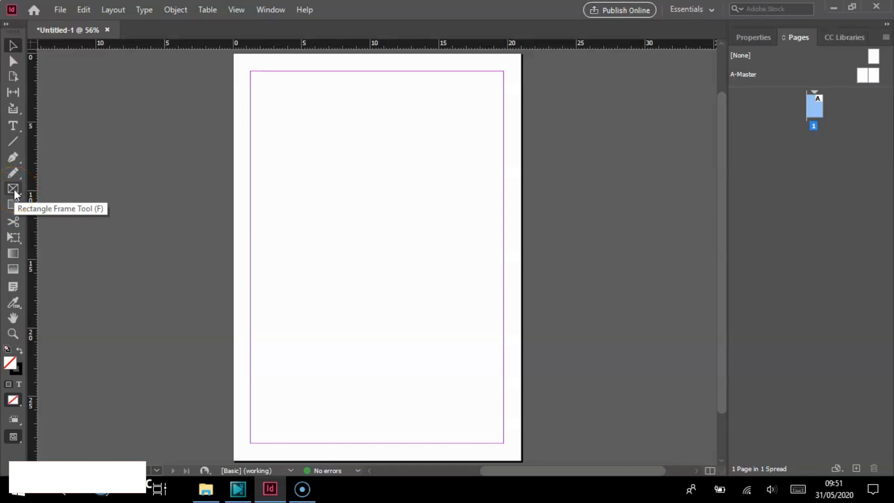
Draw a grid of rectangle frames, three columns by three rows, about 14.6 × 11.6 cm overall across the middle of the page.
left_click(13, 190)
left_click(13, 190)
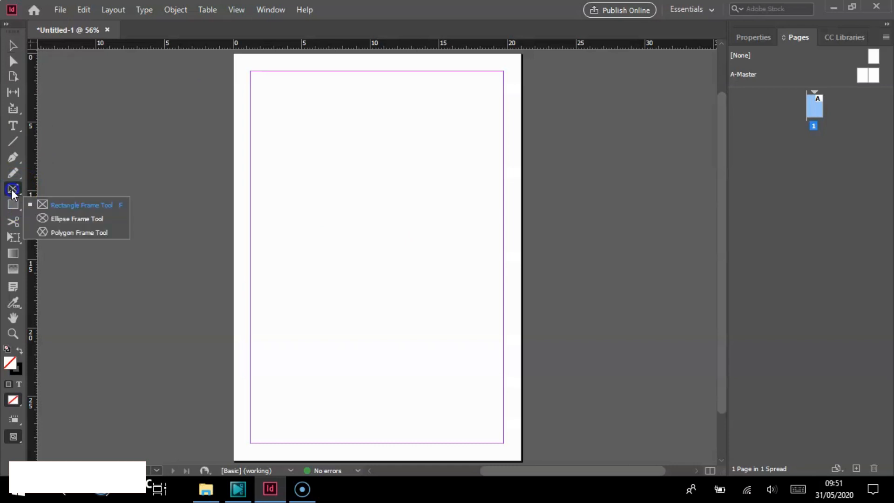
left_click(66, 204)
left_click_drag(273, 183, 473, 342)
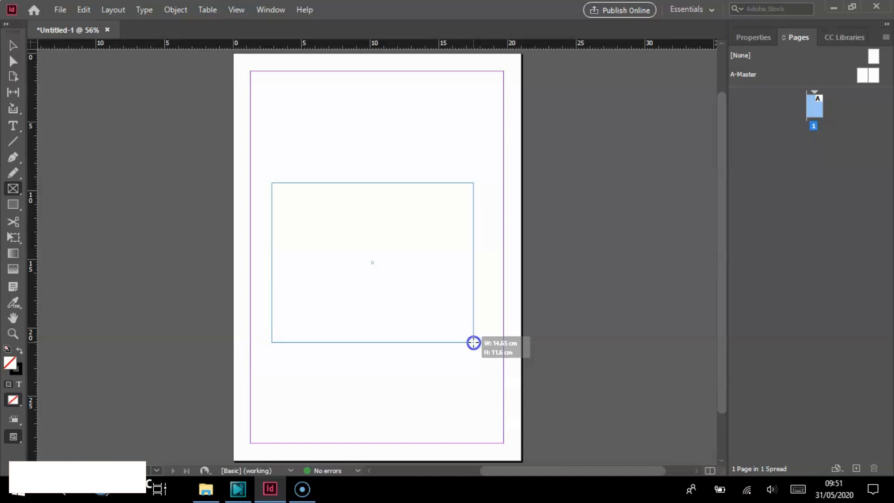
key("Right")
left_click_drag(473, 342, 473, 343)
key("Right")
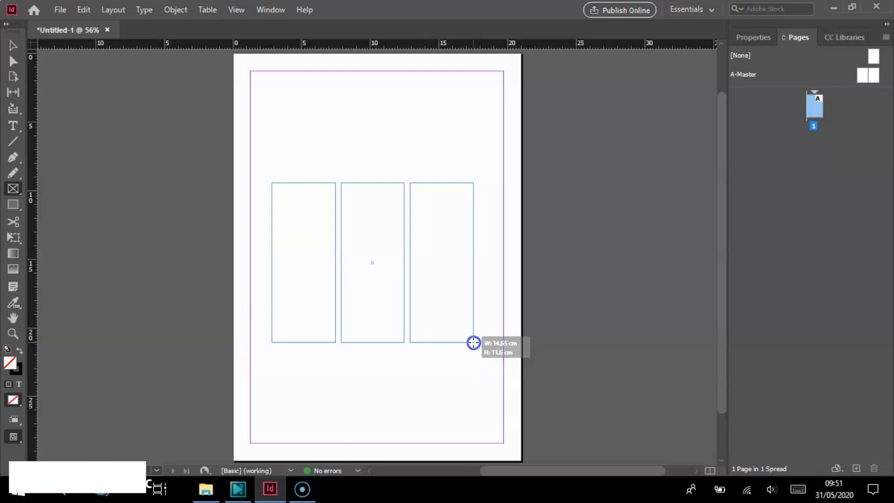
key("Right")
left_click_drag(474, 343, 473, 342)
key("Left")
left_click_drag(473, 343, 474, 343)
key("Up")
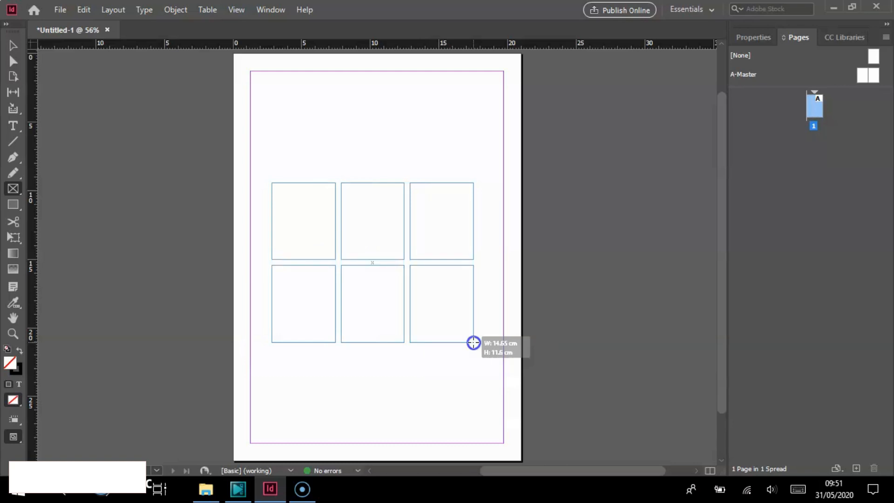
key("Up")
left_click_drag(474, 342, 472, 341)
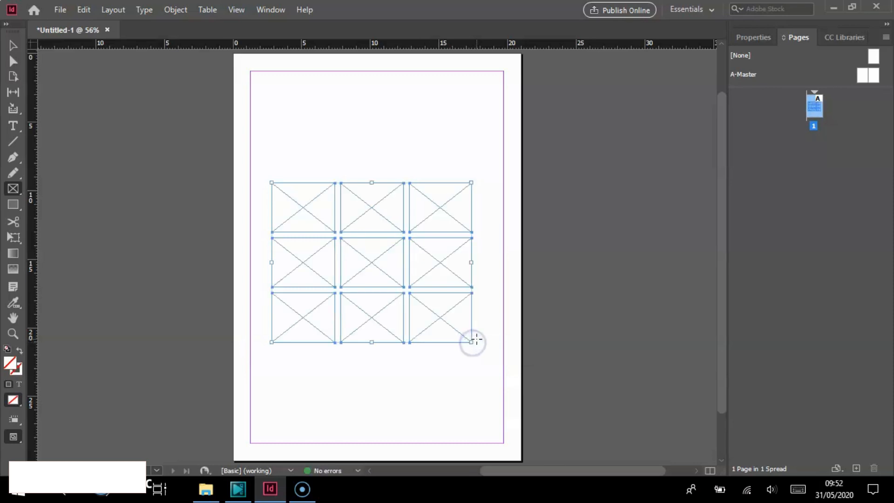
Place the notifi-bell-youtube image from Downloads into the upper-left frame of the grid.
left_click(12, 42)
left_click(300, 211)
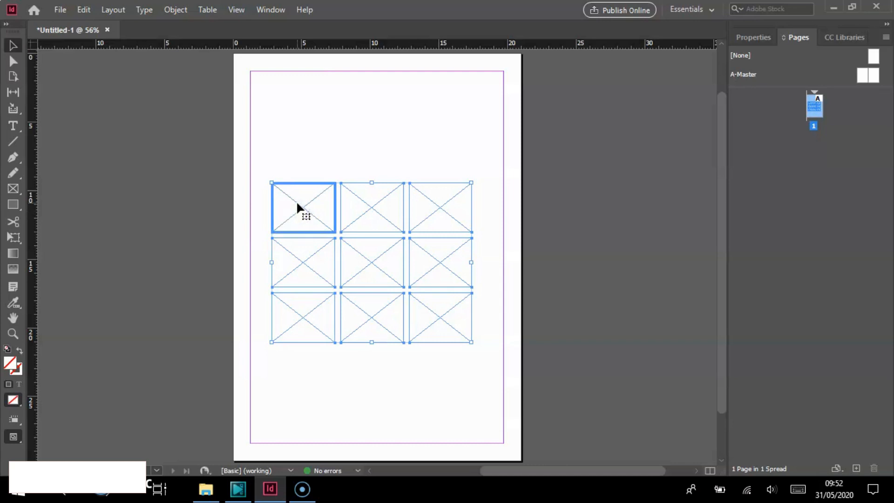
left_click(62, 10)
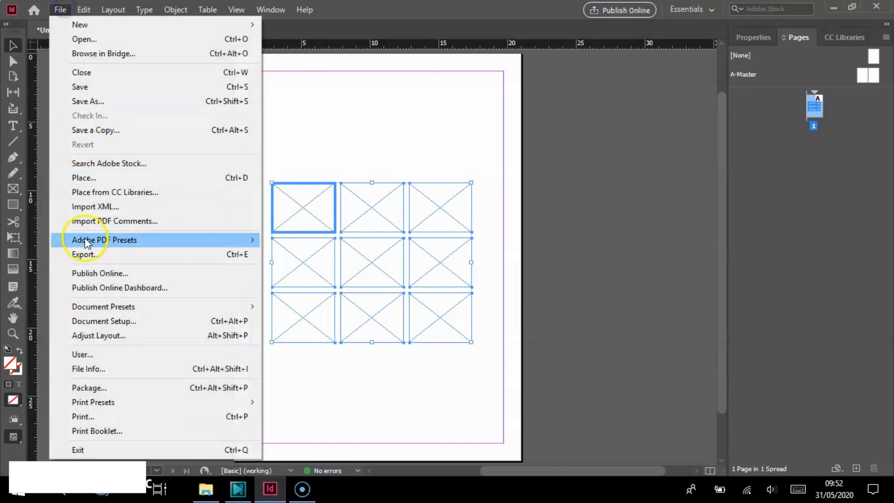
left_click(90, 179)
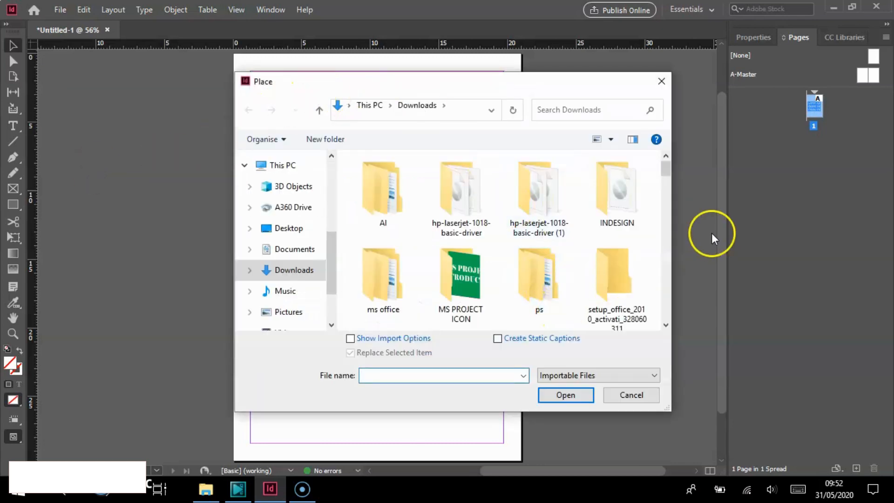
left_click_drag(668, 165, 665, 257)
left_click(605, 241)
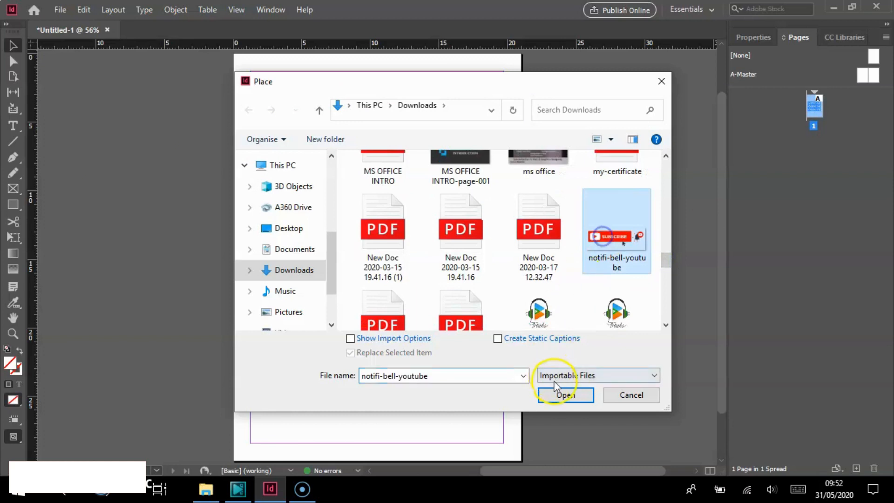
left_click(566, 394)
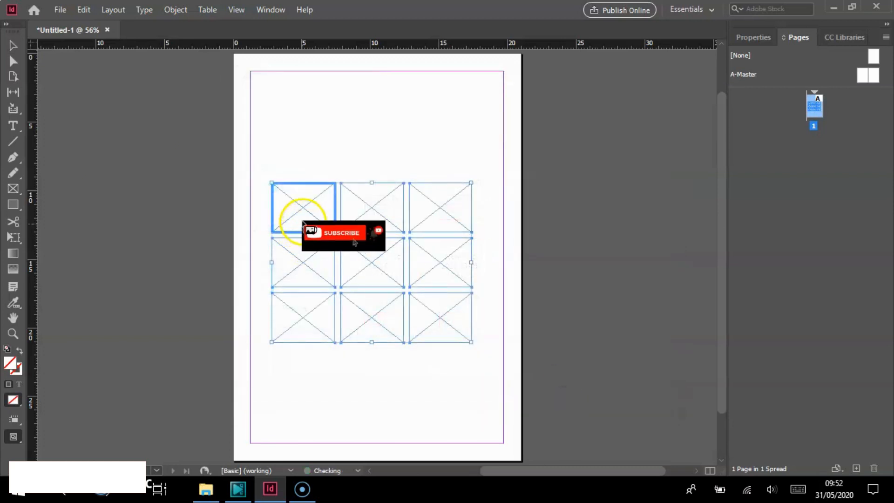
left_click(279, 192)
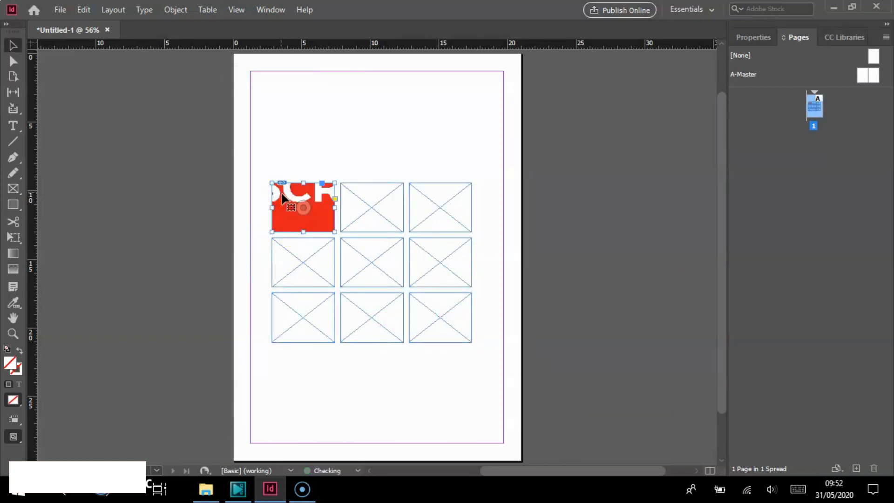
Open the fitting options for the image placed in the grid's upper-left frame.
right_click(325, 226)
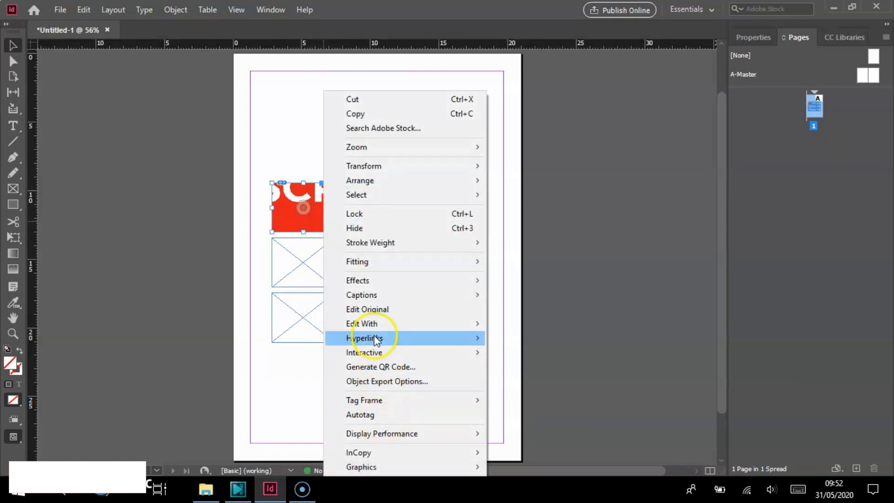
mouse_move(418, 269)
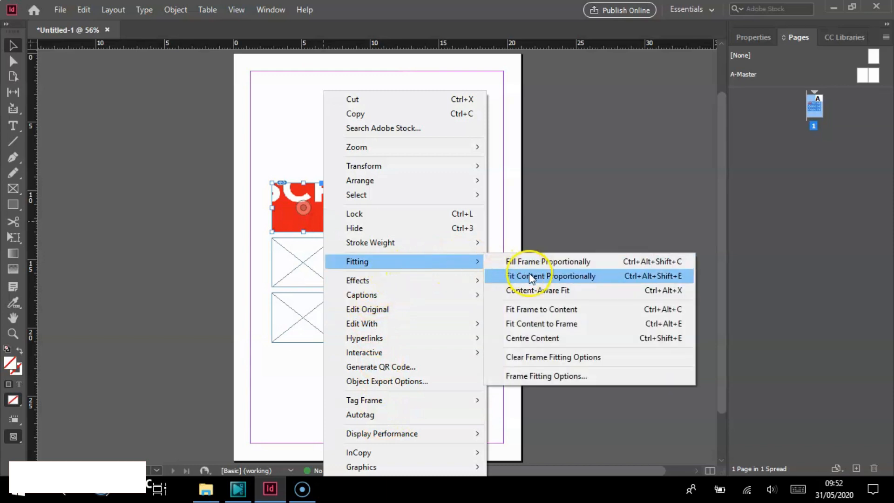